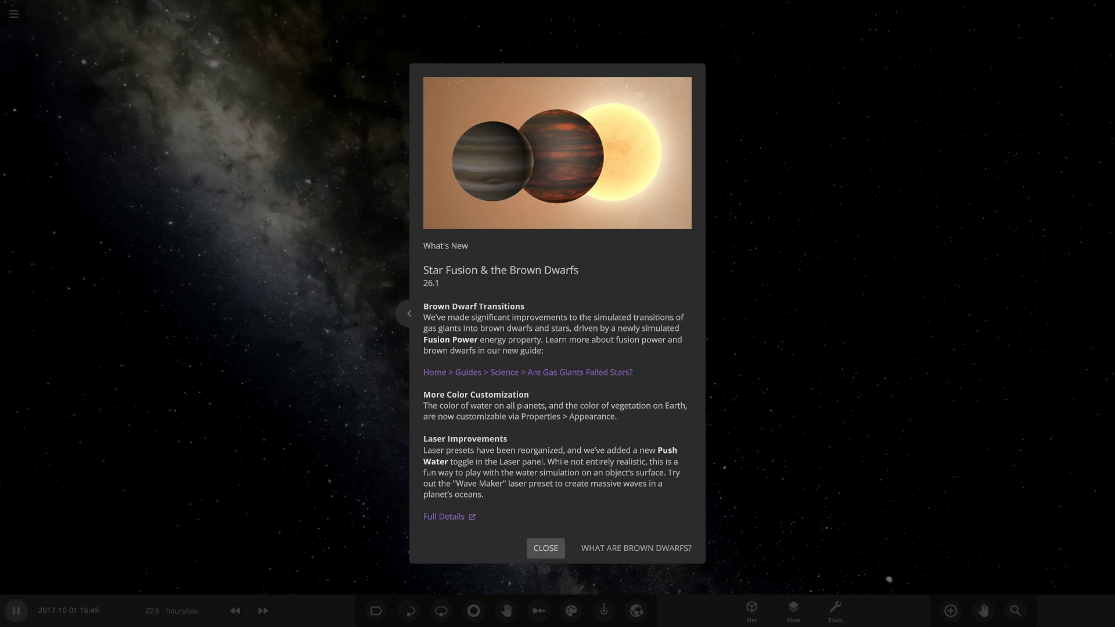
# - Dismiss the What's New announcement for update 26.1
pyautogui.click(545, 548)
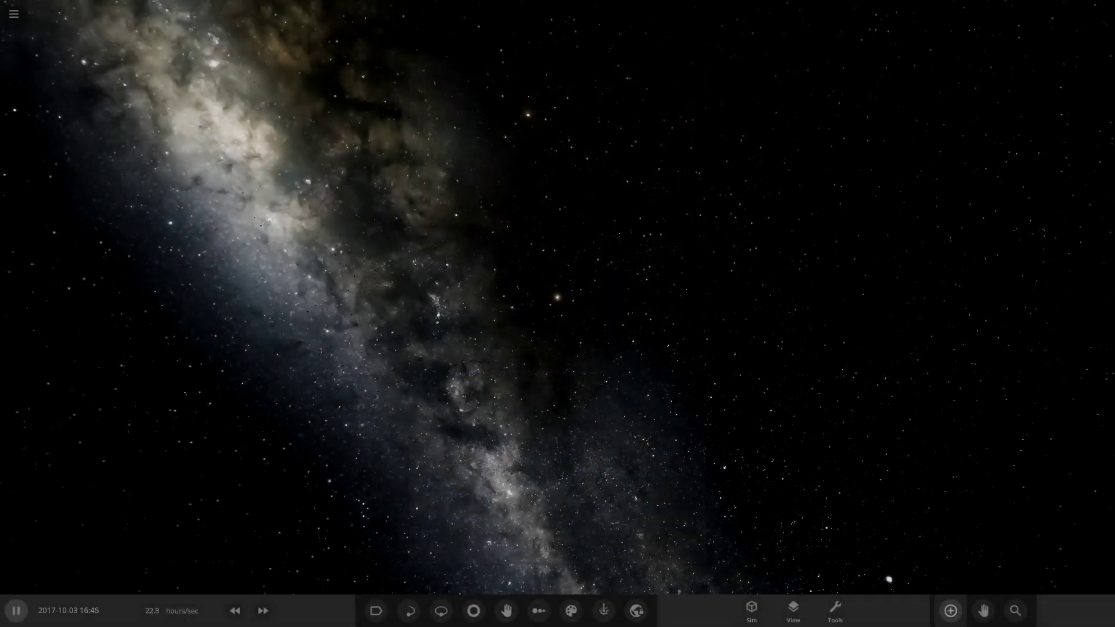
pyautogui.click(951, 611)
pyautogui.click(950, 610)
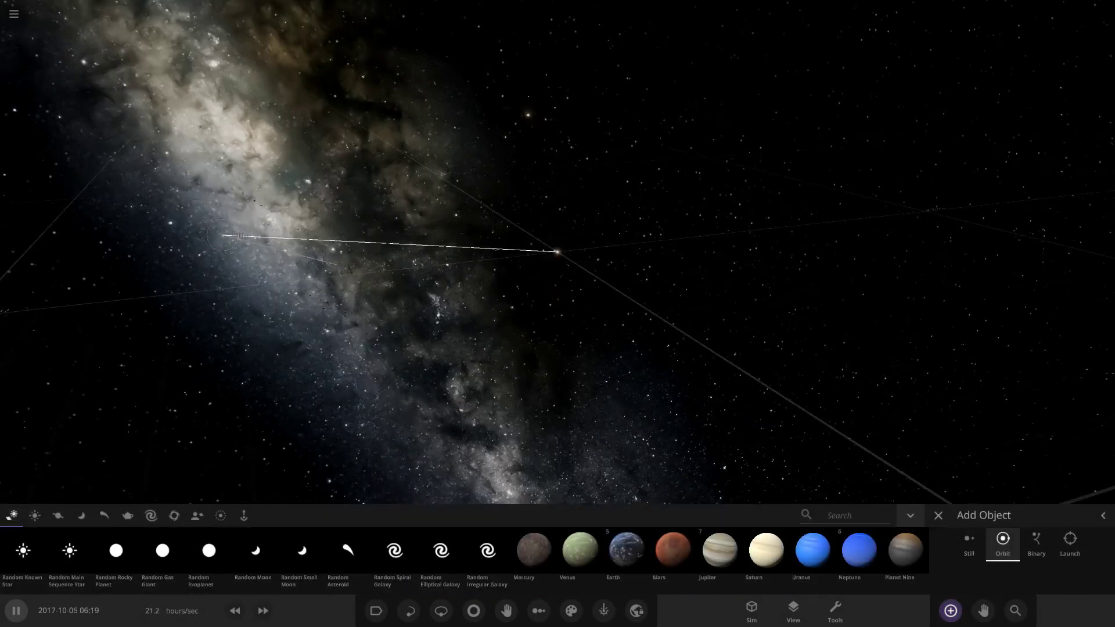
pyautogui.click(939, 515)
# - Launch the guide "Are Gas Giants Failed Stars?" from the Science guides
pyautogui.click(14, 14)
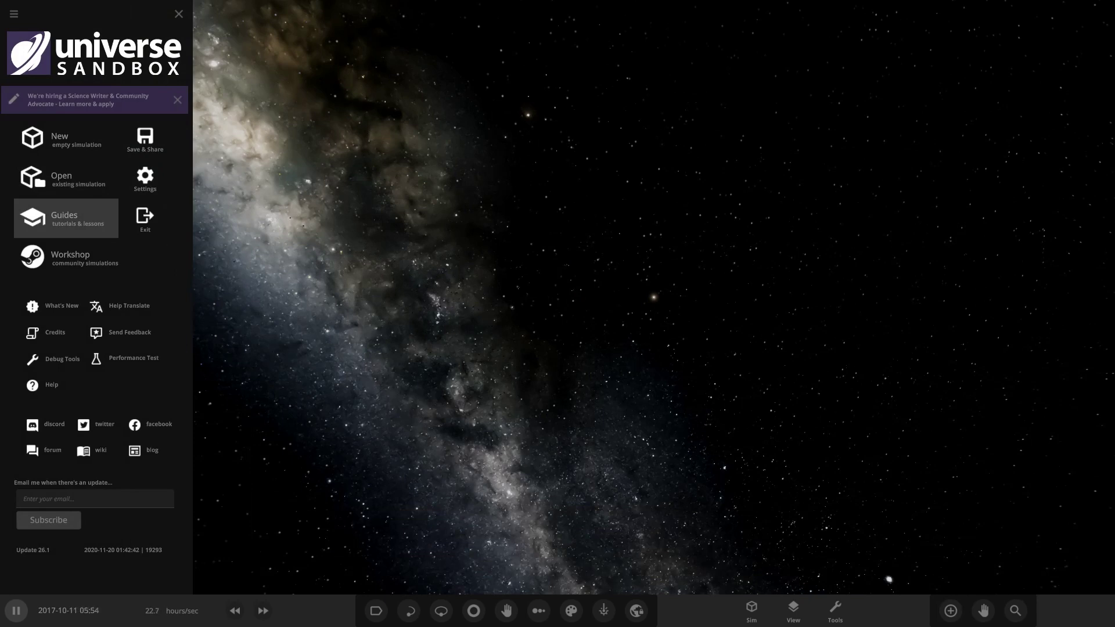
pyautogui.click(66, 218)
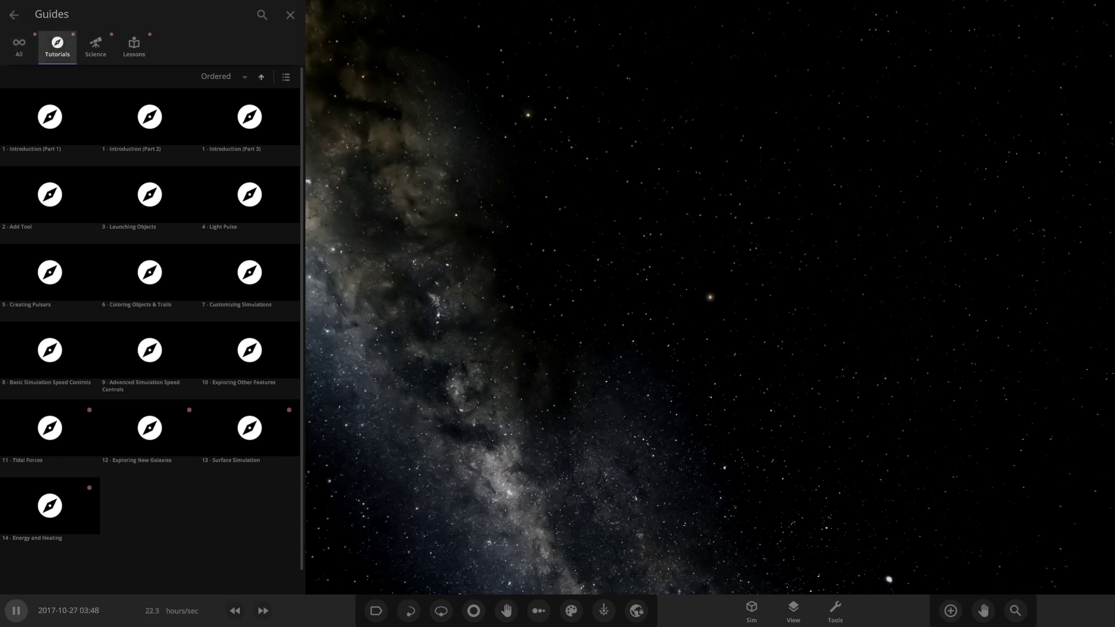
pyautogui.click(96, 47)
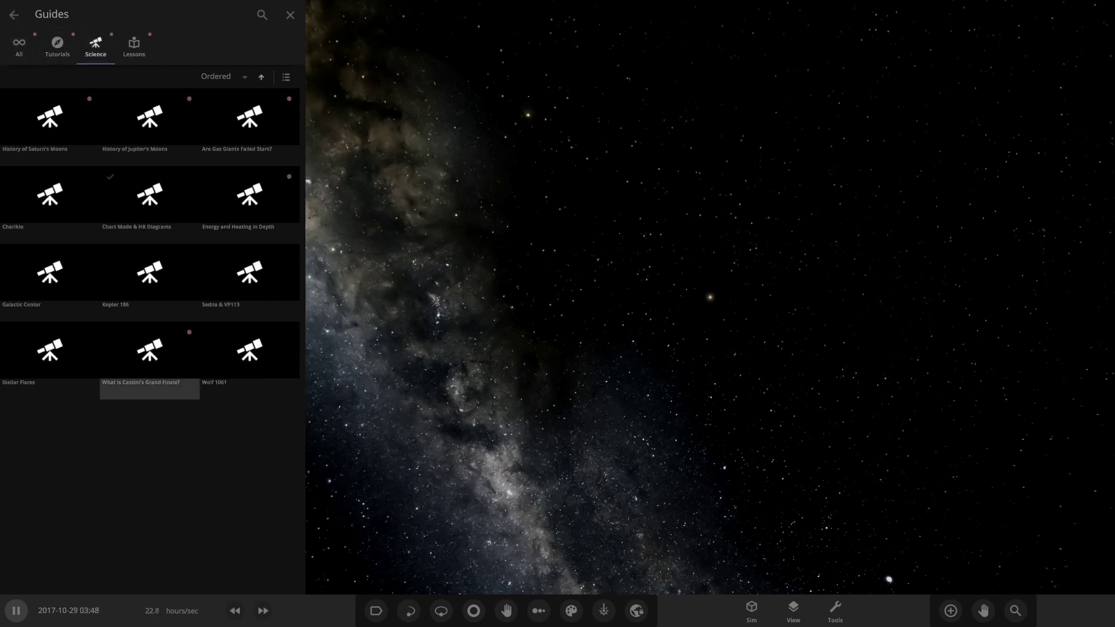
pyautogui.click(250, 126)
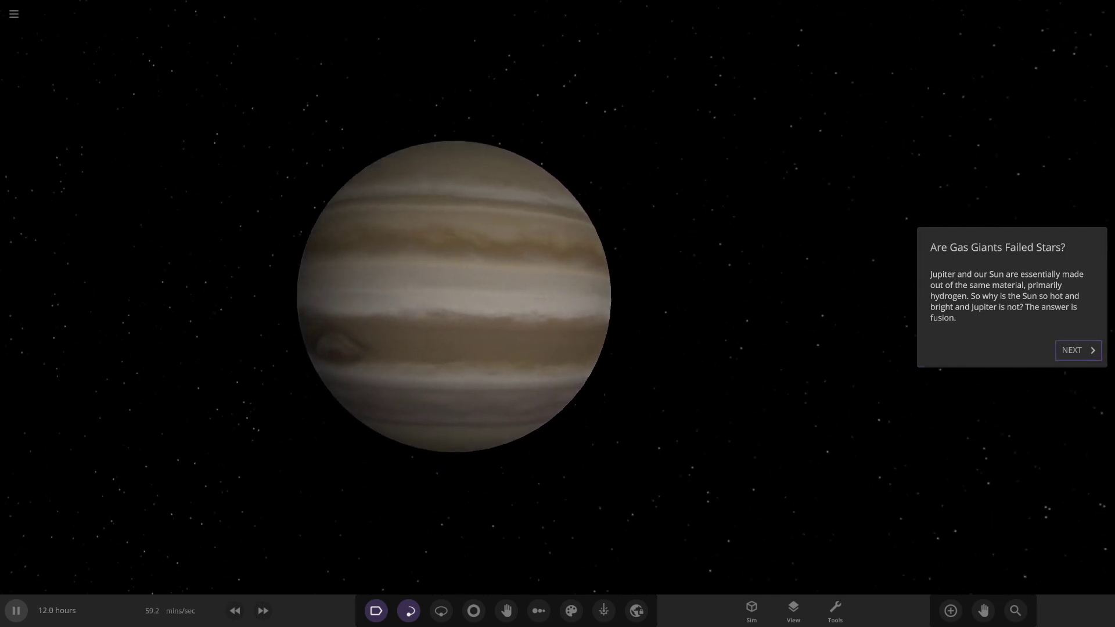
# - Start the guide, display Jupiter's Surface properties and expand the energy sources under Energy Absorption Rate
pyautogui.click(1078, 350)
pyautogui.click(454, 297)
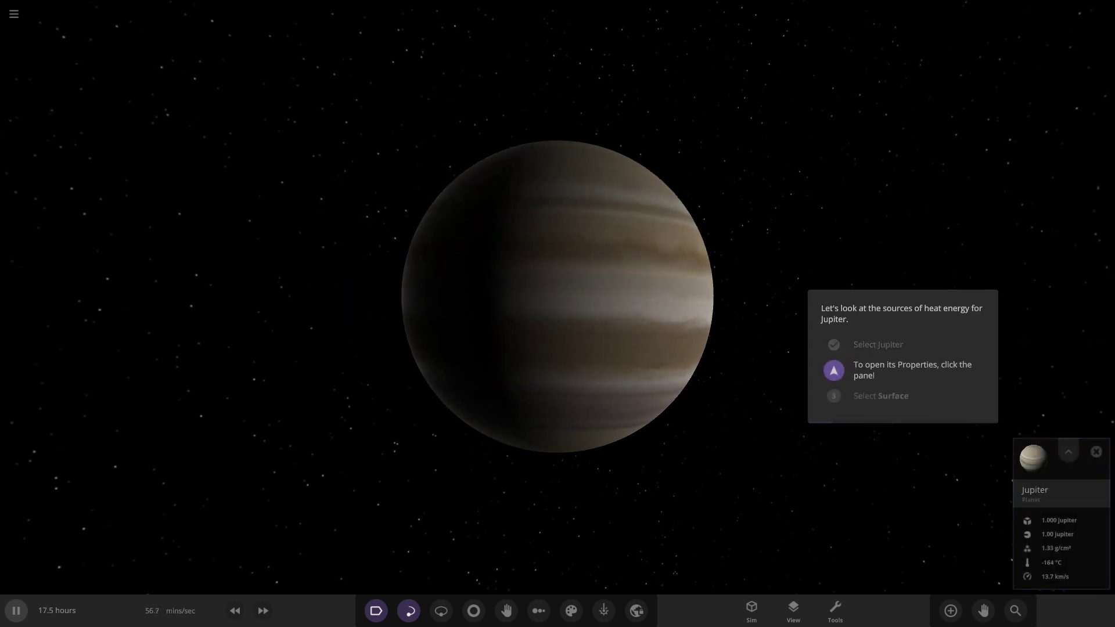
pyautogui.click(1061, 493)
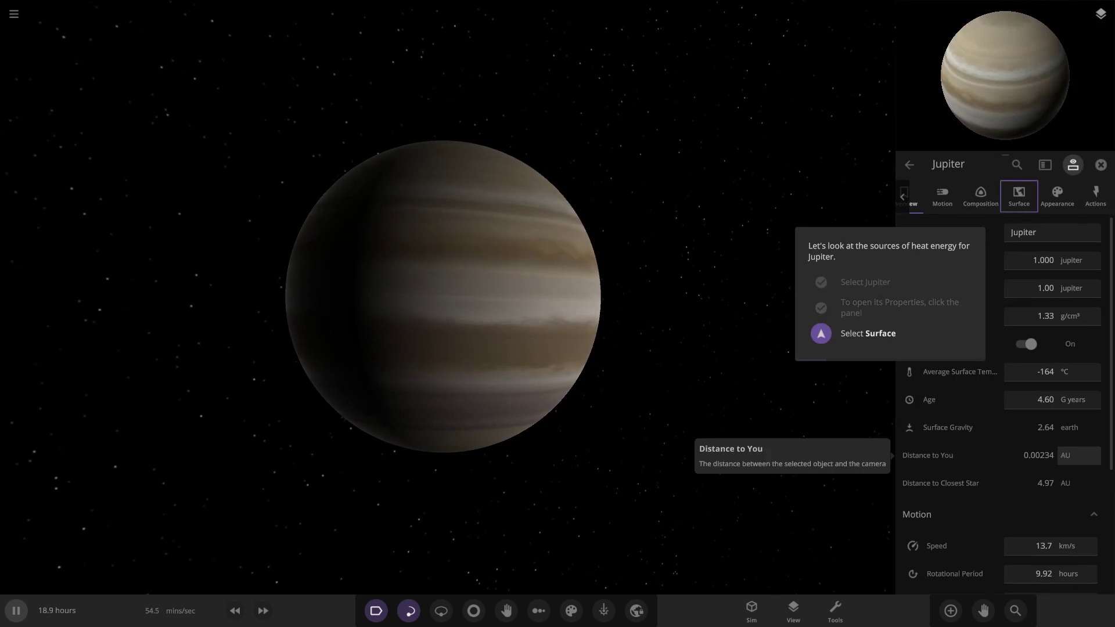
pyautogui.click(1019, 196)
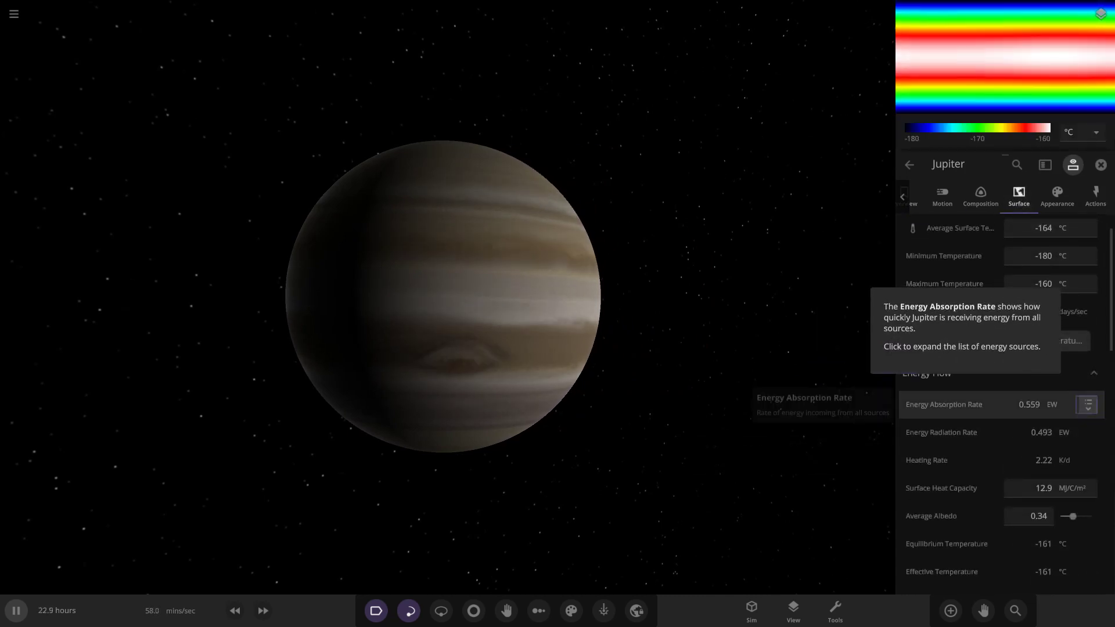
pyautogui.click(1087, 404)
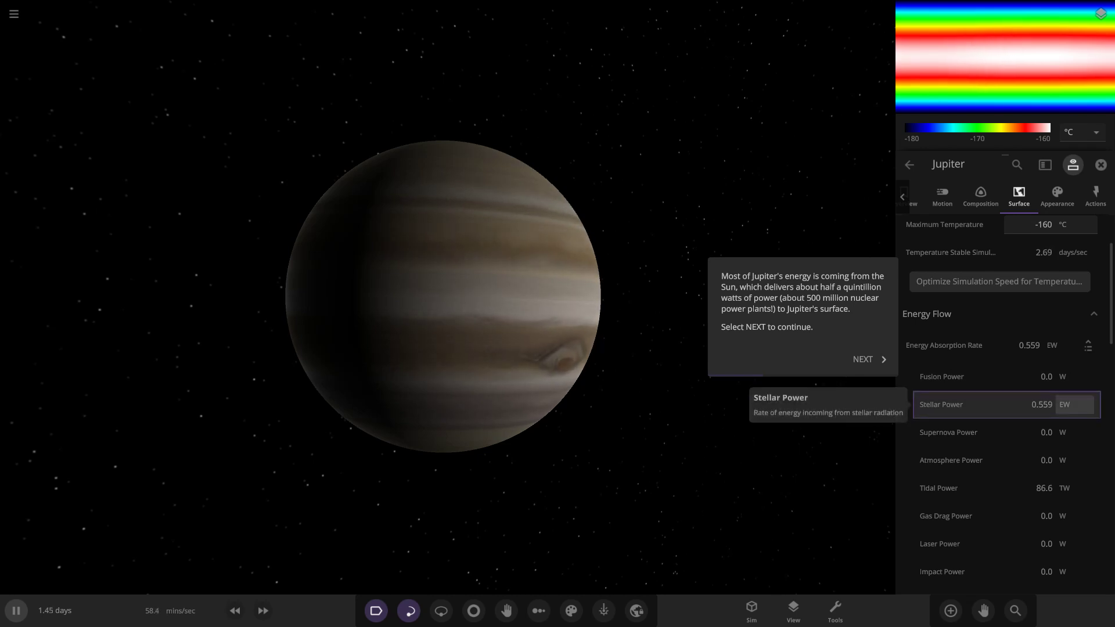
# - Read through the guide's pages on Jupiter's Stellar Power, Fusion Power and average surface temperature
pyautogui.scroll(1, 986, 404)
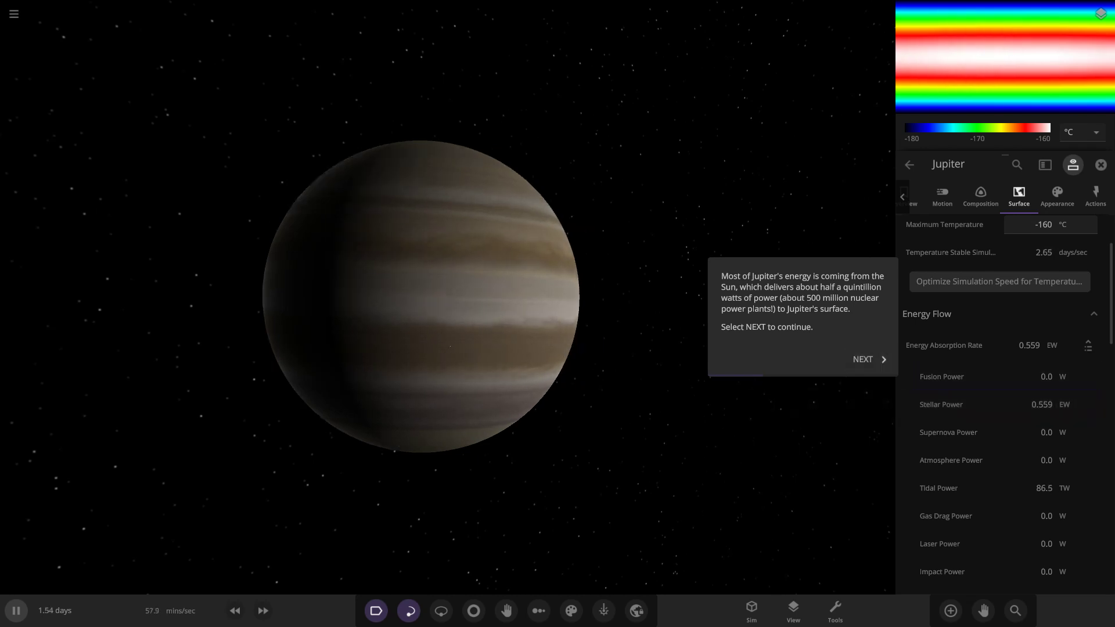
pyautogui.click(868, 359)
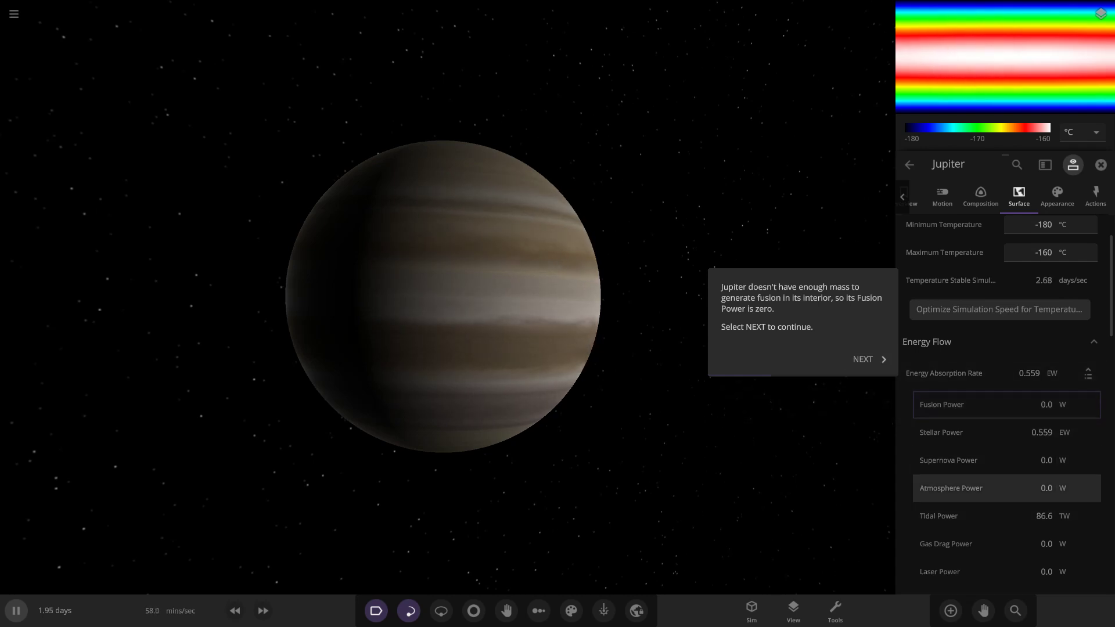
pyautogui.click(867, 360)
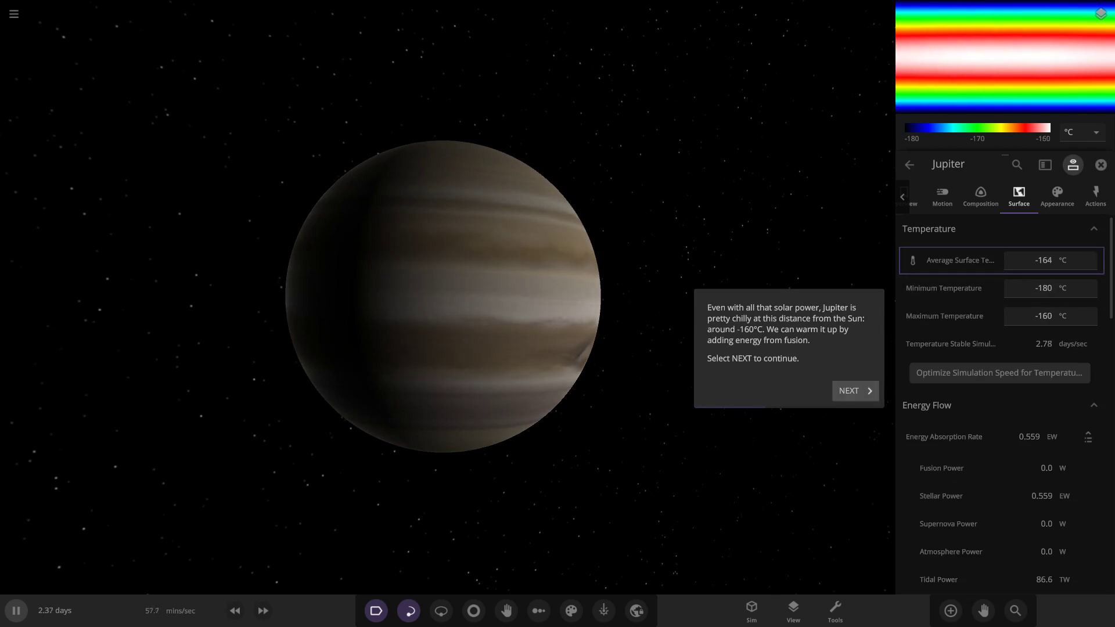
pyautogui.click(855, 391)
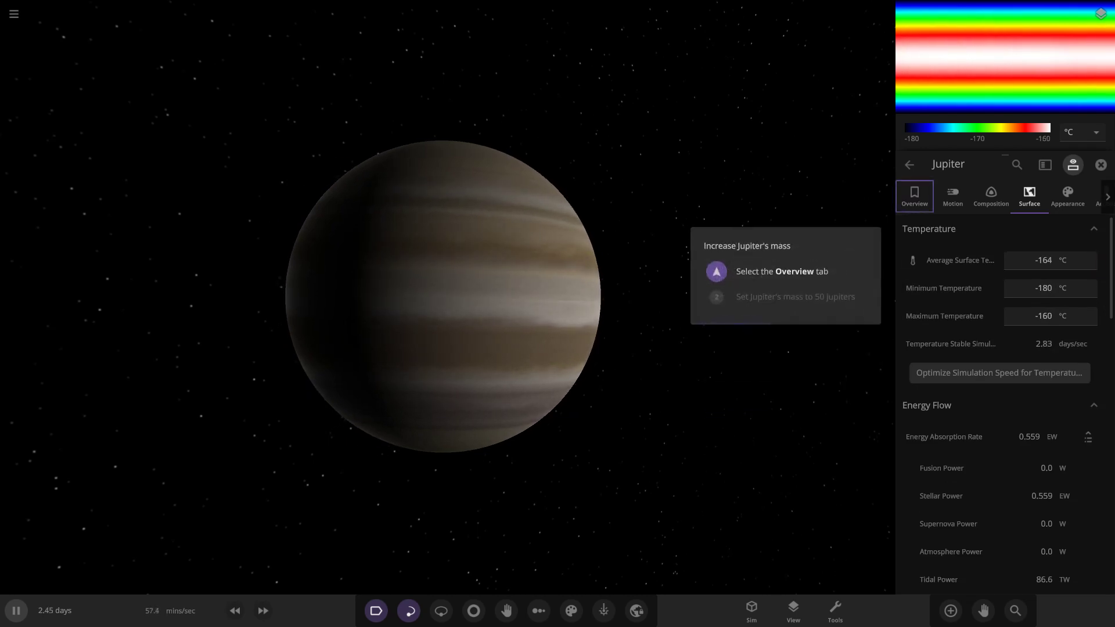
# - Set Jupiter's mass to 50 Jupiters in its Overview properties
pyautogui.click(914, 196)
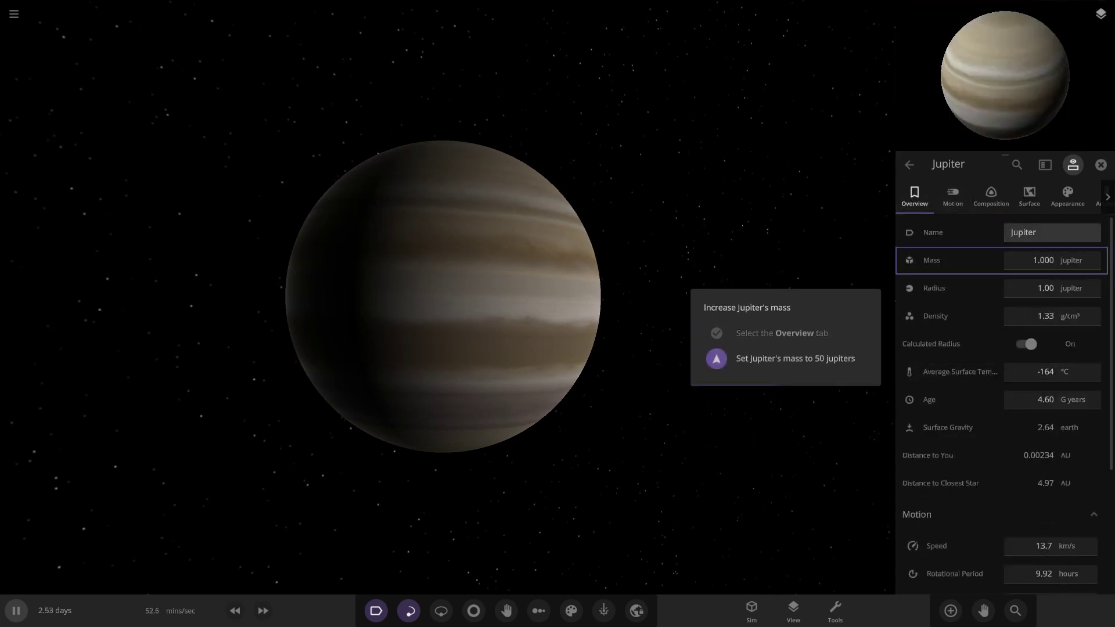
pyautogui.click(1038, 260)
pyautogui.write('50')
pyautogui.press('Return')
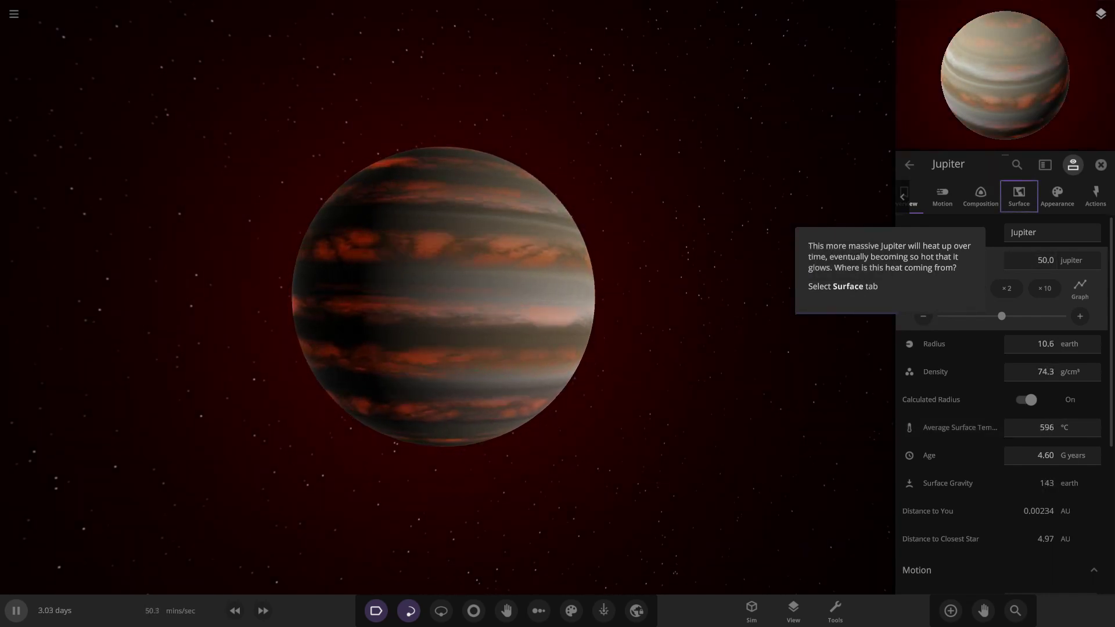
# - Review the heavier Jupiter's Fusion Power in its Surface properties and go through the guide's brown dwarf explanations
pyautogui.click(1019, 196)
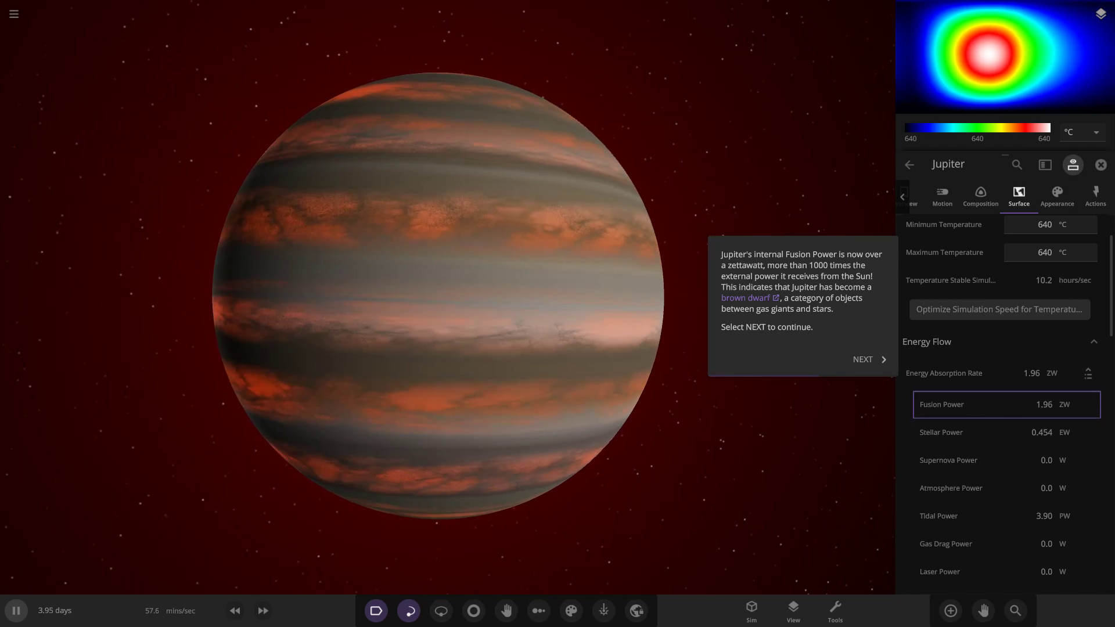
pyautogui.click(870, 360)
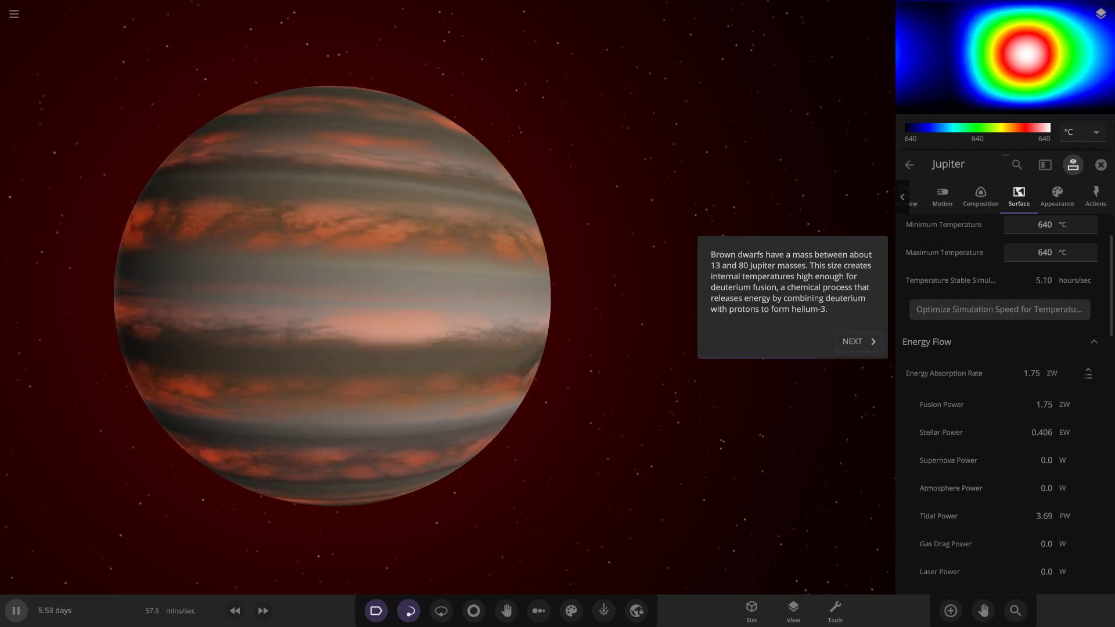
pyautogui.click(859, 342)
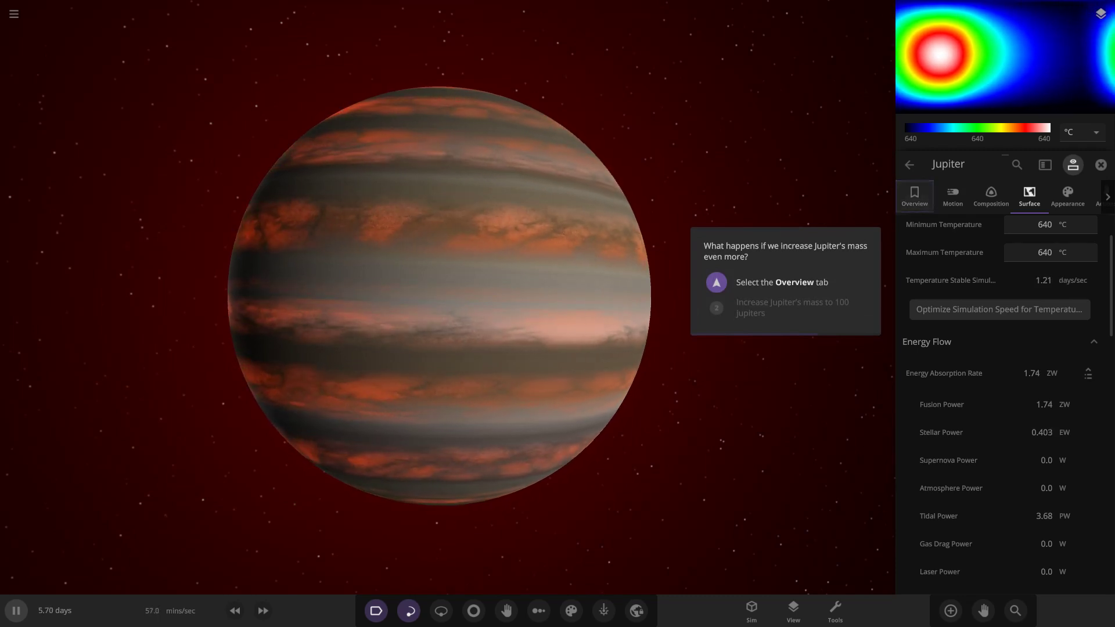
# - Increase Jupiter's mass to 100 Jupiters in its Overview properties
pyautogui.click(914, 197)
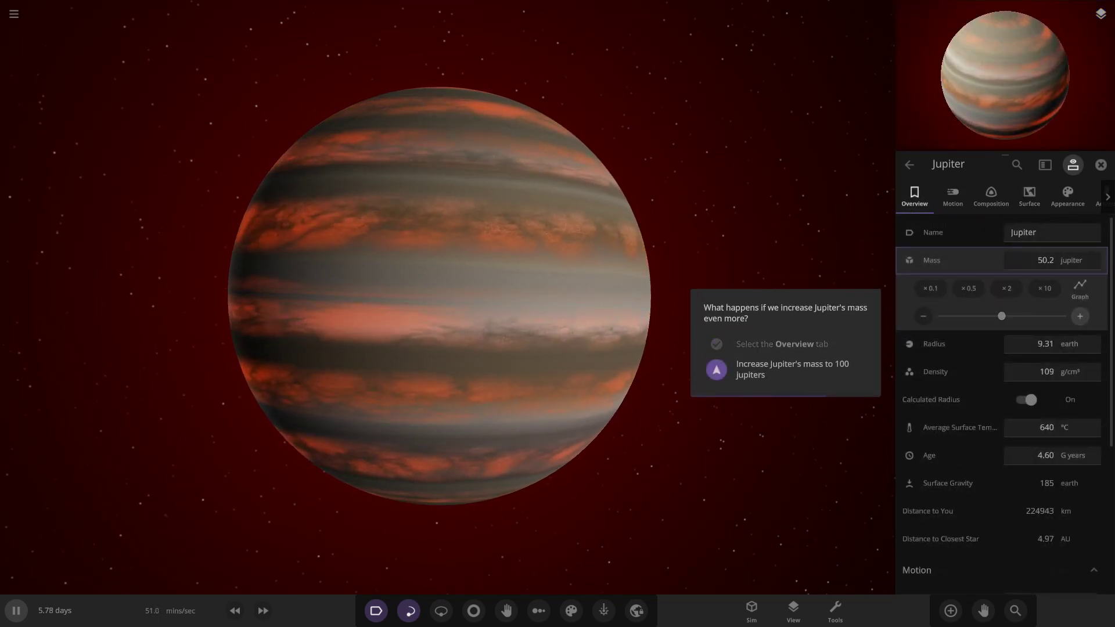
pyautogui.click(1079, 317)
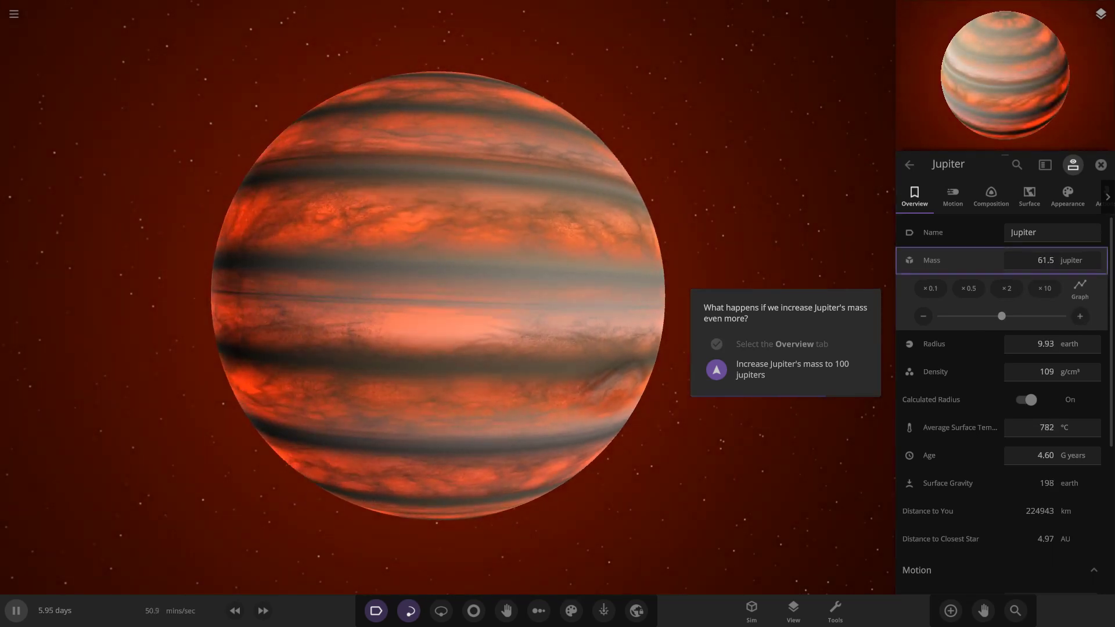
pyautogui.click(1039, 260)
pyautogui.write('100')
pyautogui.press('Return')
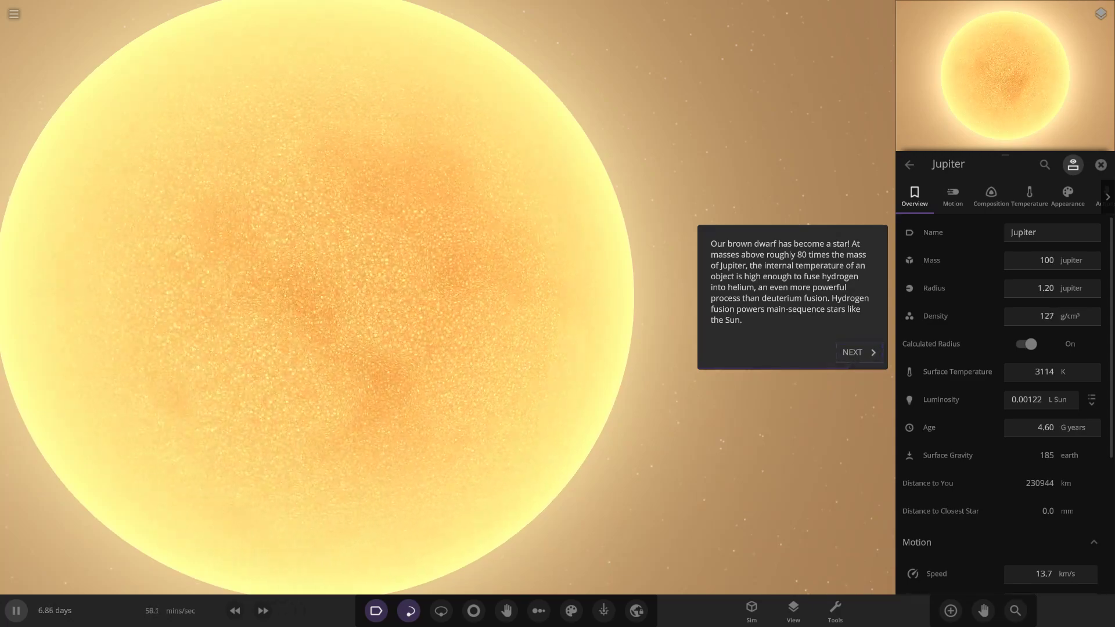
# - Examine the new star's composition, motion, appearance and temperature properties, and expand the sources of its Energy Absorption Rate
pyautogui.scroll(-5, 448, 298)
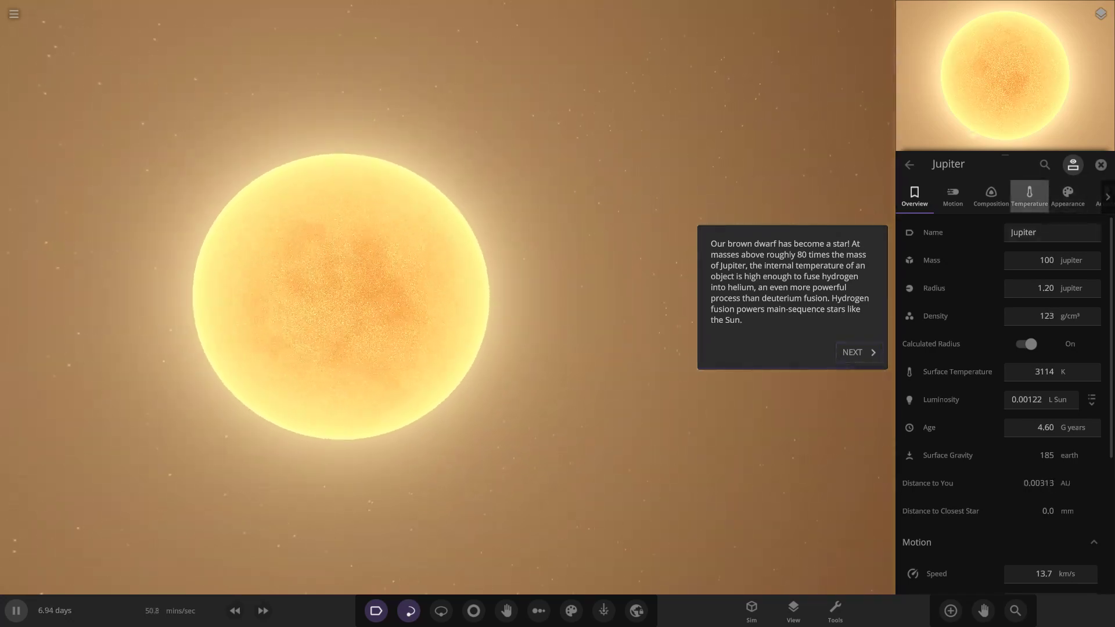
pyautogui.click(1028, 196)
pyautogui.click(990, 196)
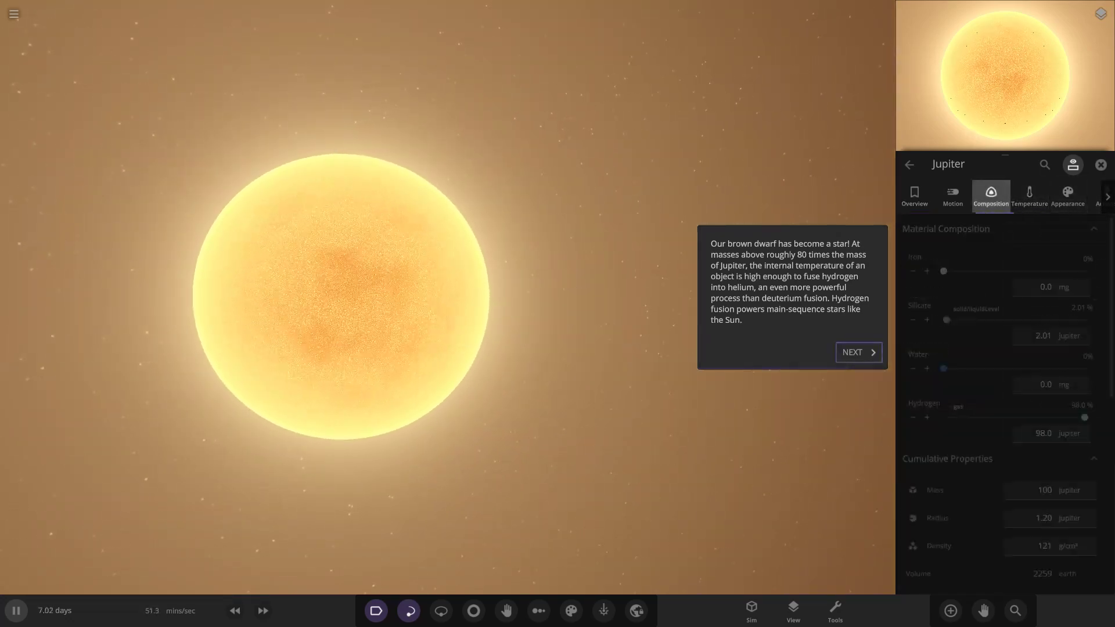
pyautogui.click(952, 196)
pyautogui.click(1067, 196)
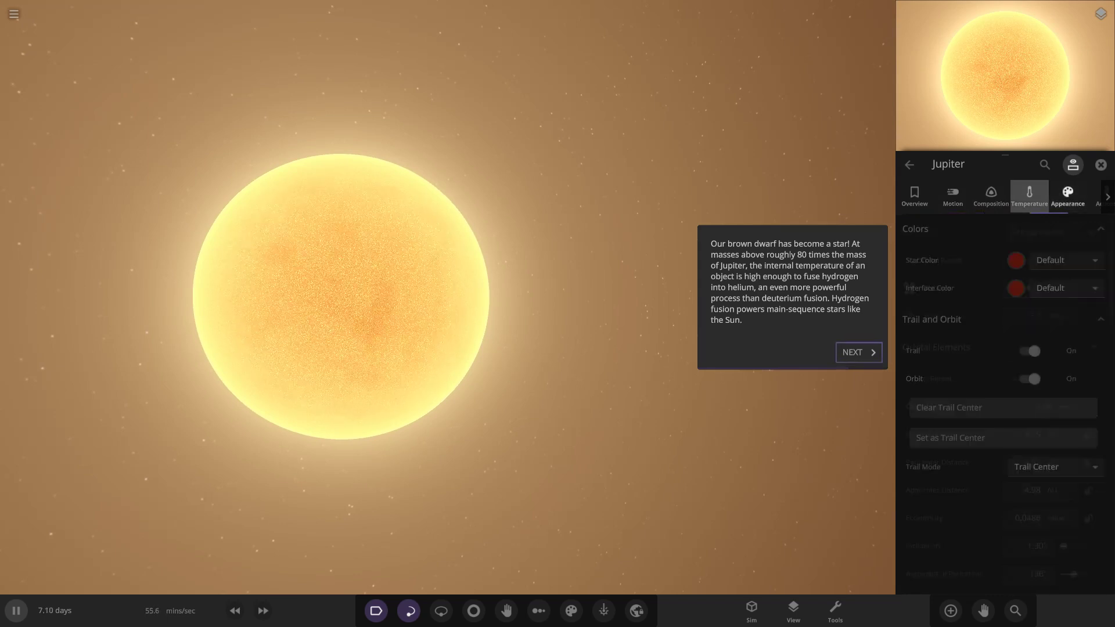
pyautogui.click(1028, 197)
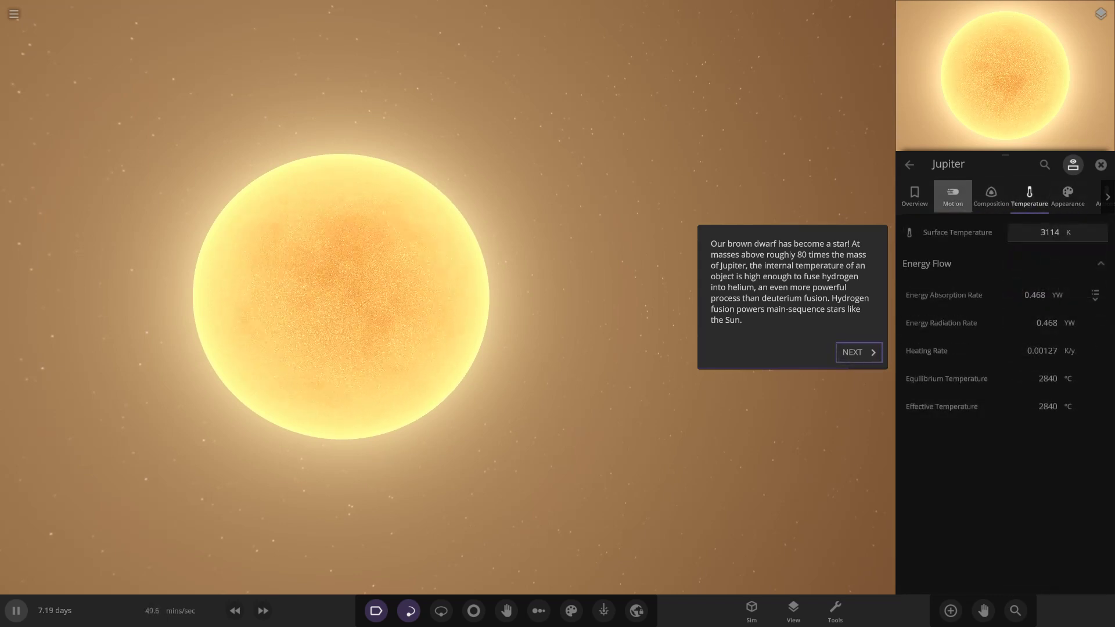
pyautogui.click(1095, 296)
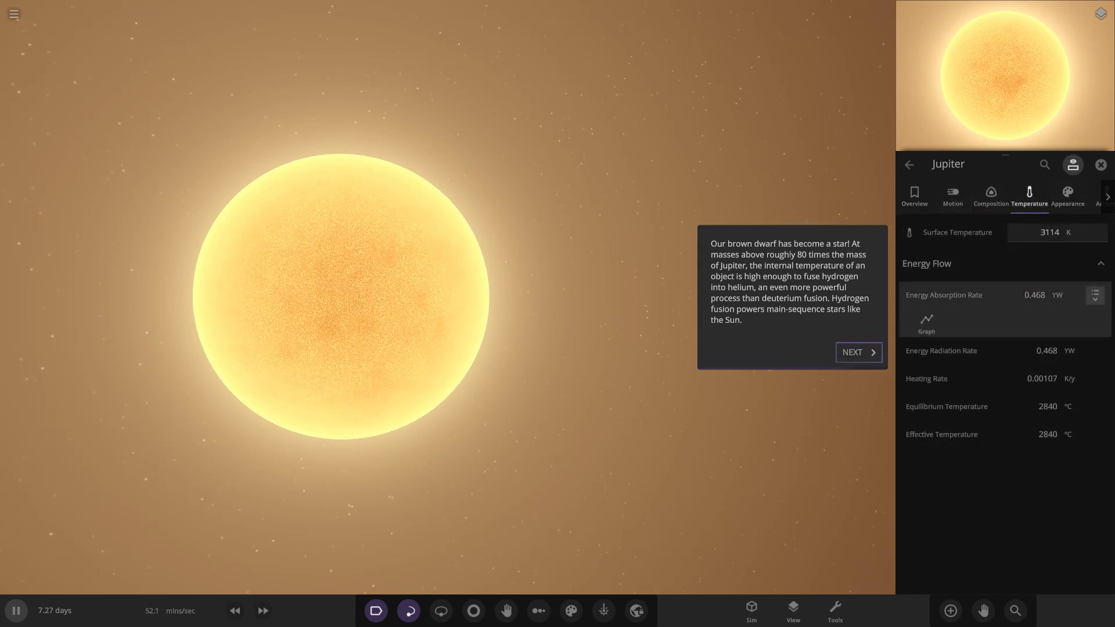
pyautogui.click(1094, 295)
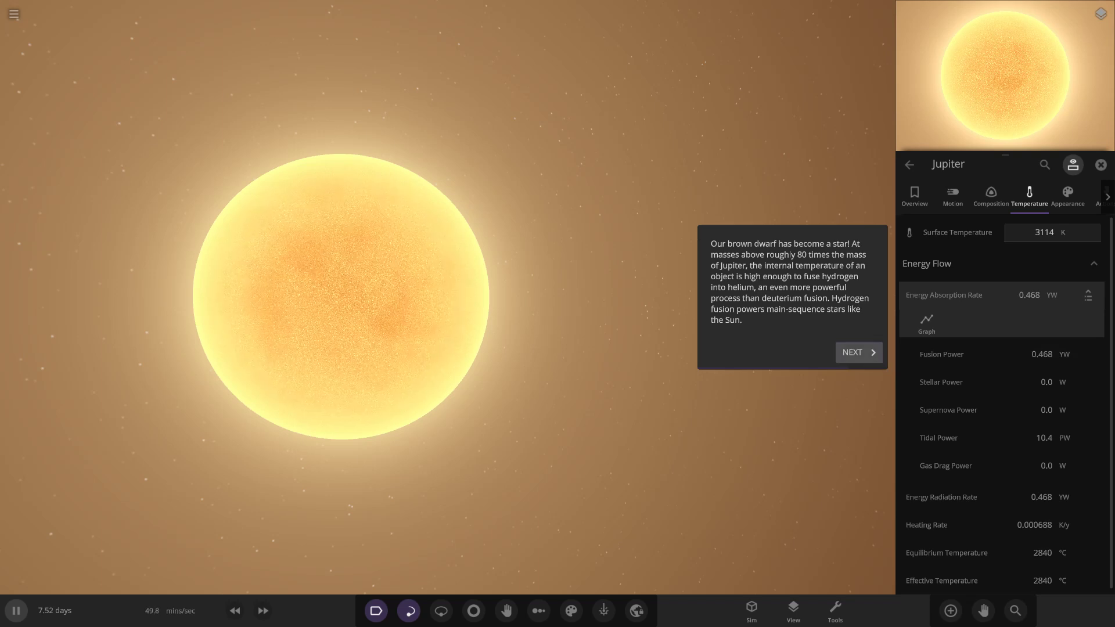
# - Advance the guide to the comparison system and line up its objects with the 1D Radius chart
pyautogui.click(862, 353)
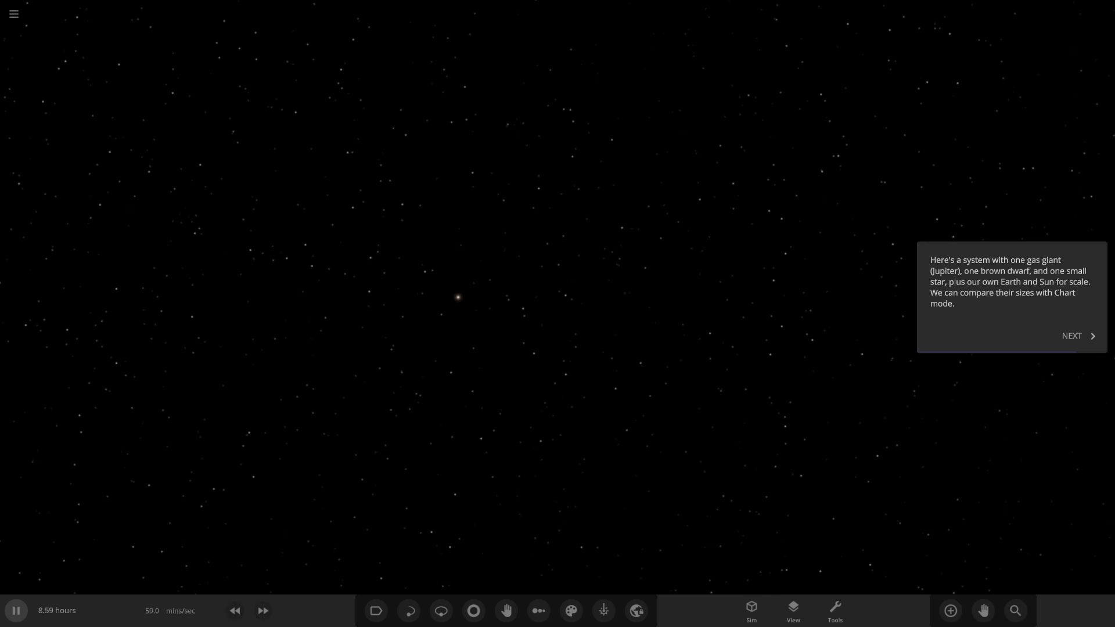
pyautogui.click(538, 610)
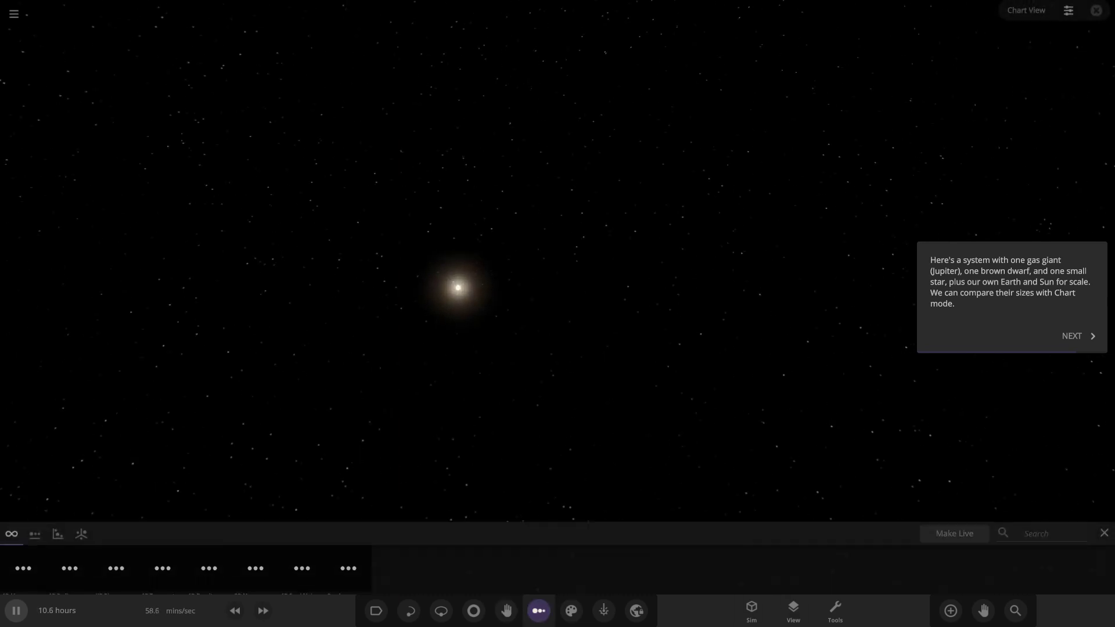
pyautogui.click(69, 556)
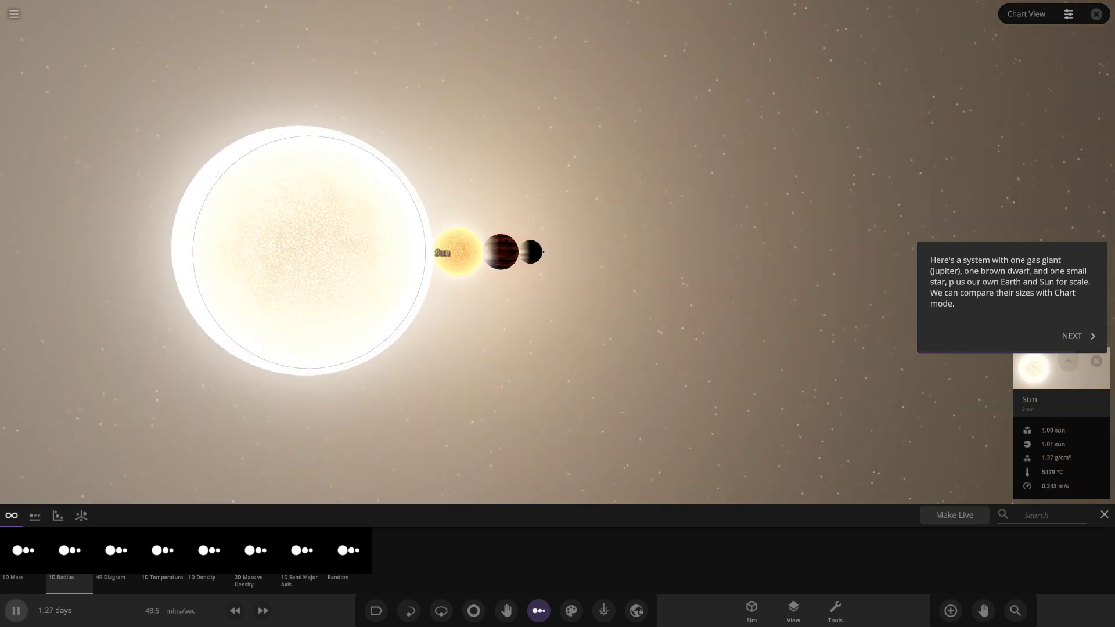
# - Complete the guide's Chart mode task from the view options and finish the guide
pyautogui.click(1078, 336)
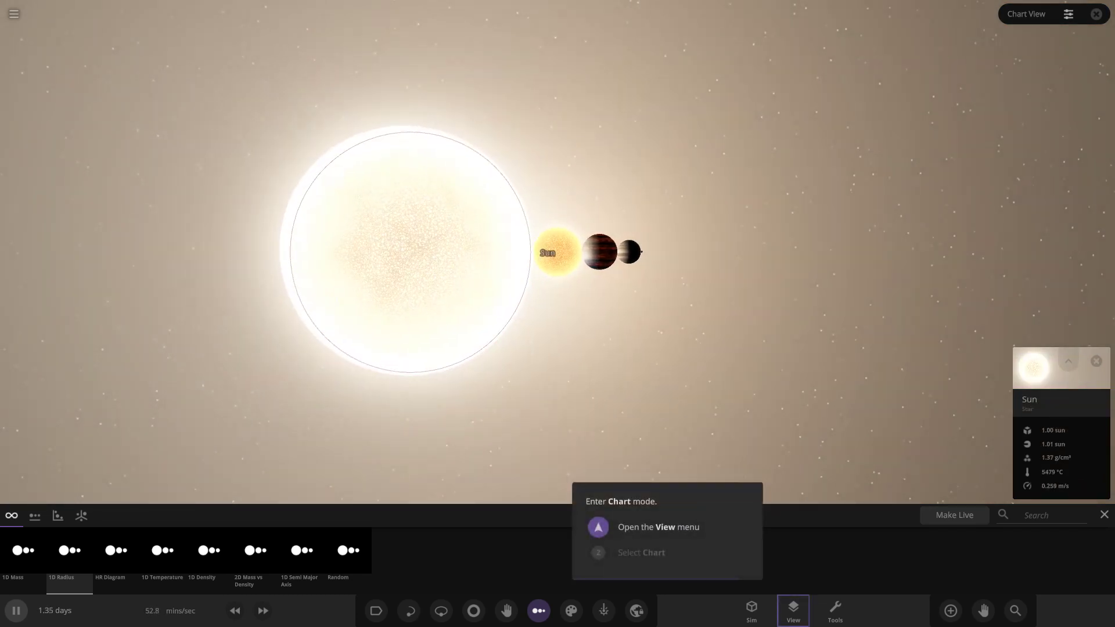
pyautogui.click(793, 609)
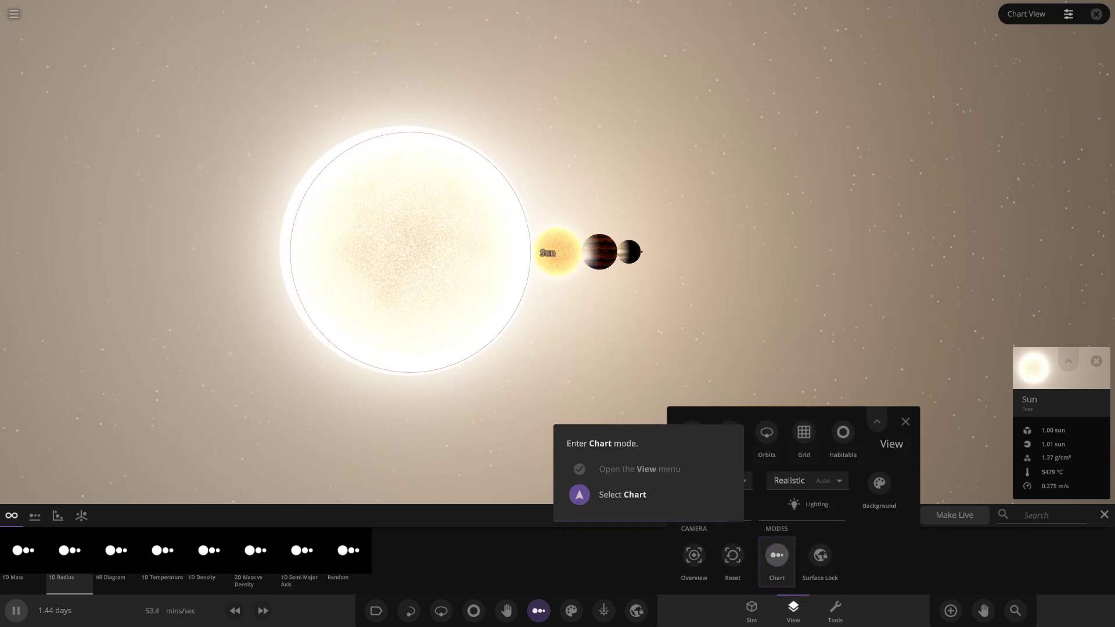
pyautogui.click(777, 555)
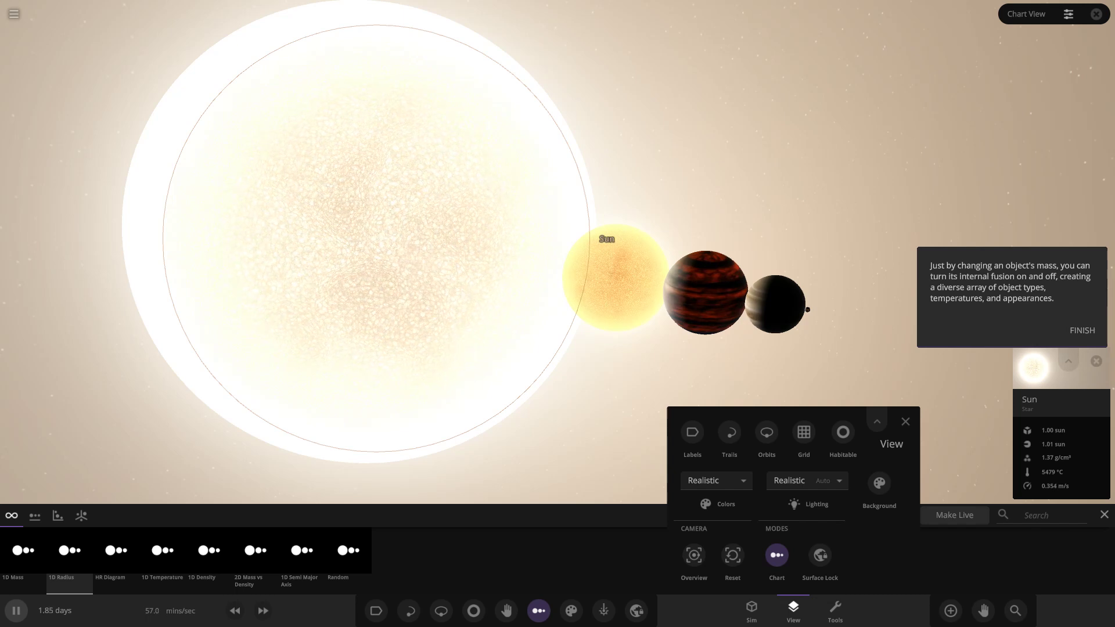
pyautogui.click(1082, 331)
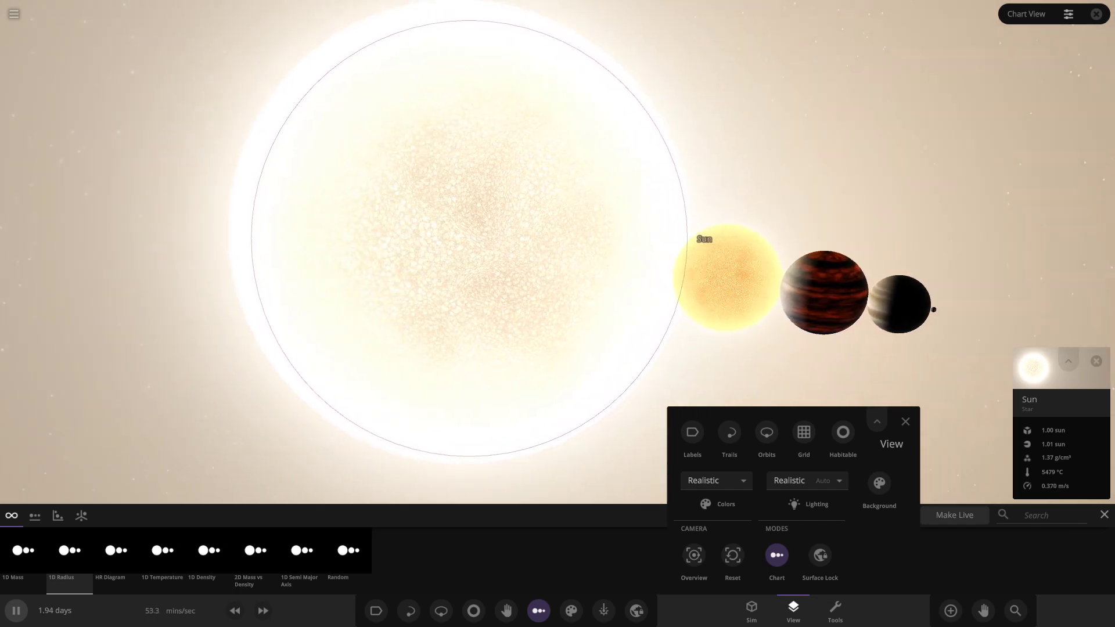
# - Leave Chart mode, close the chart selection and view the Sun in the simulation
pyautogui.click(793, 610)
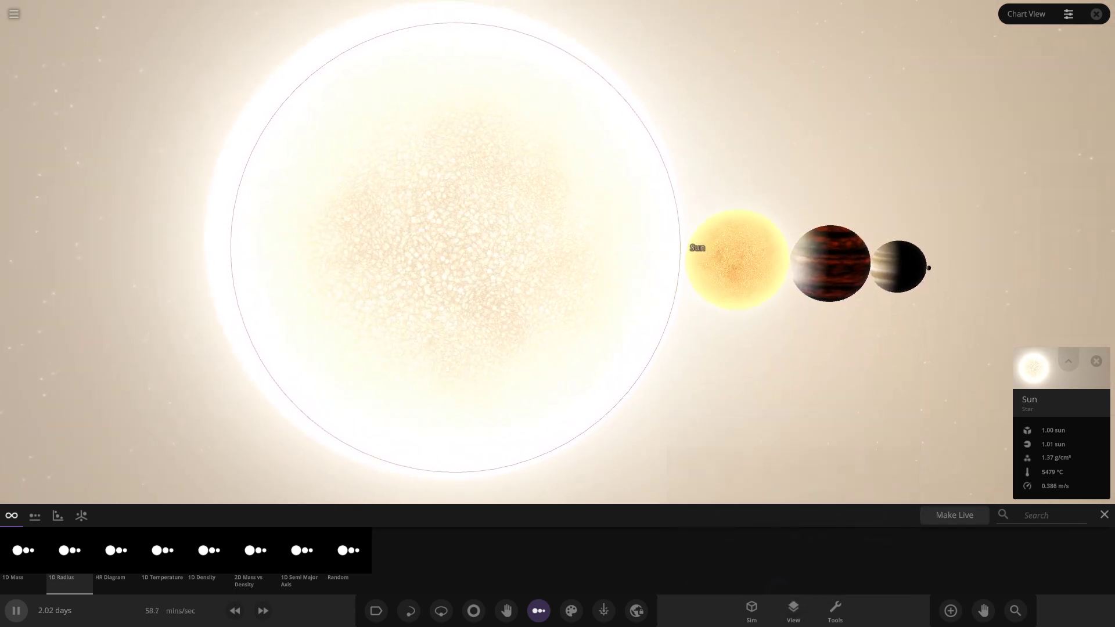
pyautogui.click(539, 610)
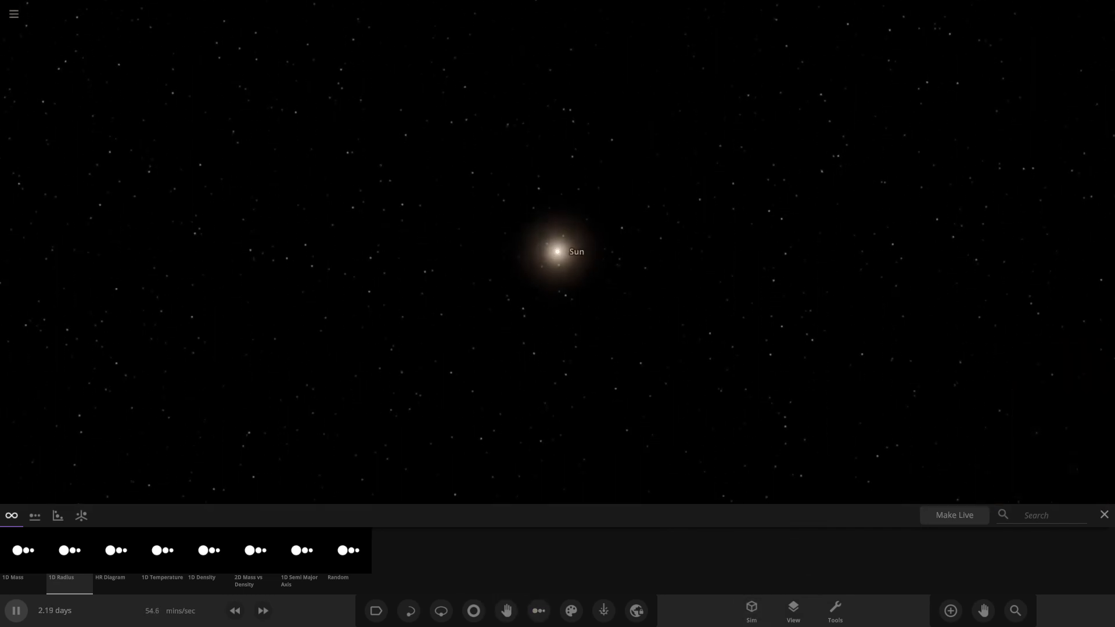
pyautogui.click(1104, 514)
pyautogui.scroll(10, 557, 297)
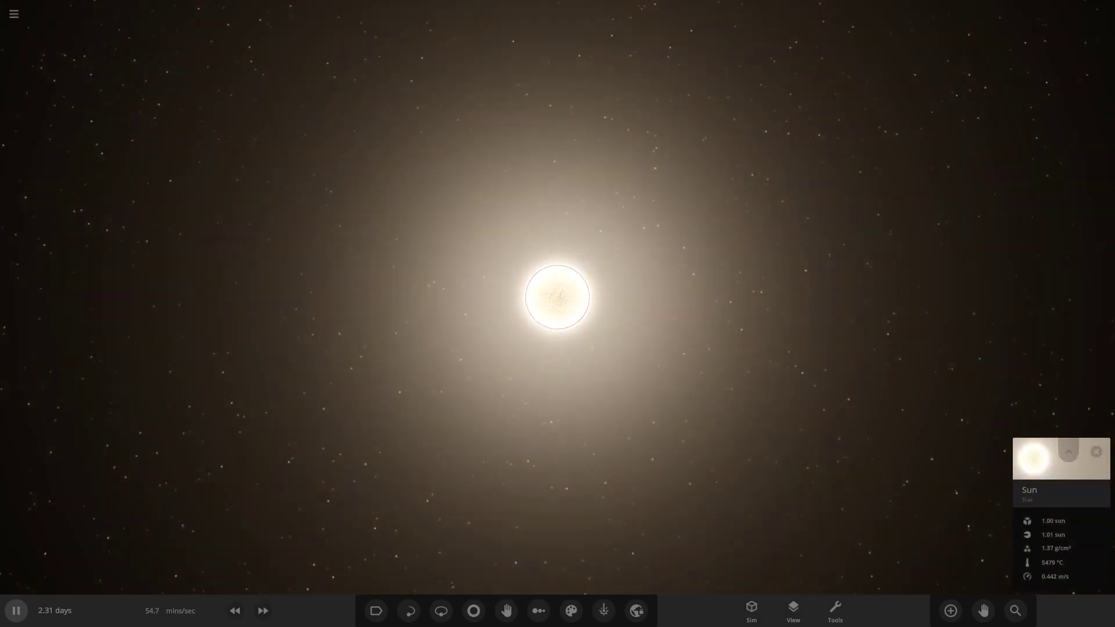
# - Open the Sun's properties and examine its material composition, cumulative properties and comparisons
pyautogui.click(1067, 455)
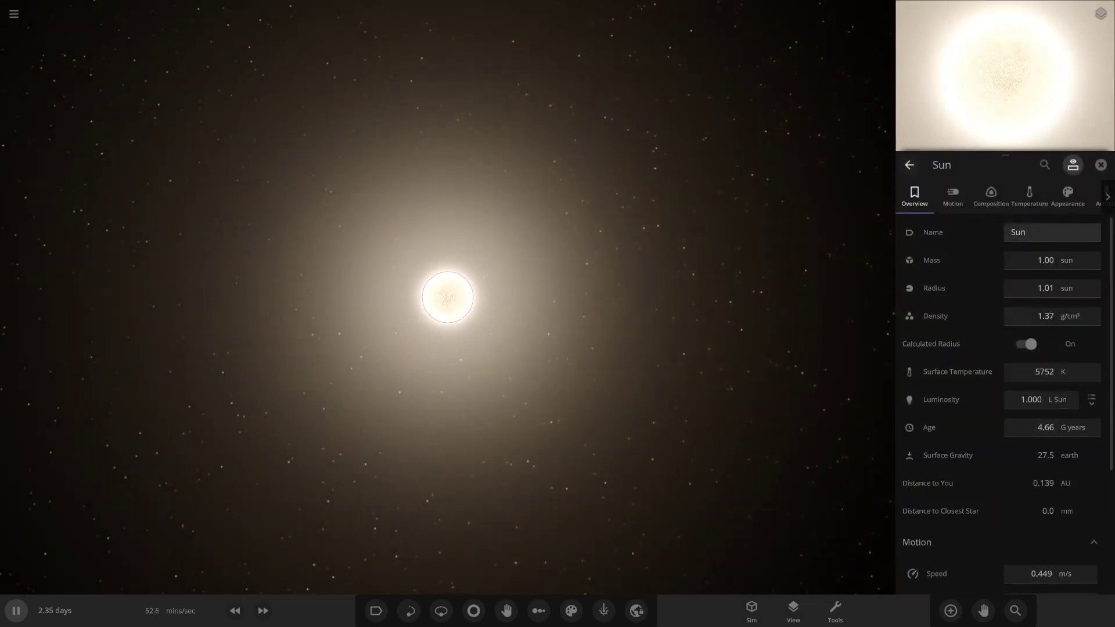
pyautogui.click(991, 197)
pyautogui.scroll(-4, 999, 430)
pyautogui.scroll(-3, 1002, 479)
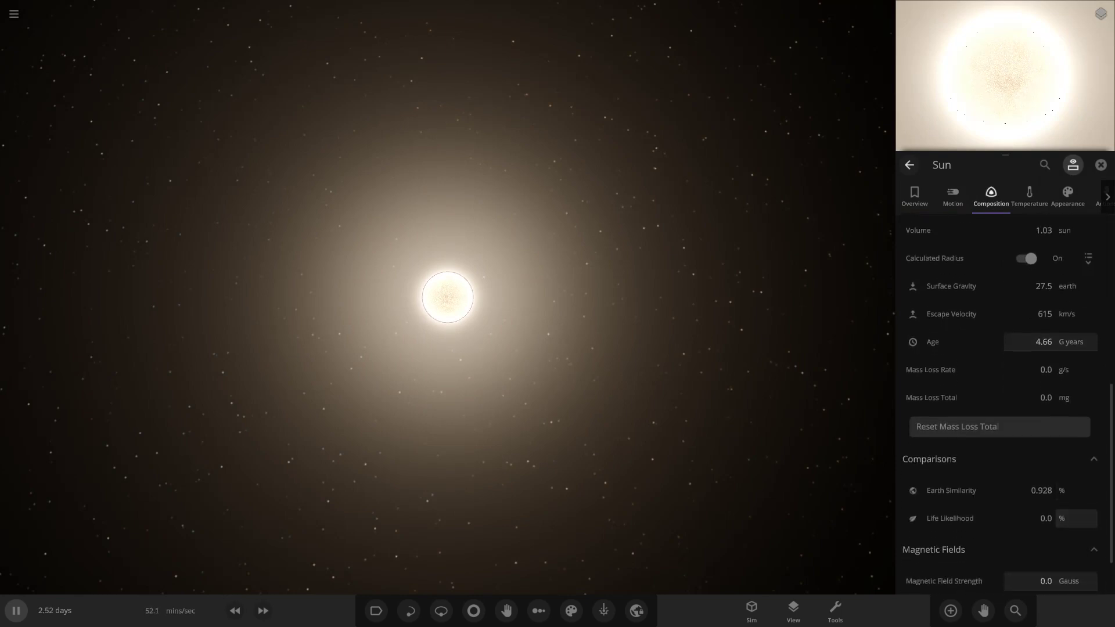
pyautogui.scroll(10, 1001, 406)
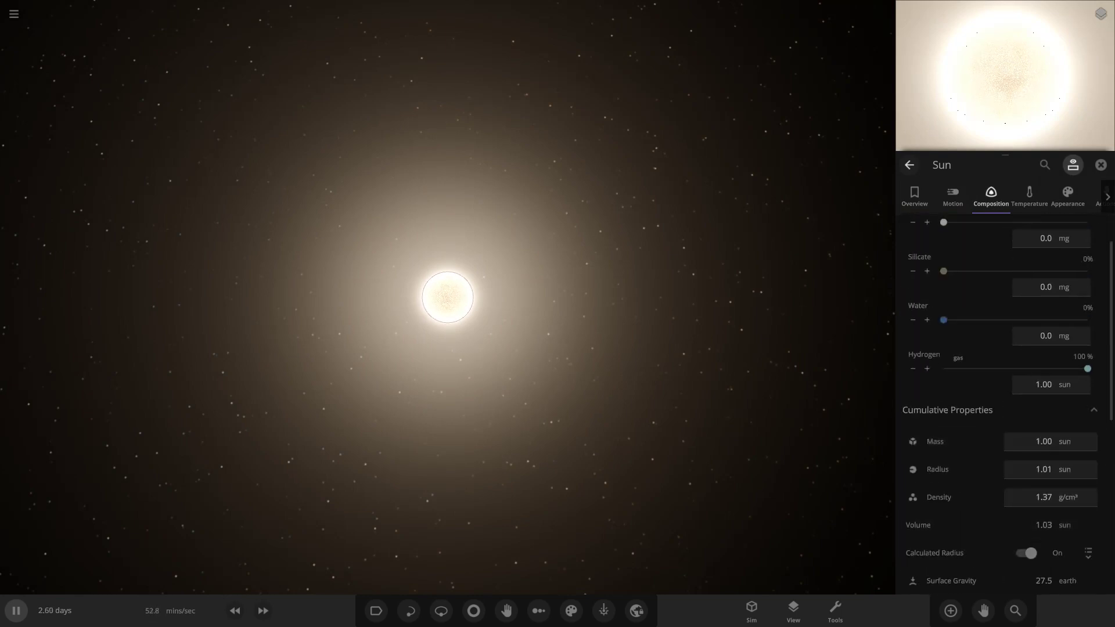
pyautogui.scroll(-4, 1001, 516)
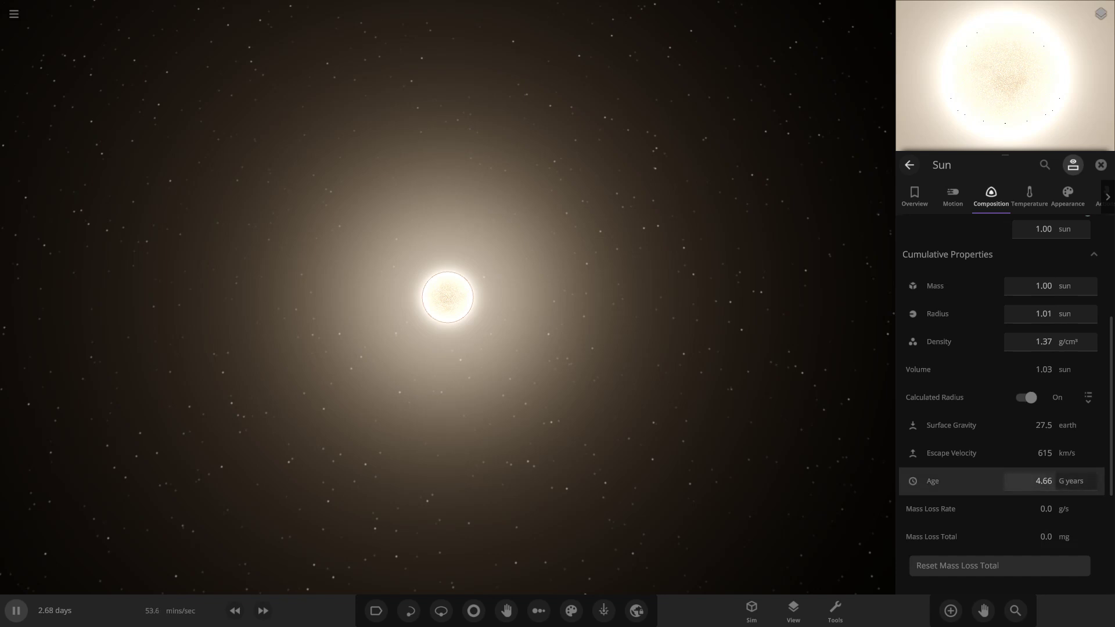
pyautogui.scroll(5, 1056, 348)
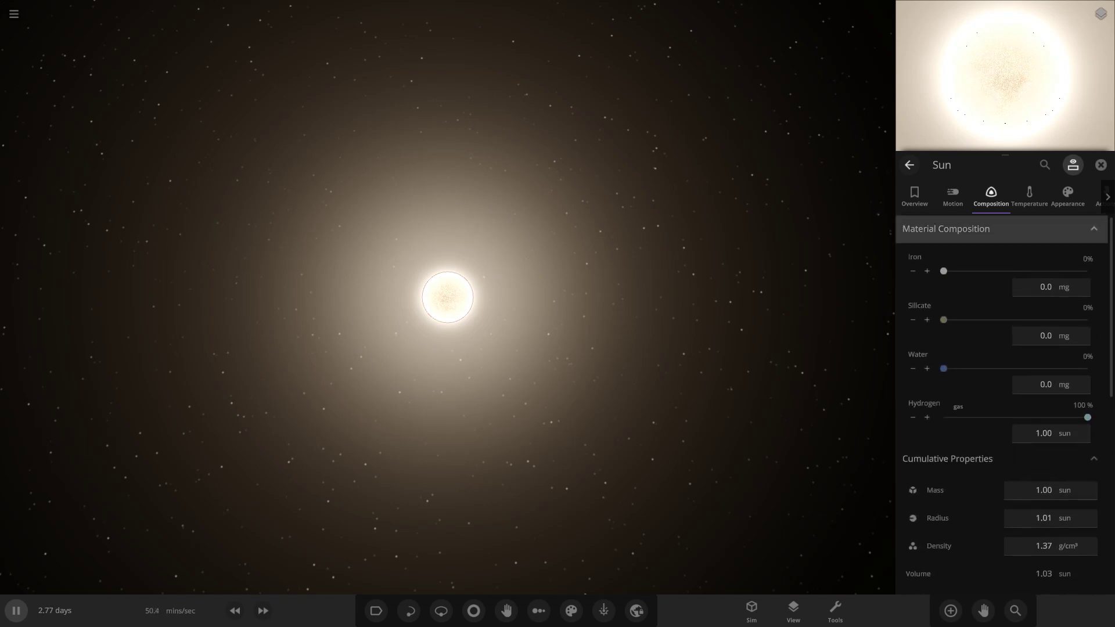
# - Examine the Sun's temperature and Energy Flow, expanding the sources of its Energy Absorption Rate
pyautogui.click(1030, 196)
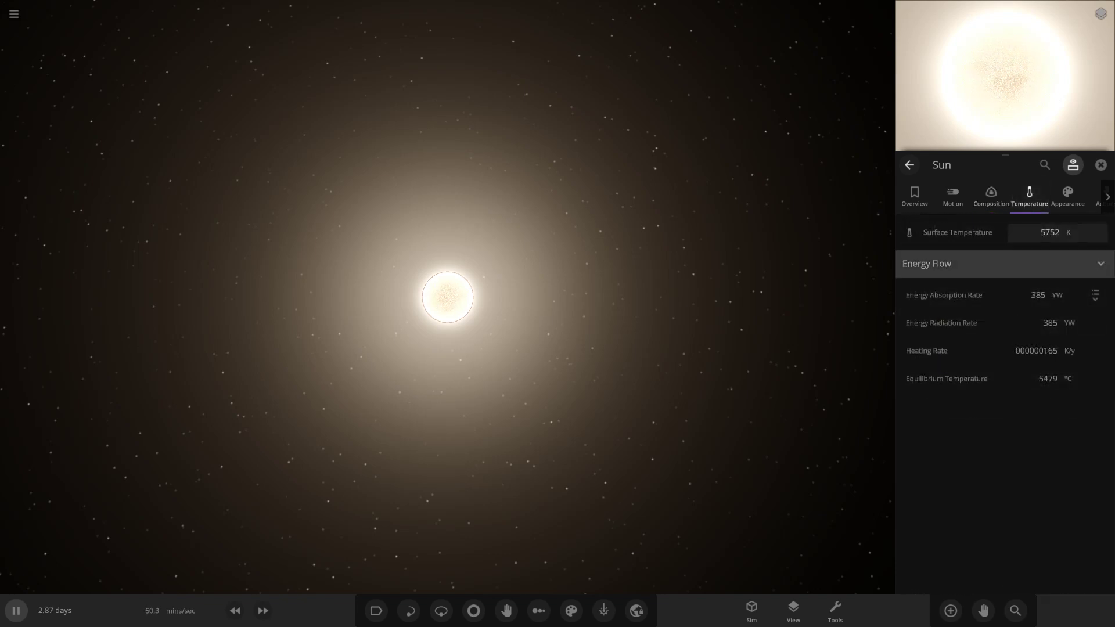
pyautogui.click(1045, 264)
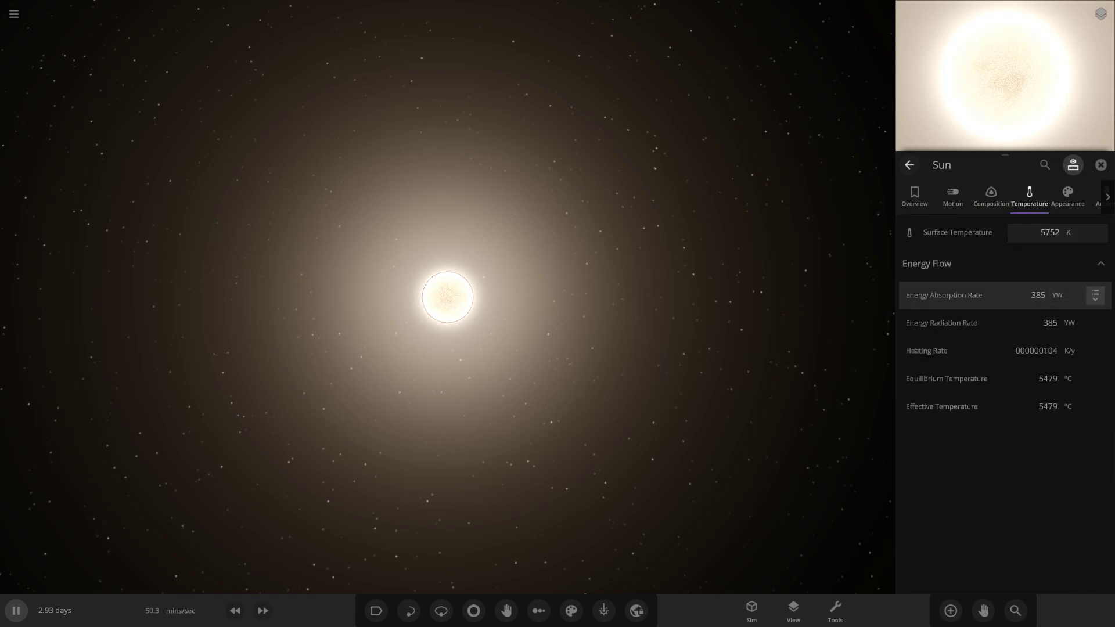
pyautogui.click(1095, 295)
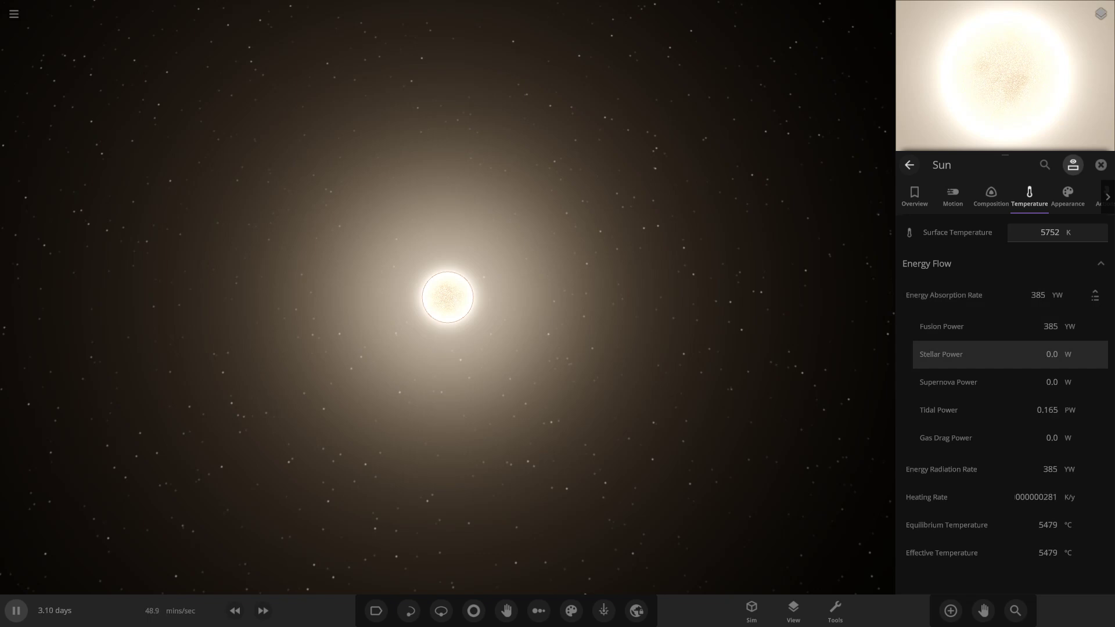
pyautogui.moveTo(958, 326)
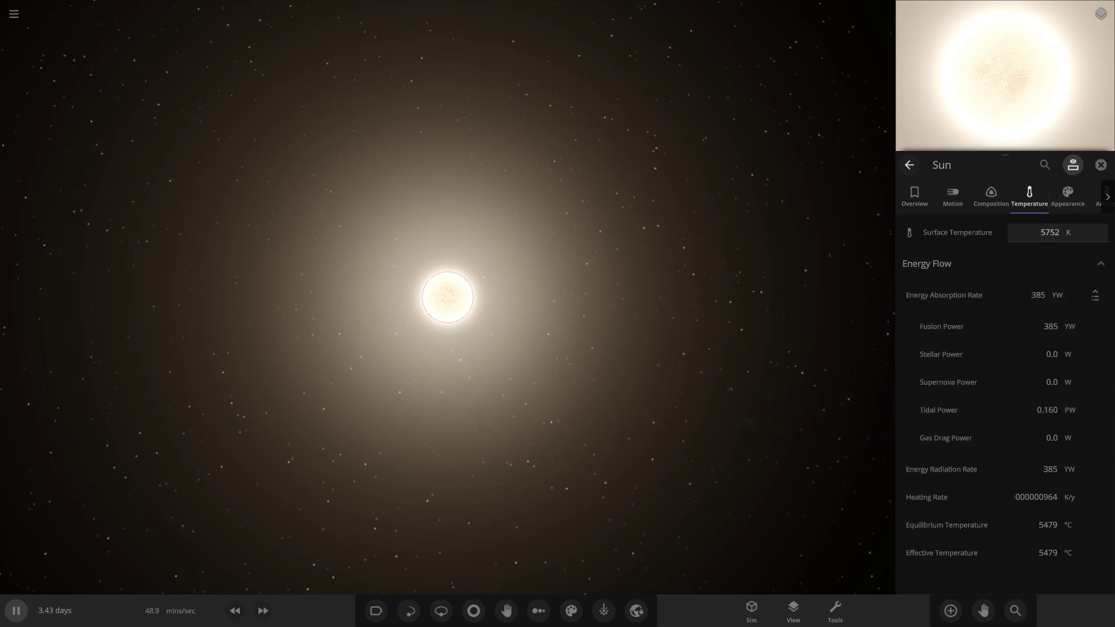
pyautogui.scroll(8, 447, 298)
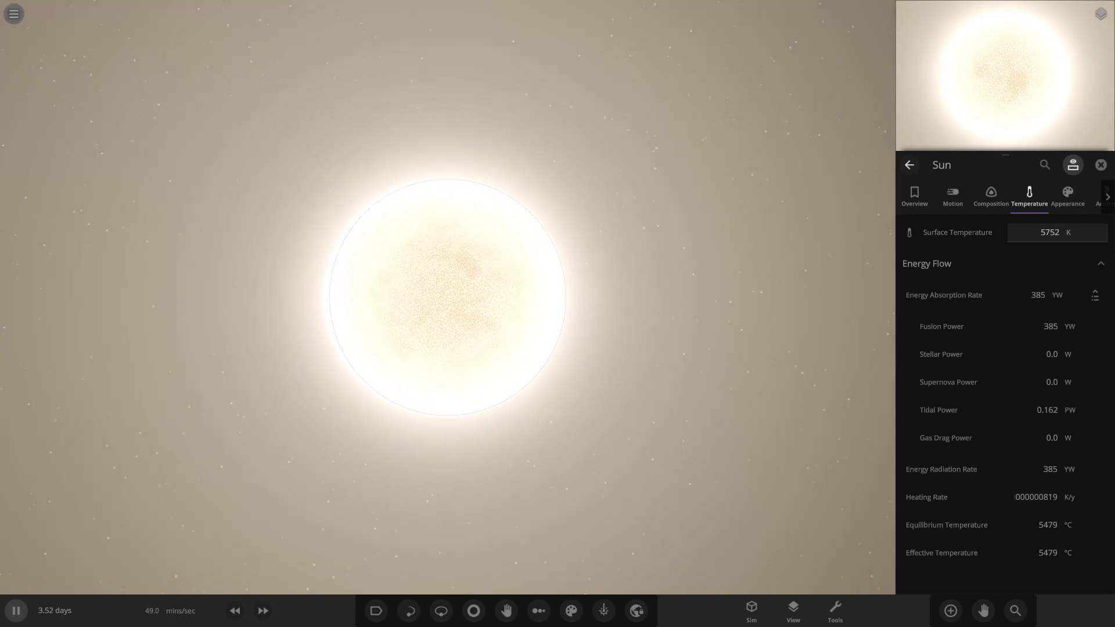
# - Start a new empty simulation and show the custom objects in the expanded object library
pyautogui.click(13, 14)
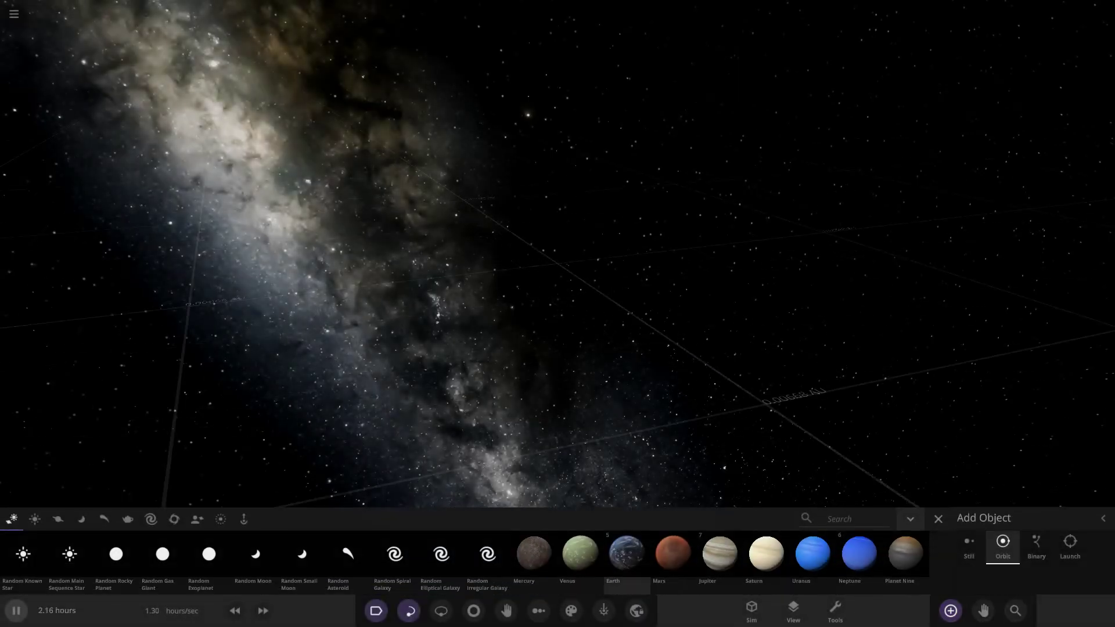
pyautogui.click(197, 515)
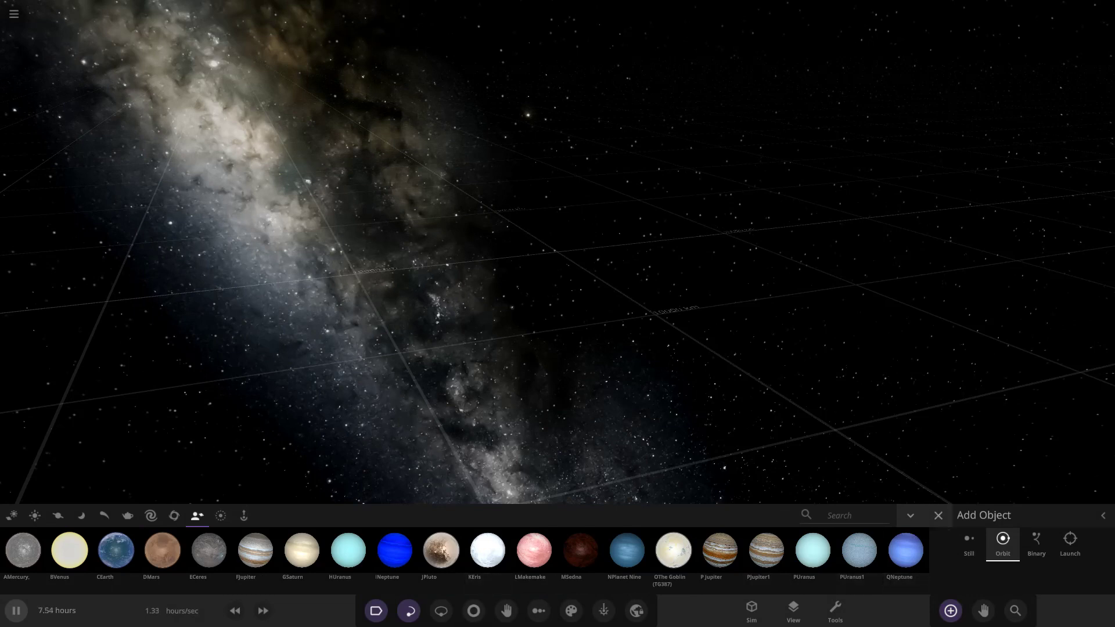
pyautogui.click(938, 515)
pyautogui.click(951, 610)
pyautogui.click(1103, 516)
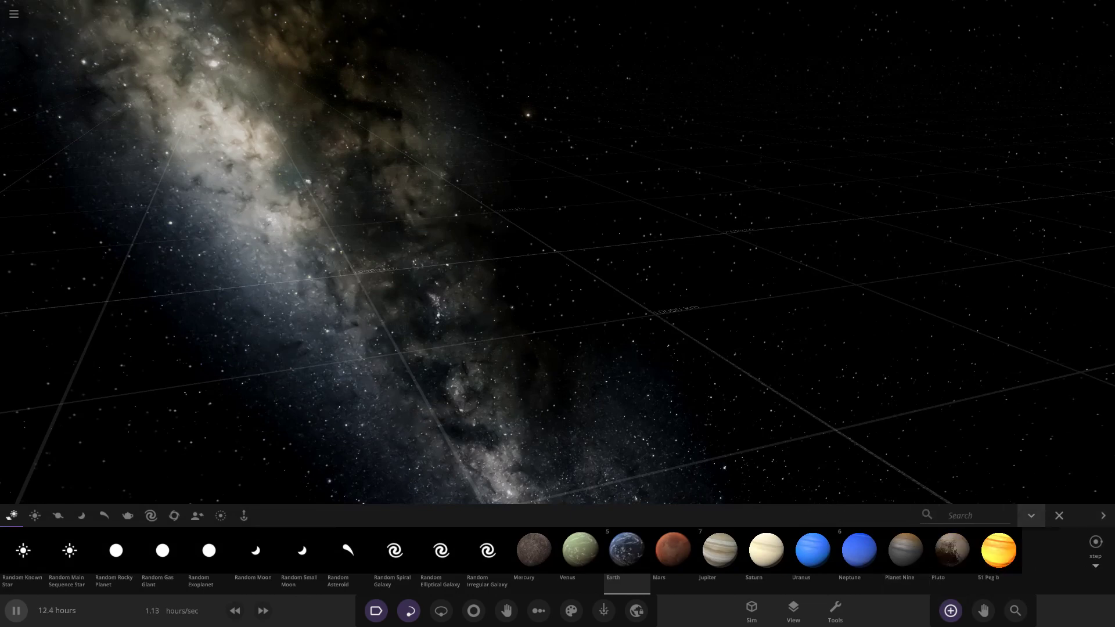
pyautogui.click(1031, 516)
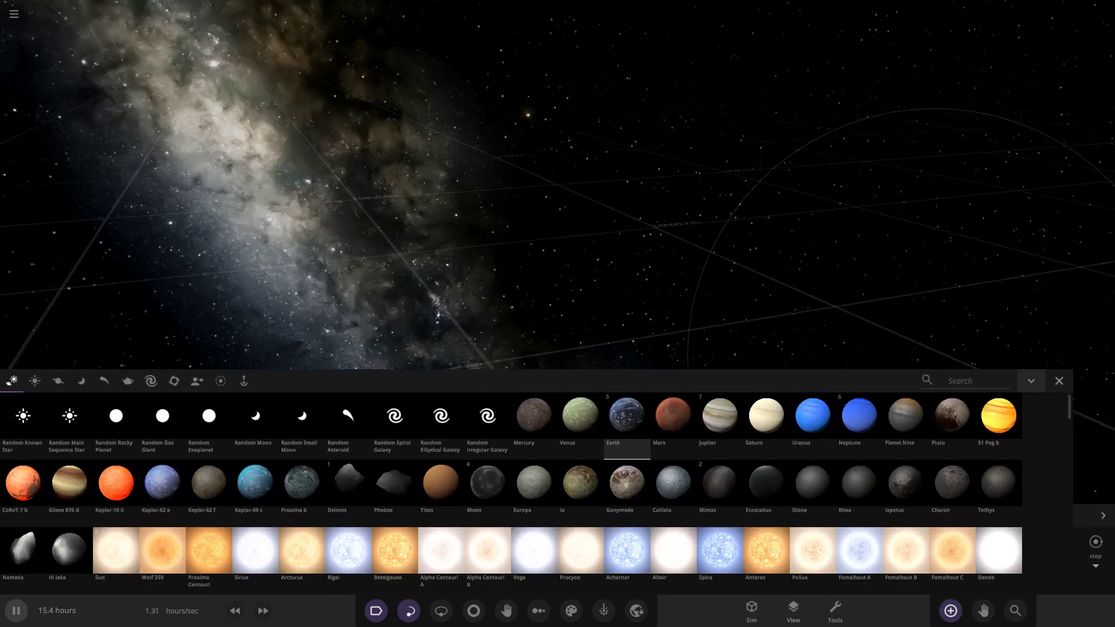
pyautogui.click(198, 381)
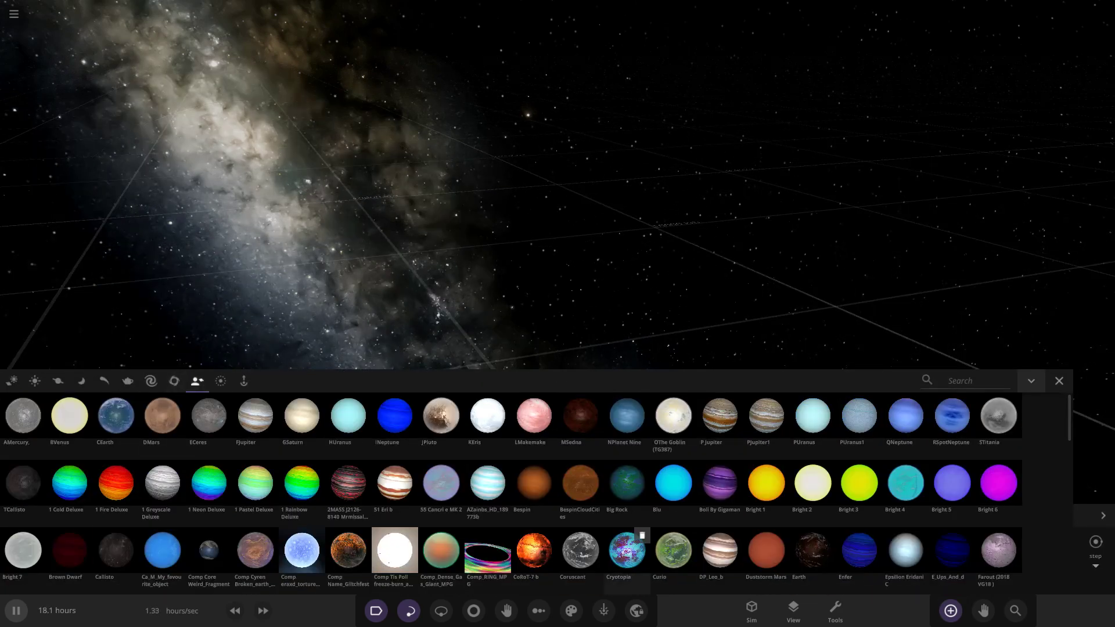
# - Add RSpotNeptune to the simulation, close the object library and focus on the planet
pyautogui.click(952, 420)
pyautogui.click(417, 190)
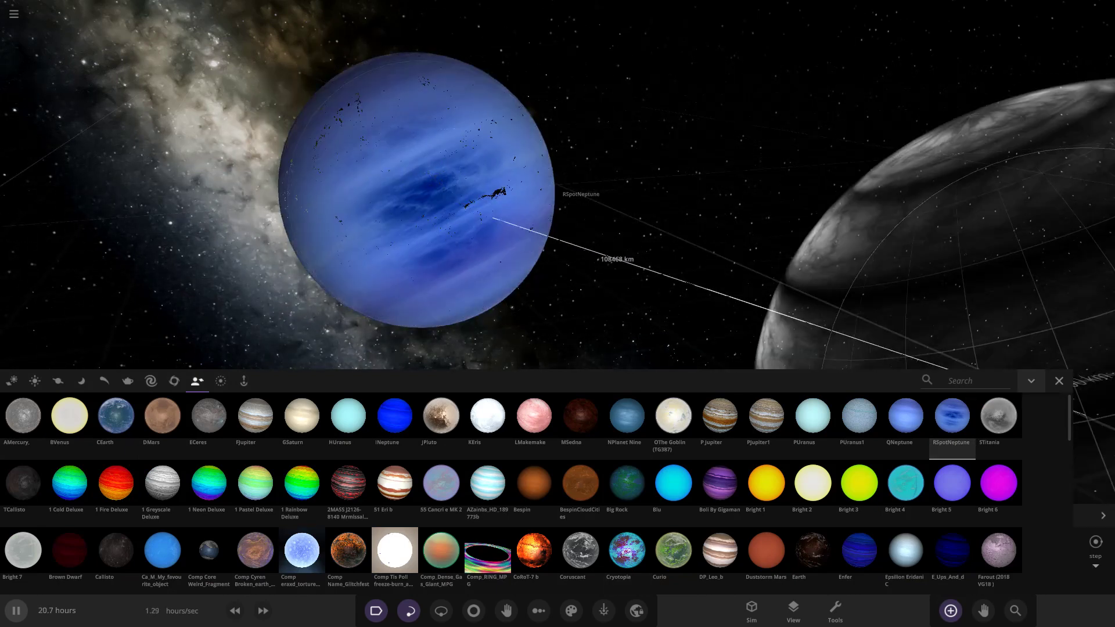
pyautogui.click(1059, 381)
pyautogui.doubleClick(465, 293)
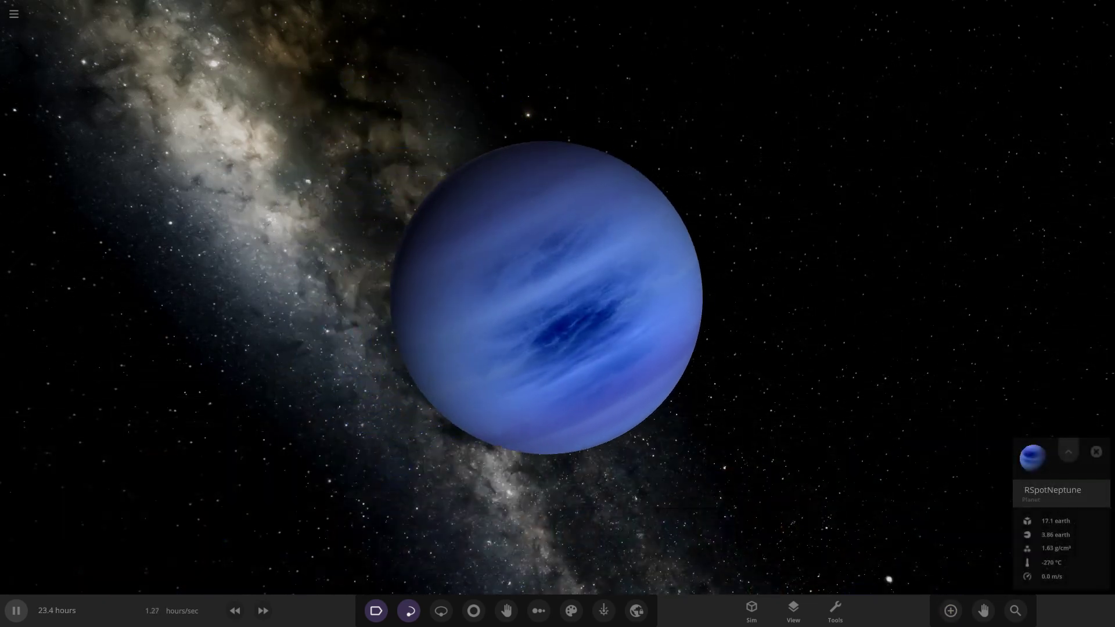
# - Set RSpotNeptune's mass to 12.8 Jupiters in its Overview properties
pyautogui.click(1068, 452)
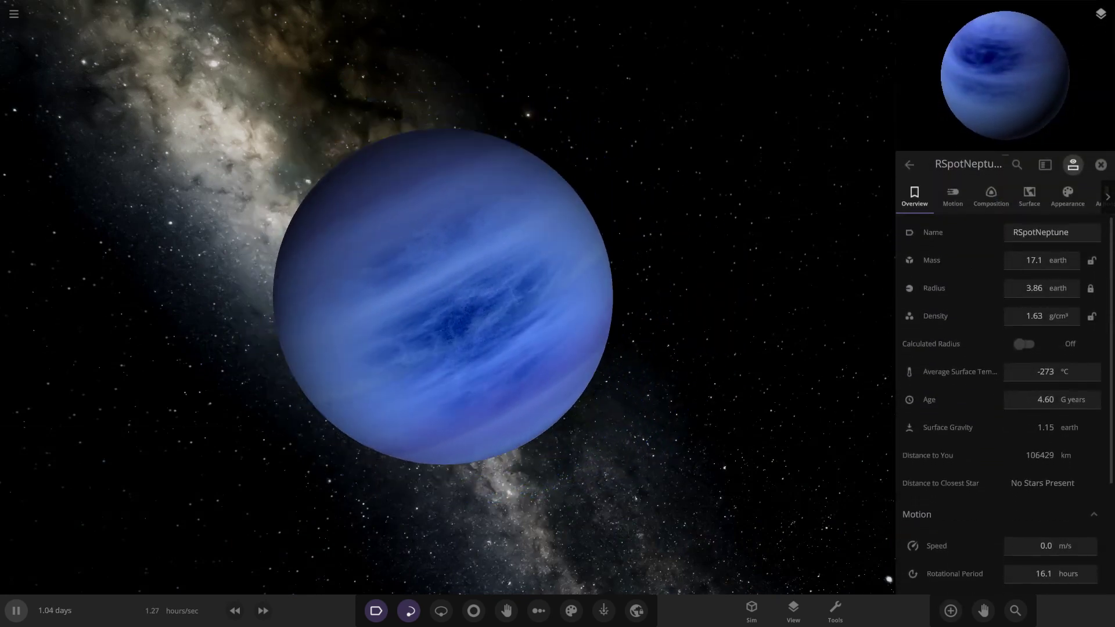
pyautogui.click(1066, 261)
pyautogui.click(1029, 237)
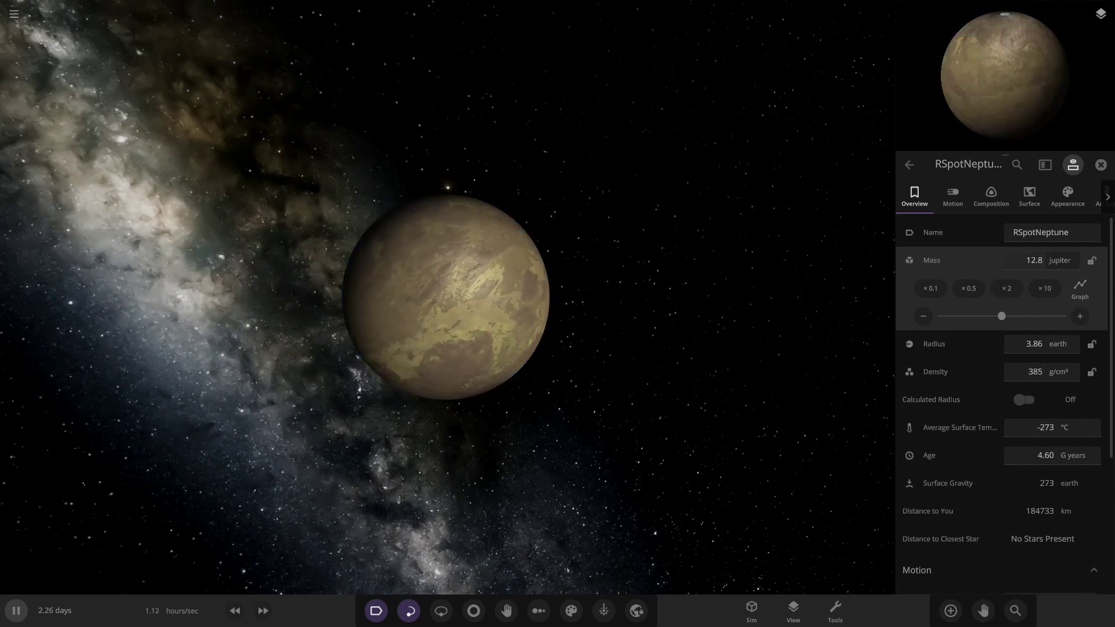
# - Set RSpotNeptune's material composition to 100% hydrogen
pyautogui.click(990, 196)
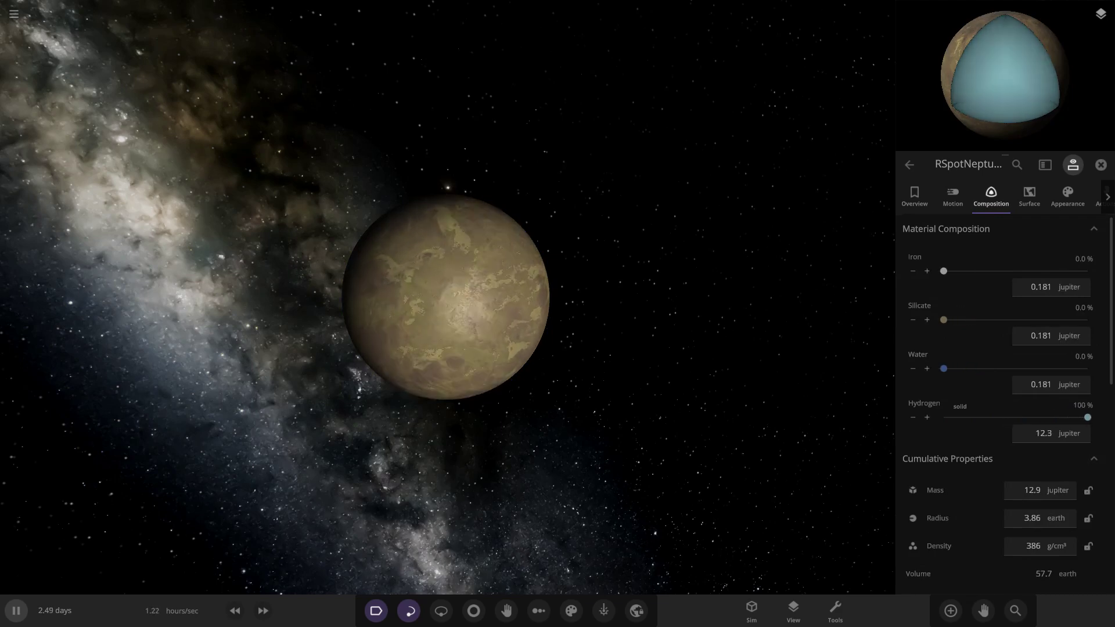
pyautogui.moveTo(1087, 418)
pyautogui.mouseDown()
pyautogui.moveTo(957, 418)
pyautogui.moveTo(1088, 417)
pyautogui.mouseUp()
pyautogui.scroll(5, 446, 297)
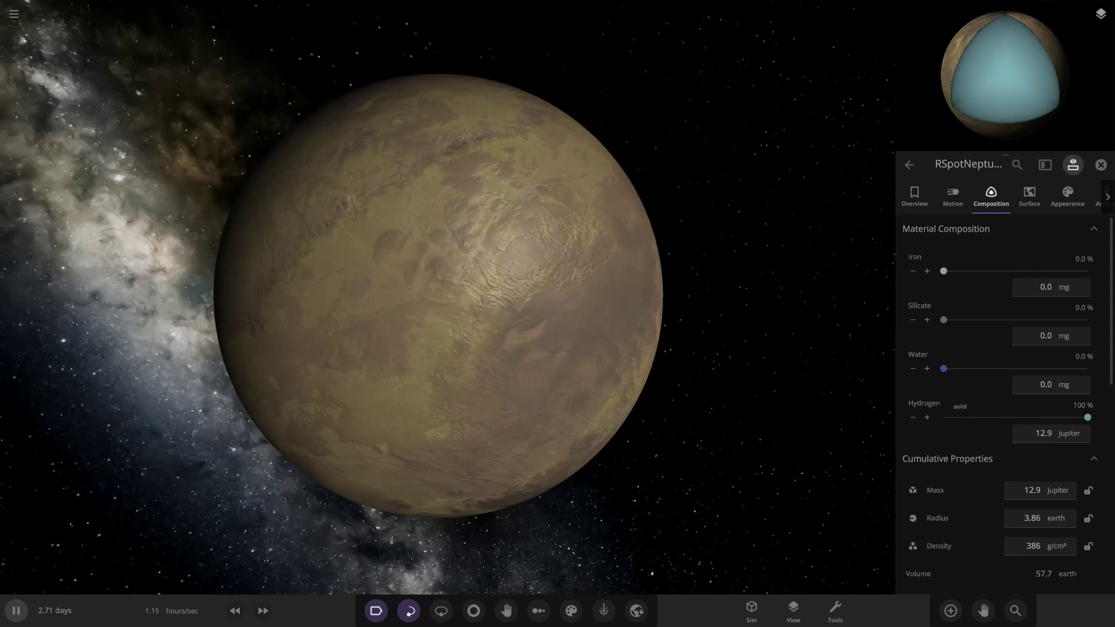
# - Double RSpotNeptune's mass in its Overview properties and inspect the planet
pyautogui.click(914, 196)
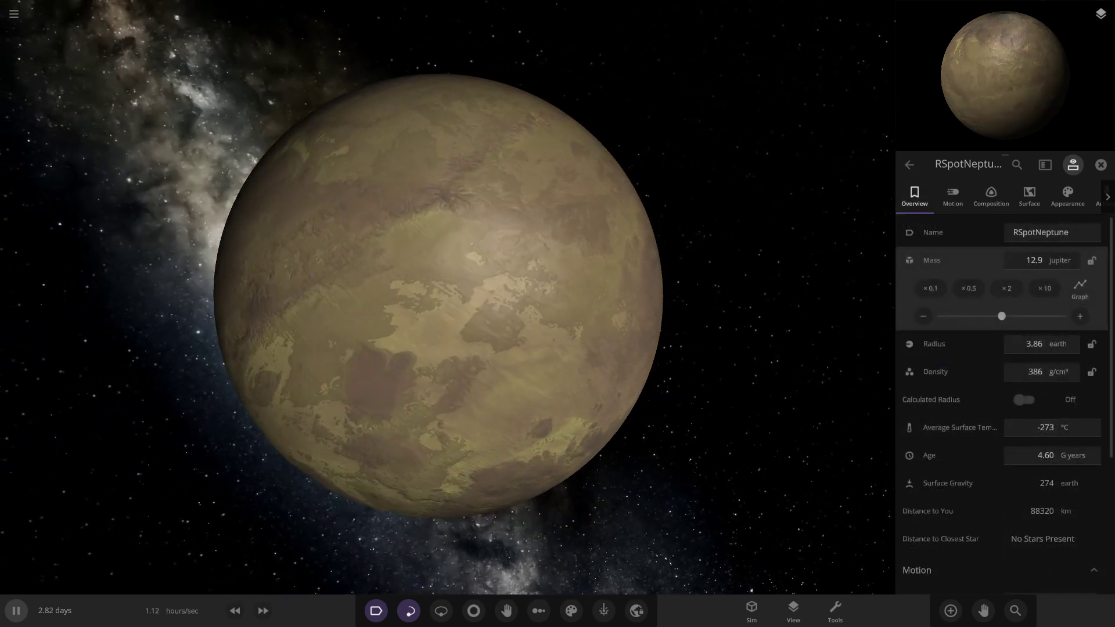
pyautogui.click(1006, 288)
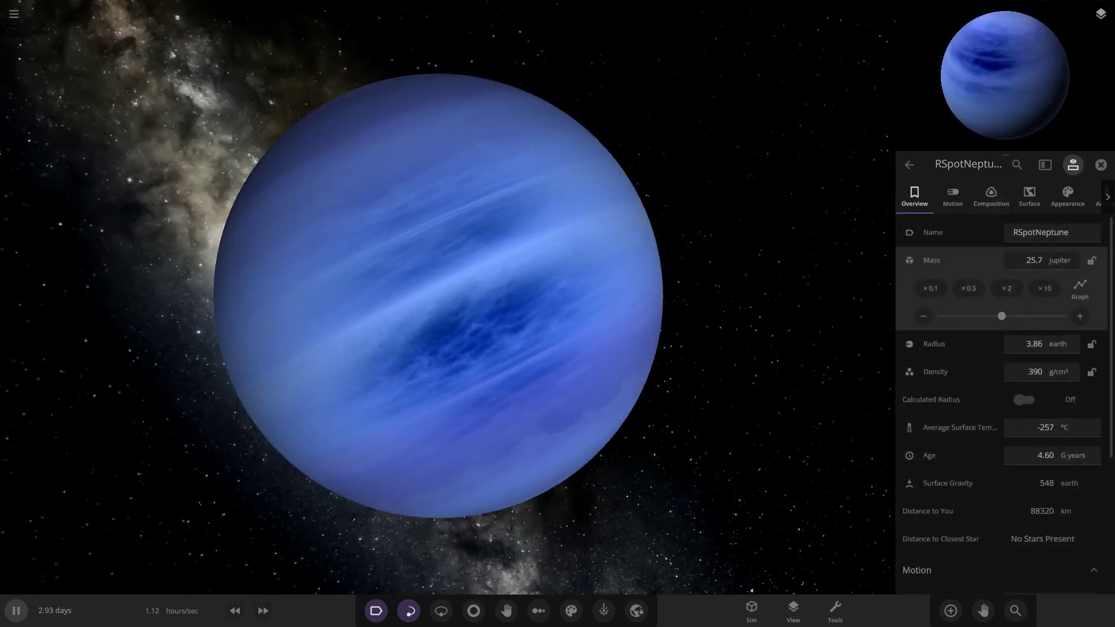
pyautogui.scroll(-4, 439, 296)
pyautogui.moveTo(439, 296); pyautogui.dragTo(499, 298, button='right')
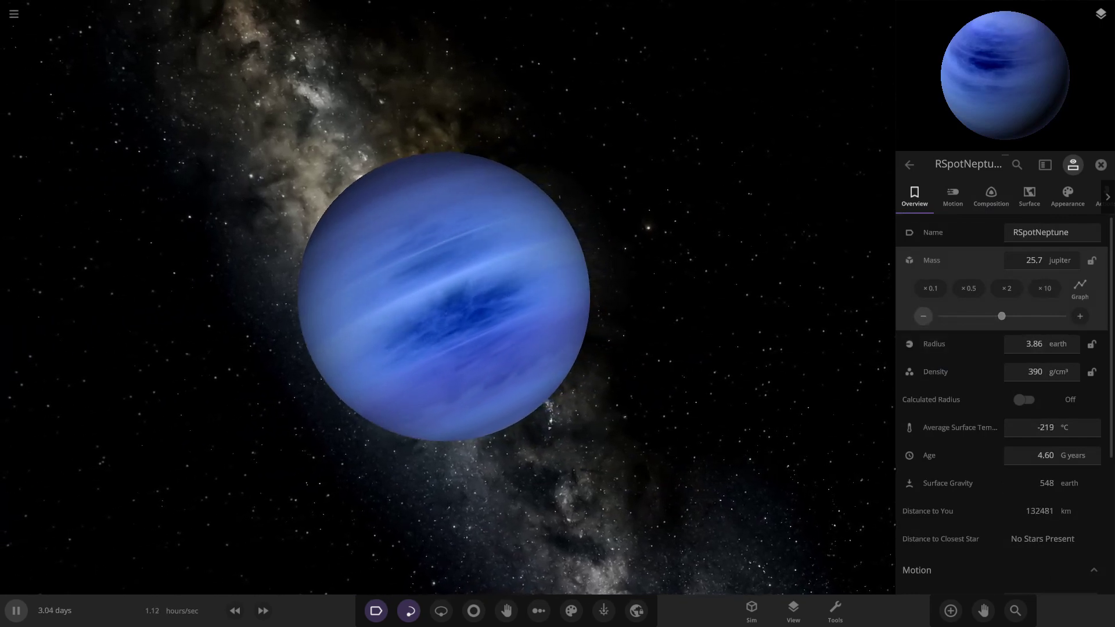
# - Set RSpotNeptune's mass to 12.5 Jupiters, raise it in small increments to 13.2 Jupiters and pause the simulation
pyautogui.click(1034, 261)
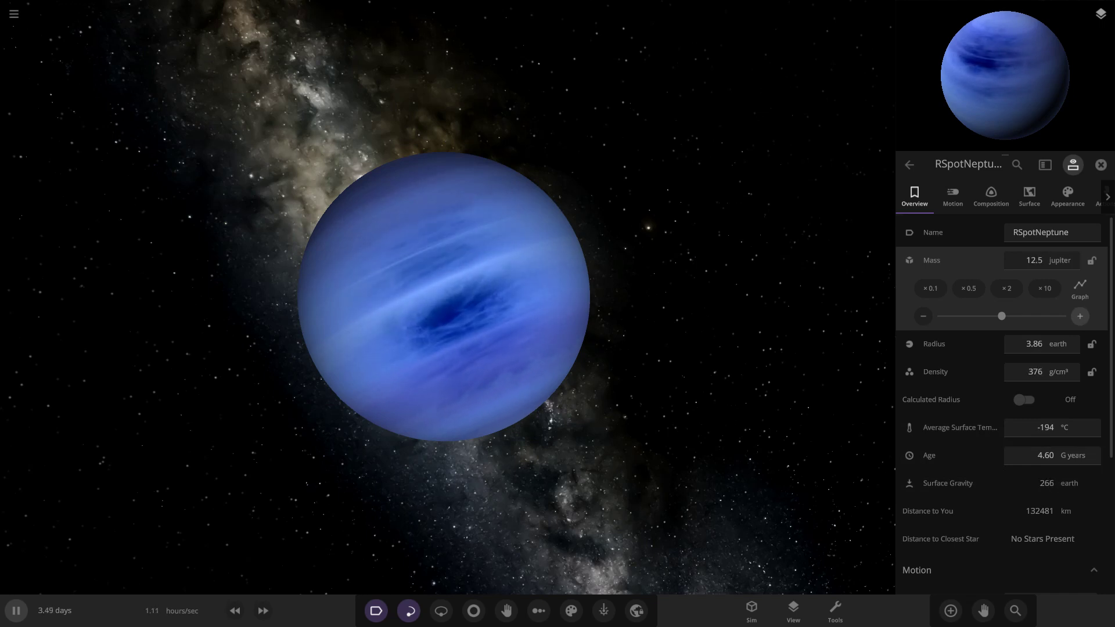
pyautogui.click(1079, 316)
pyautogui.click(1079, 316)
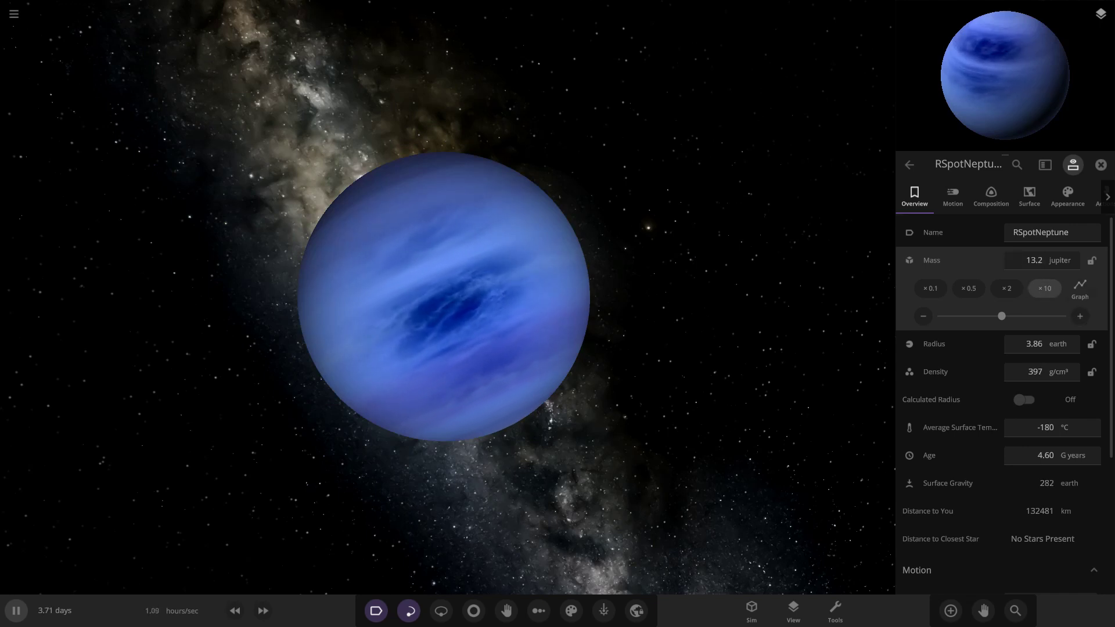
pyautogui.press('space')
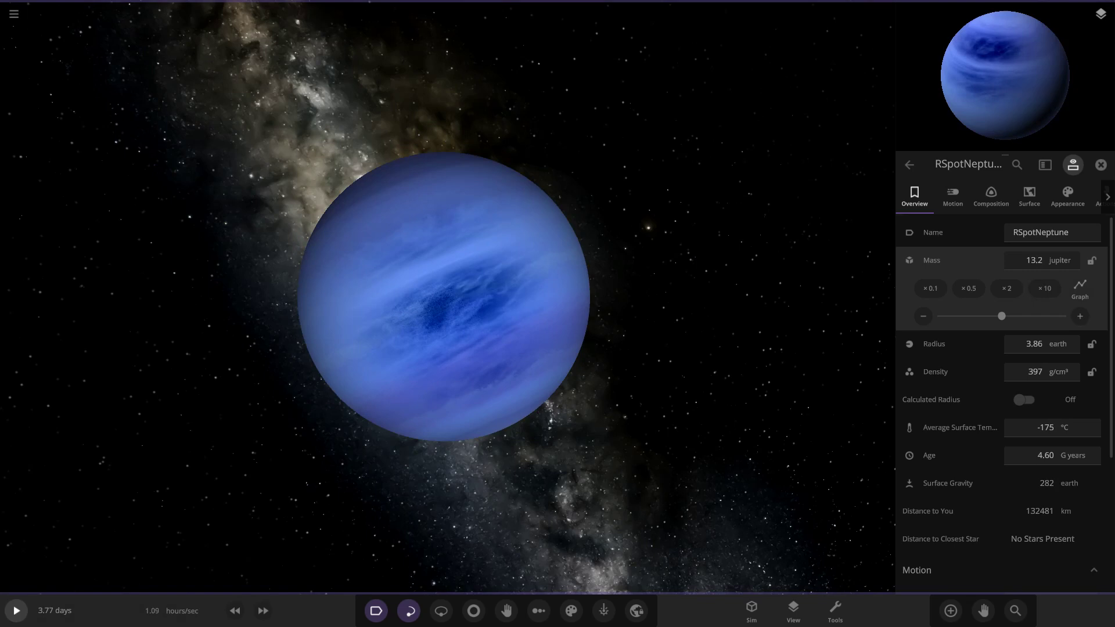
# - Search the custom objects for "bi" and place Big Rock near RSpotNeptune
pyautogui.click(950, 610)
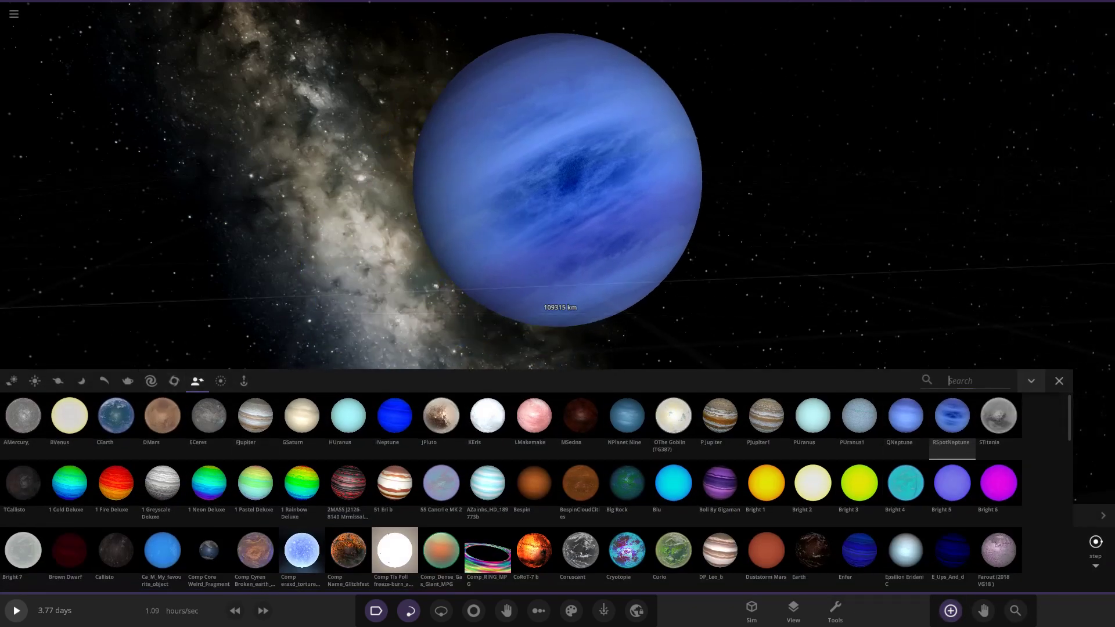
pyautogui.write('bl')
pyautogui.click(24, 416)
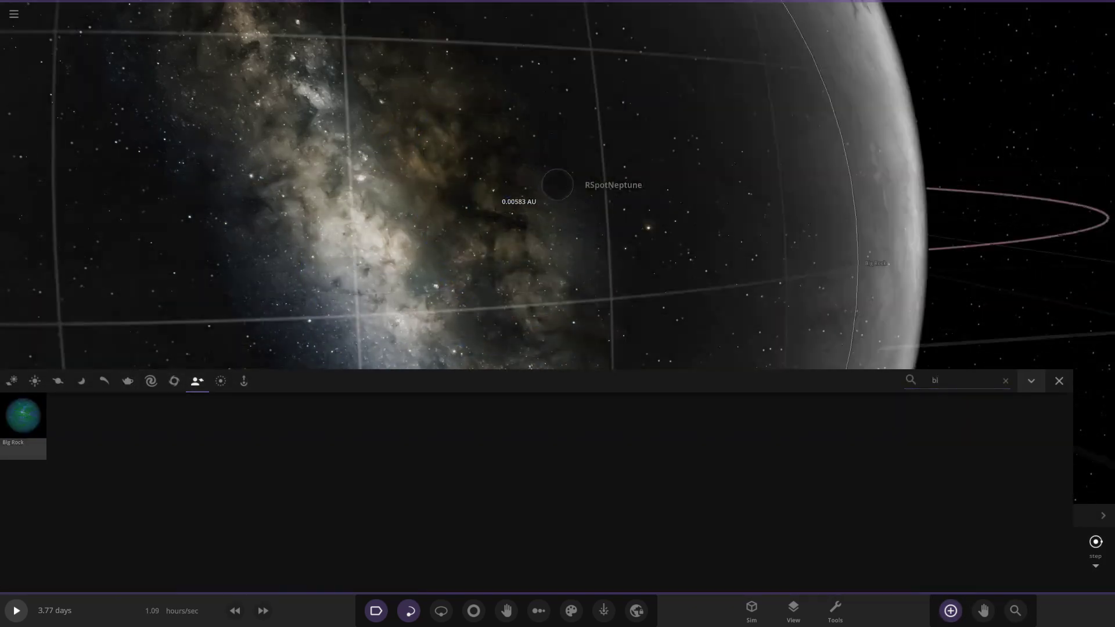
pyautogui.click(284, 180)
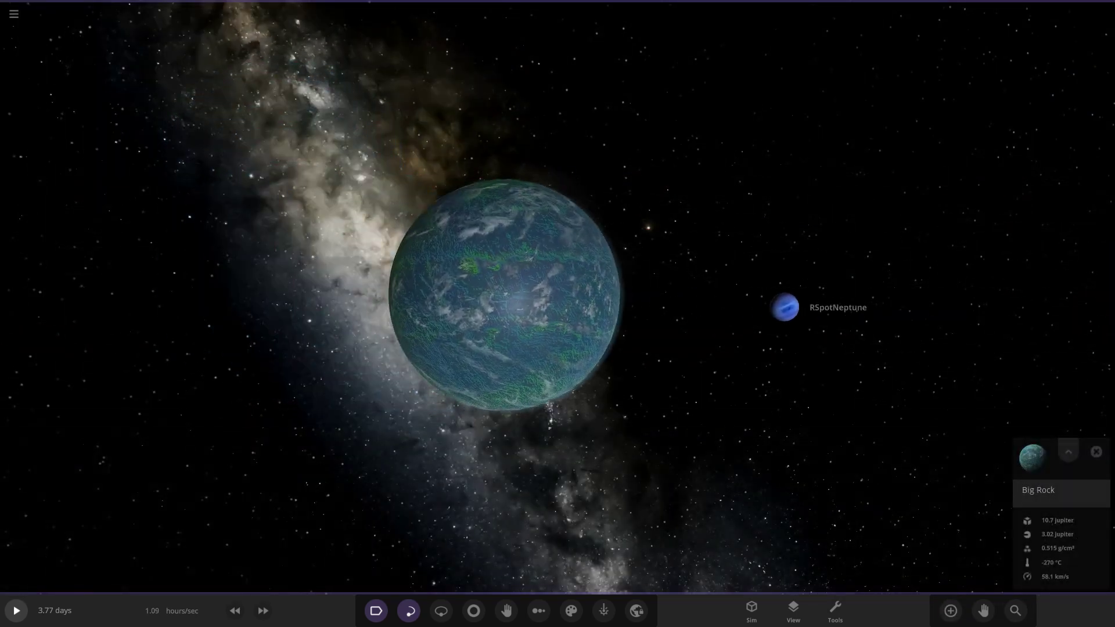
# - Set Big Rock's mass to 13.0 Jupiters in its Overview properties
pyautogui.click(1068, 452)
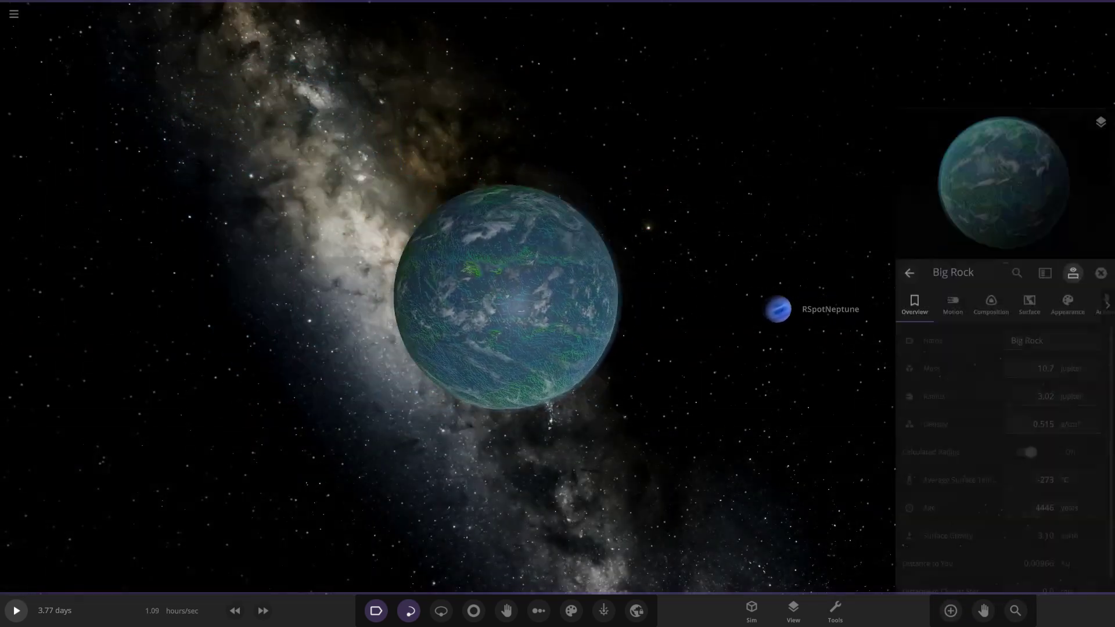
pyautogui.click(1036, 260)
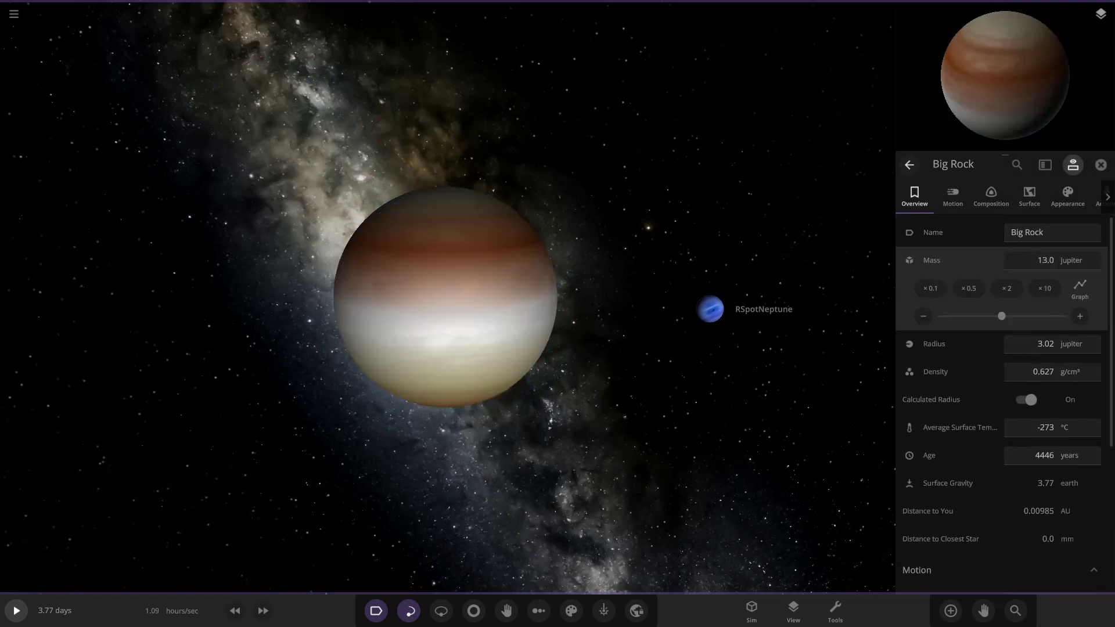
# - Inspect Big Rock up close, delete it, and open RSpotNeptune's full properties
pyautogui.scroll(5, 446, 298)
pyautogui.scroll(-5, 445, 297)
pyautogui.scroll(2, 446, 297)
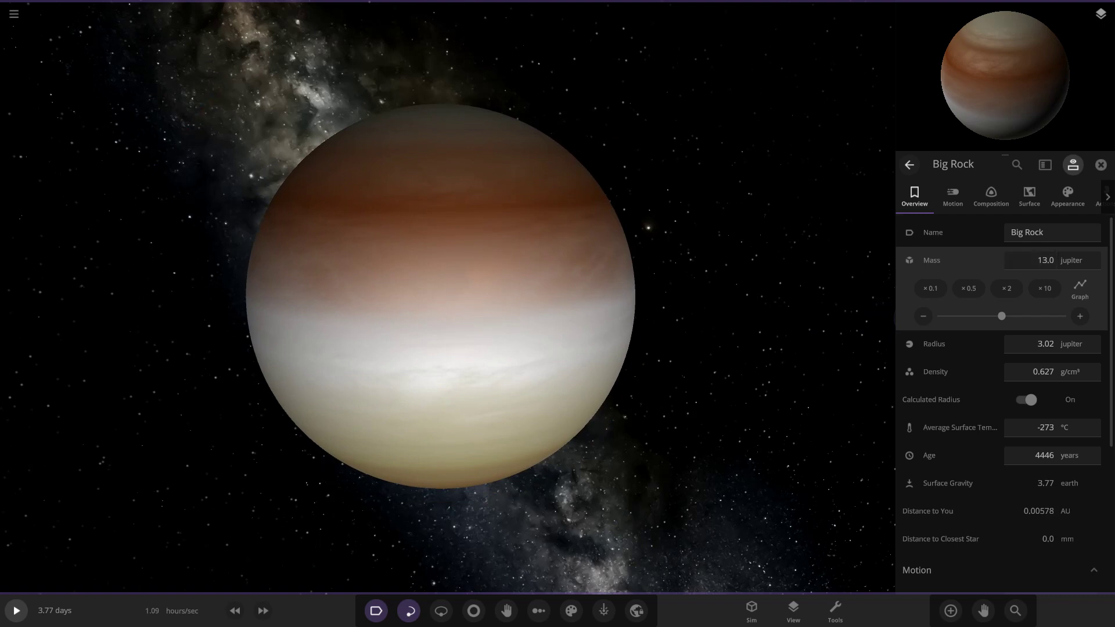
pyautogui.press('Delete')
pyautogui.doubleClick(921, 319)
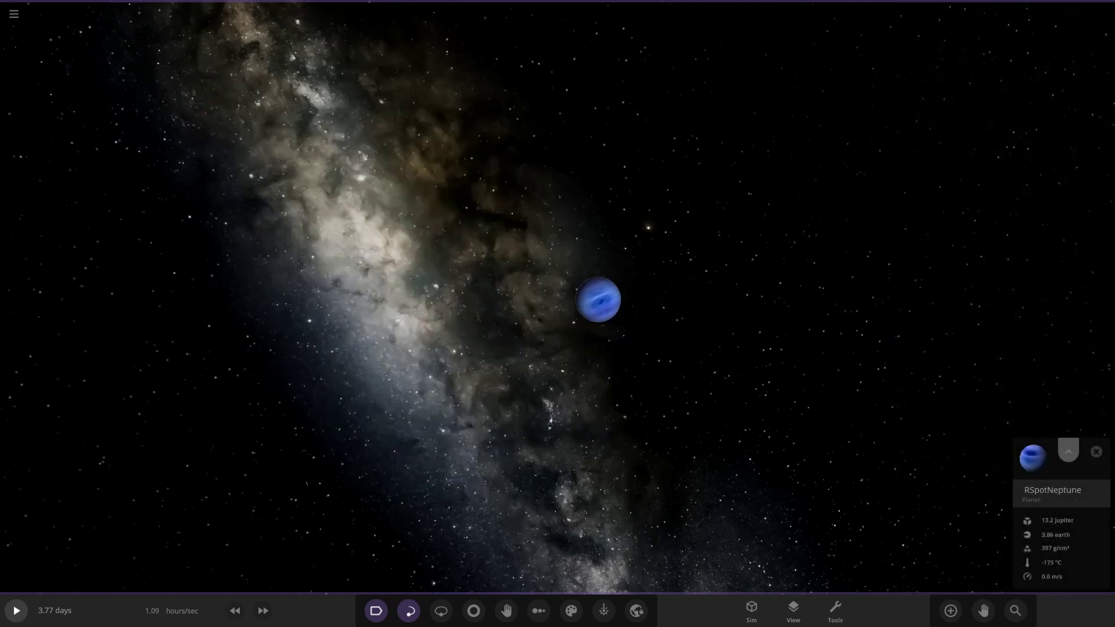
pyautogui.click(1068, 451)
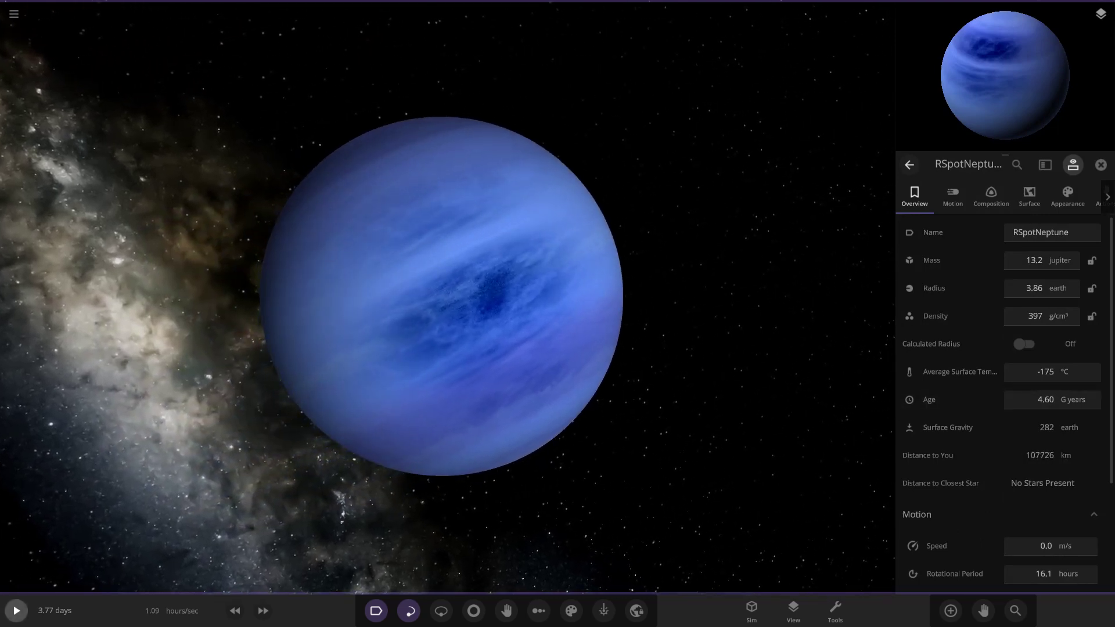
# - Resume the simulation, set RSpotNeptune's mass to 13.4 Jupiters and raise it in small increments to 13.9 Jupiters
pyautogui.press('space')
pyautogui.click(1032, 260)
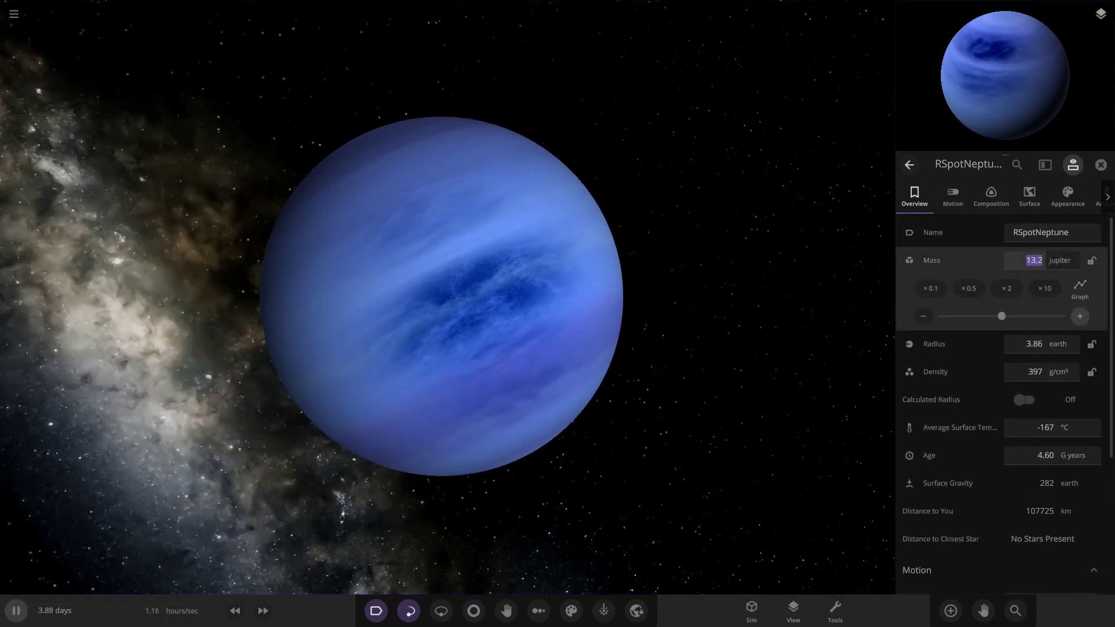
pyautogui.write('13.4')
pyautogui.press('Return')
pyautogui.click(1079, 317)
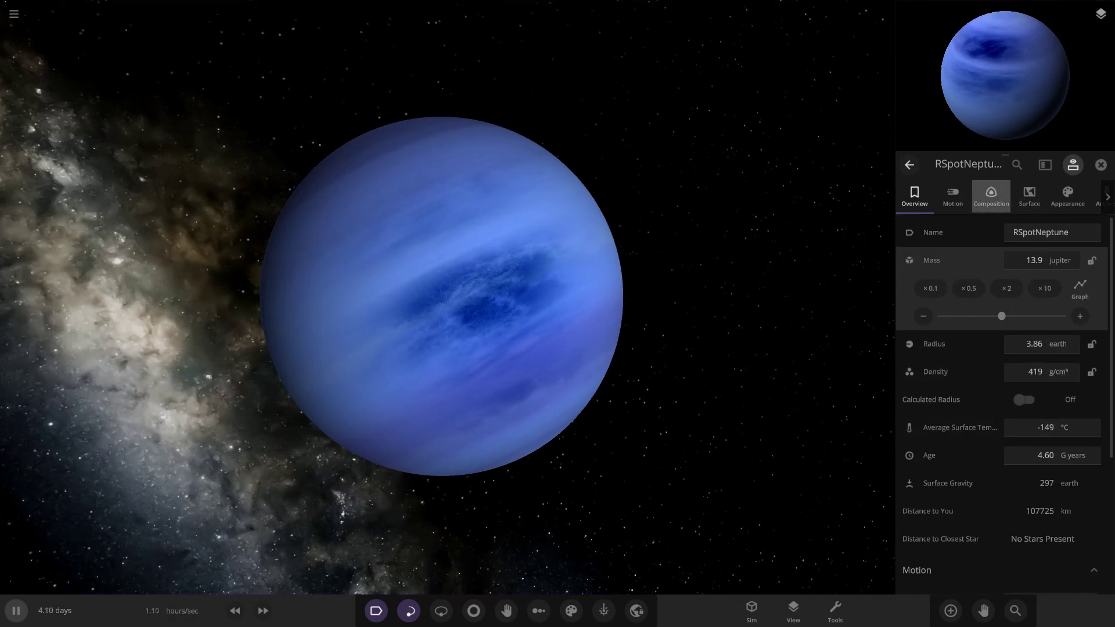
# - Examine the sources of RSpotNeptune's energy absorption, including fusion power, in its Surface energy flow properties
pyautogui.click(1029, 196)
pyautogui.scroll(-3, 1001, 359)
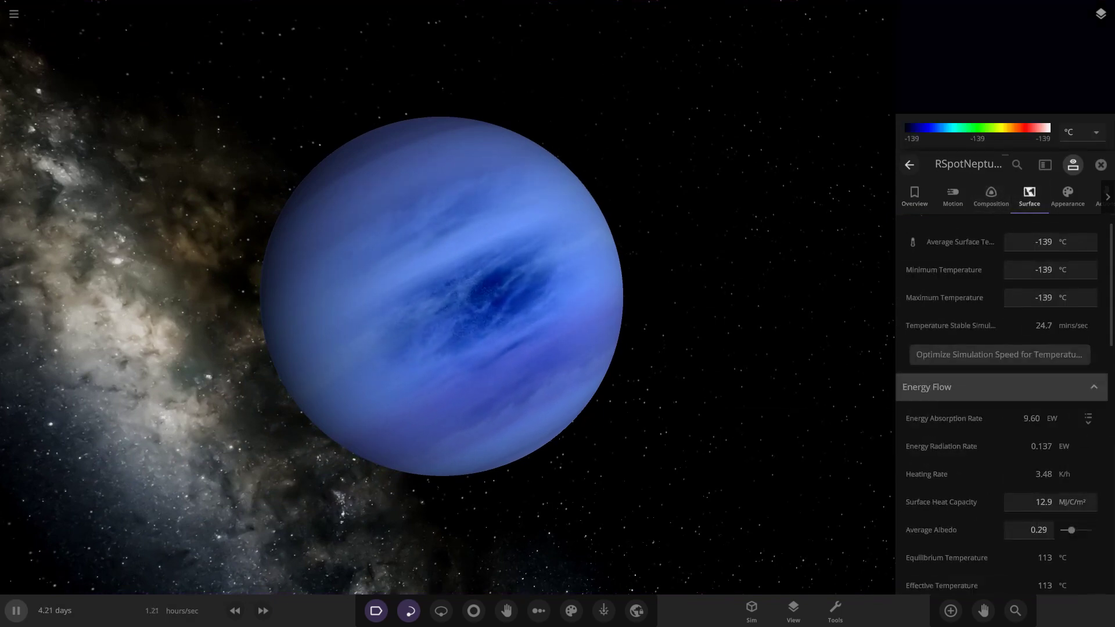
pyautogui.scroll(-3, 1001, 358)
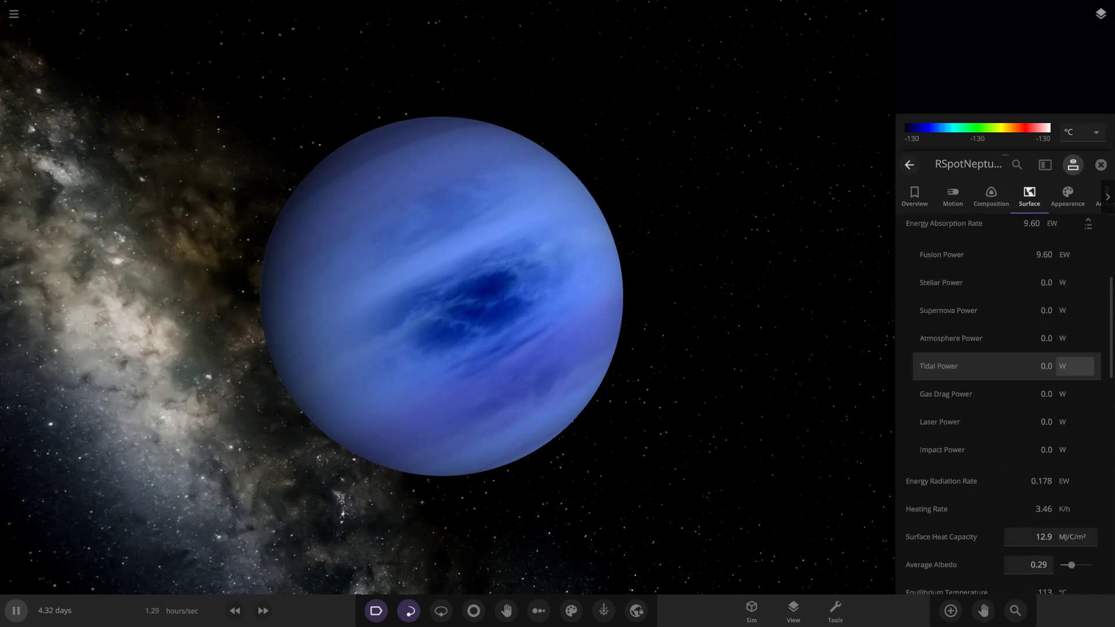
pyautogui.moveTo(958, 255)
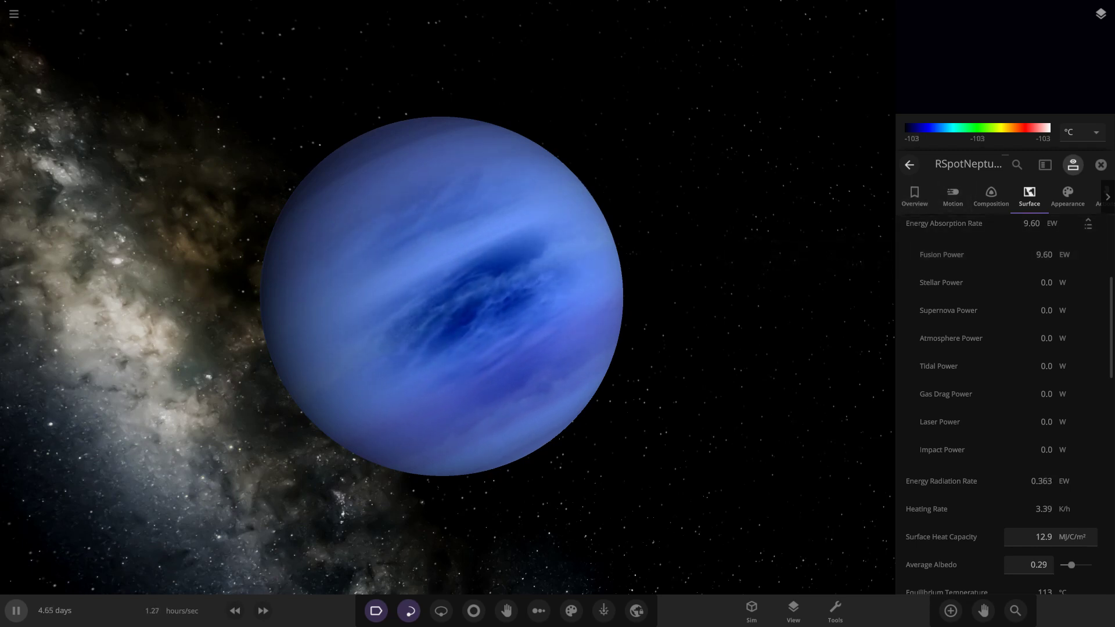
# - Raise RSpotNeptune's mass to 21.7 Jupiters, recheck its fusion power and return to its Overview properties
pyautogui.click(914, 196)
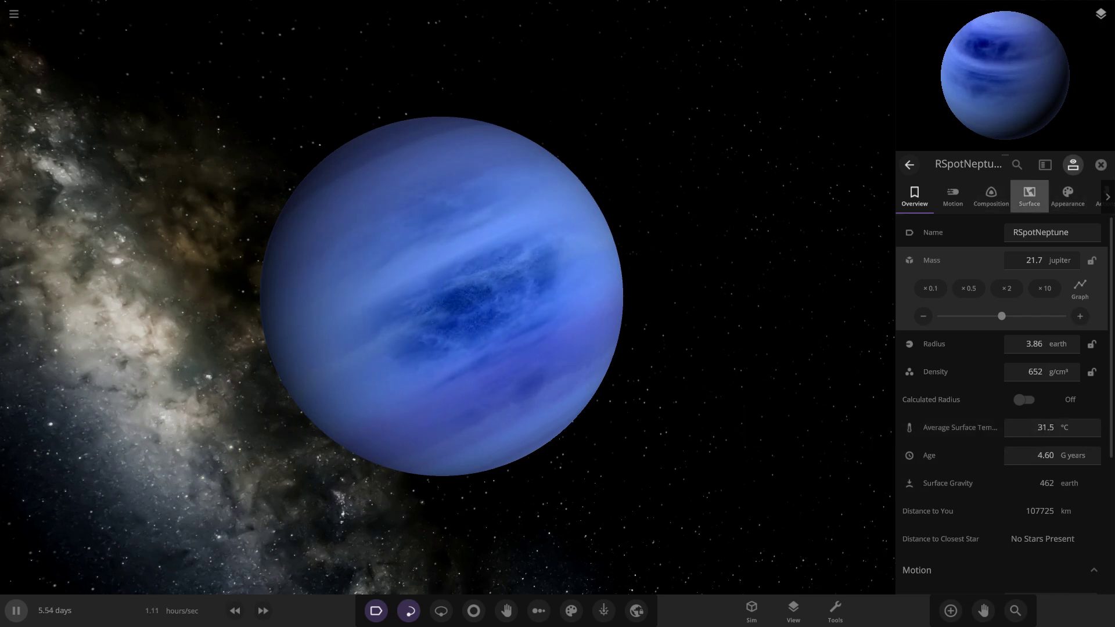
pyautogui.click(1029, 196)
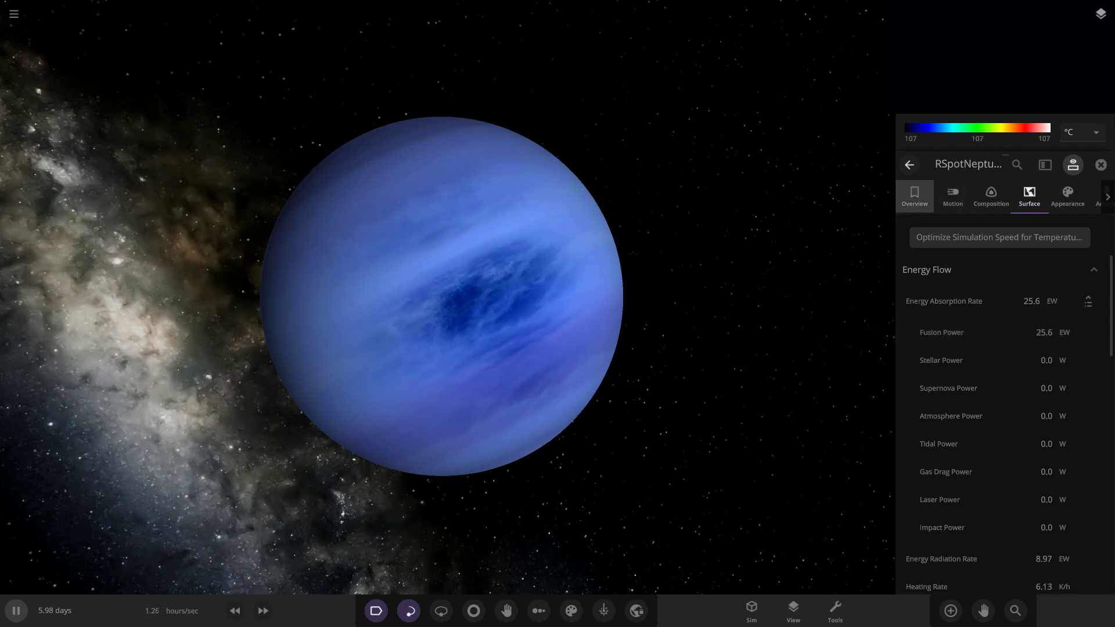
pyautogui.click(914, 196)
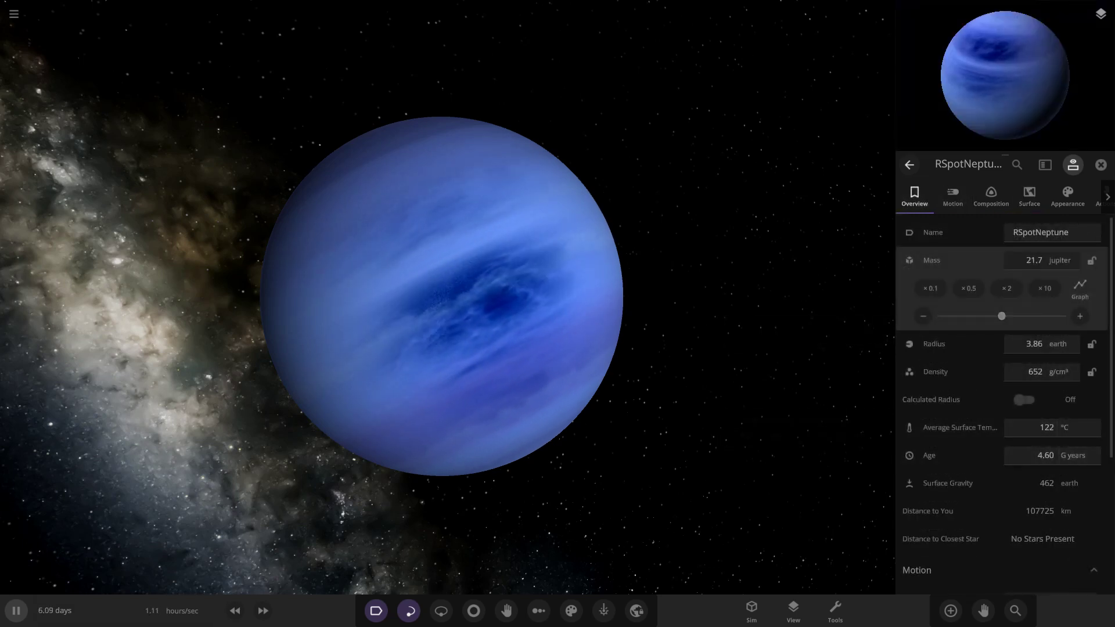
# - Speed up the simulation to warm RSpotNeptune faster, settling the rate at about 19 hours per second
pyautogui.click(263, 611)
pyautogui.click(263, 610)
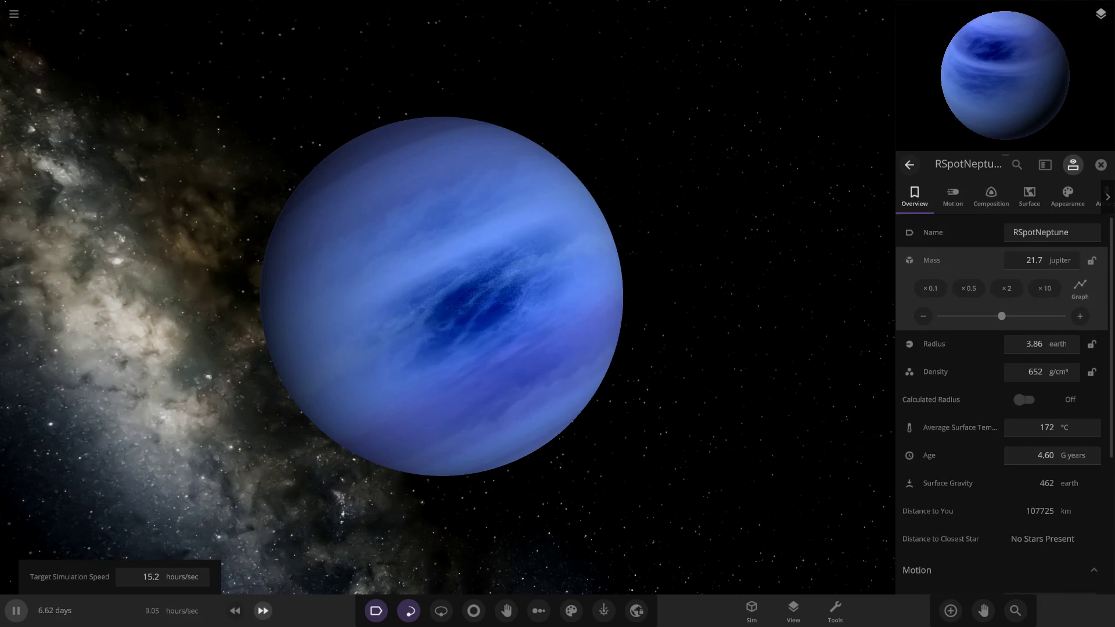
pyautogui.click(263, 611)
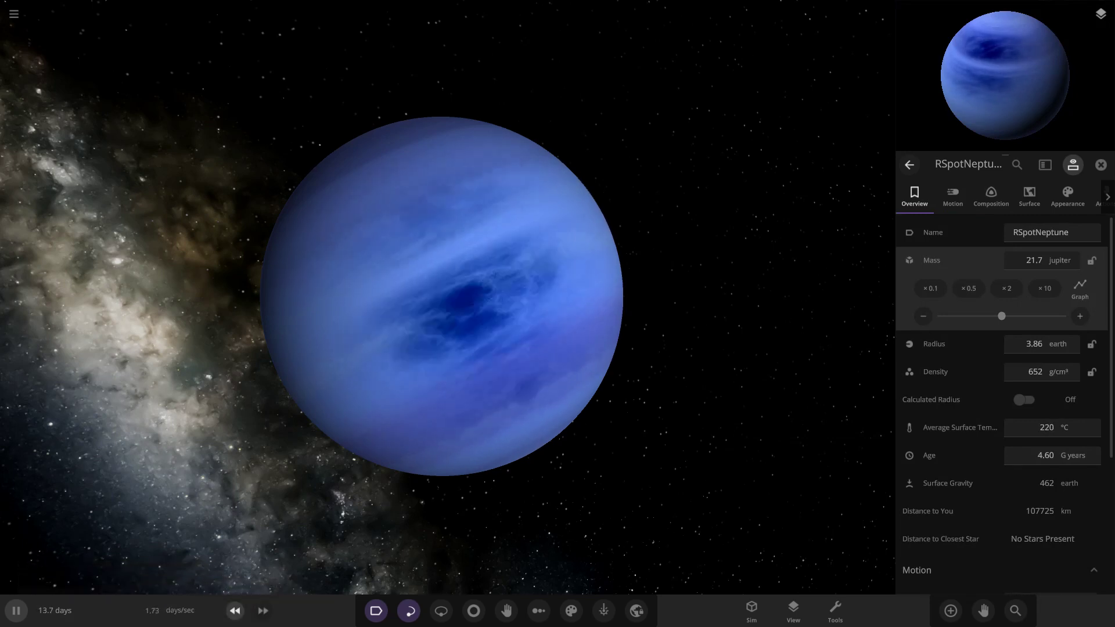
pyautogui.click(234, 610)
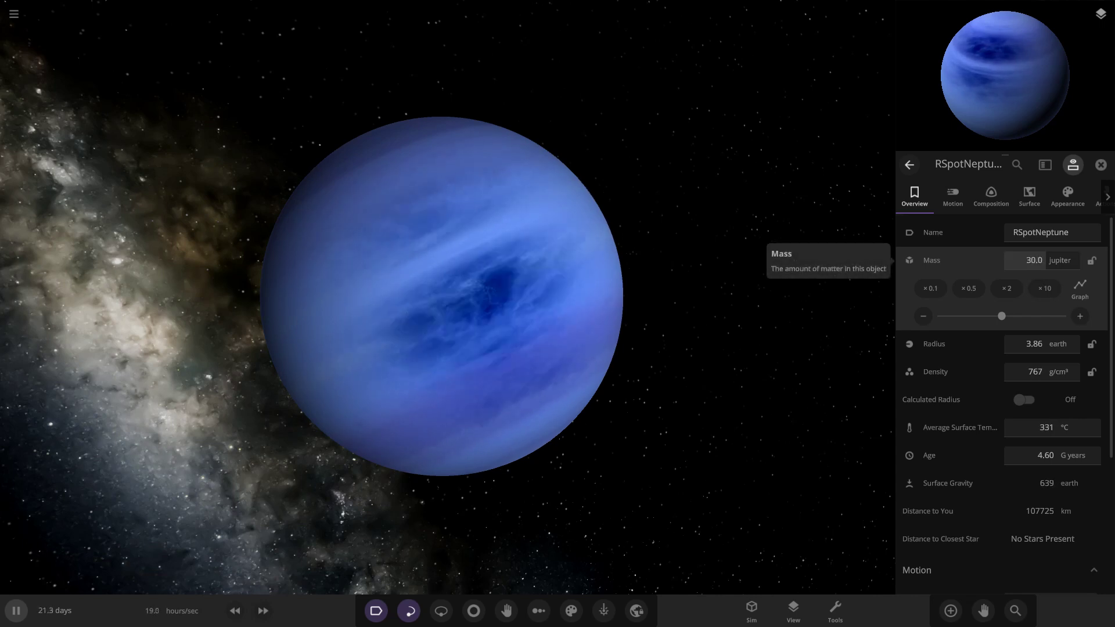
# - Raise RSpotNeptune's mass to 40 Jupiters and then to 50 Jupiters
pyautogui.click(1033, 260)
pyautogui.write('4')
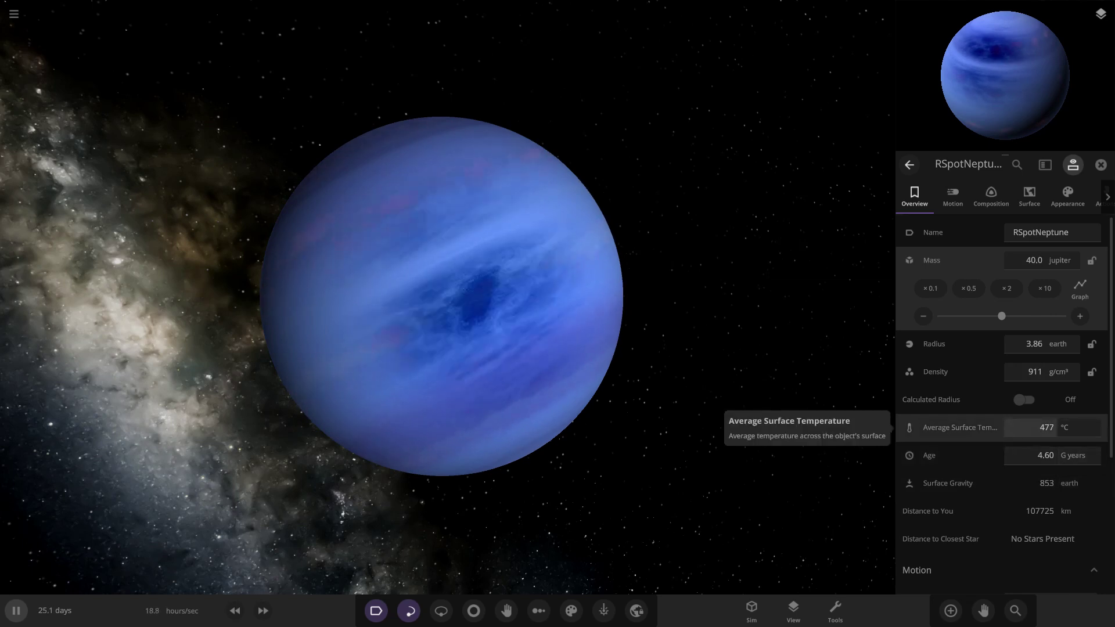
pyautogui.click(1033, 260)
pyautogui.write('50')
pyautogui.press('Return')
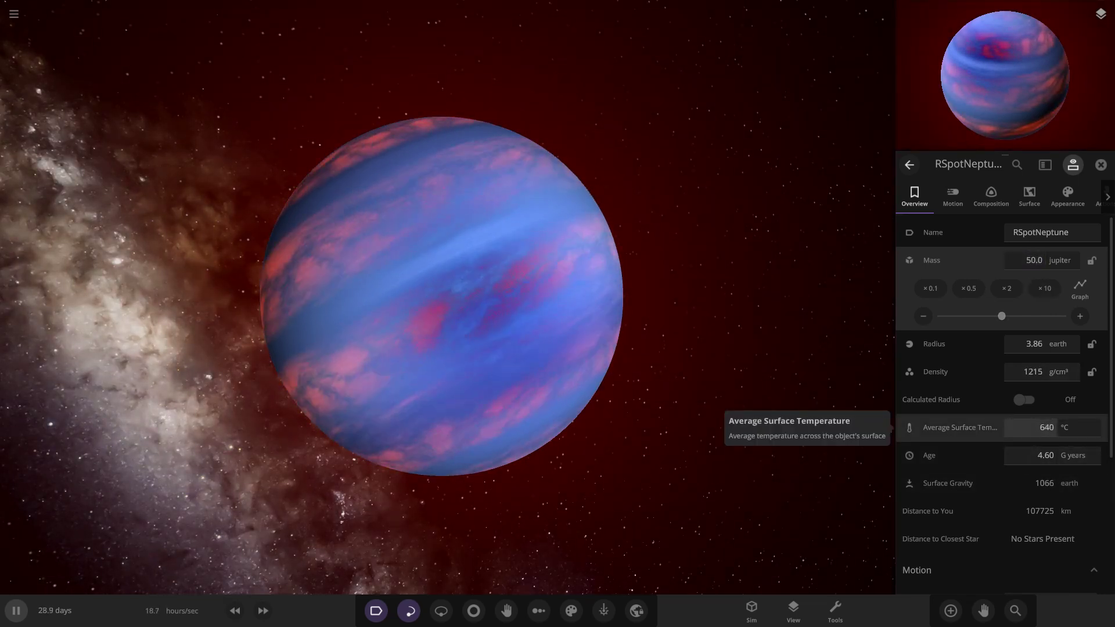
# - Slow the simulation to 6.75 hours per second, pause it to inspect RSpotNeptune's surface up close, and resume it
pyautogui.moveTo(667, 360); pyautogui.dragTo(777, 284, button='right')
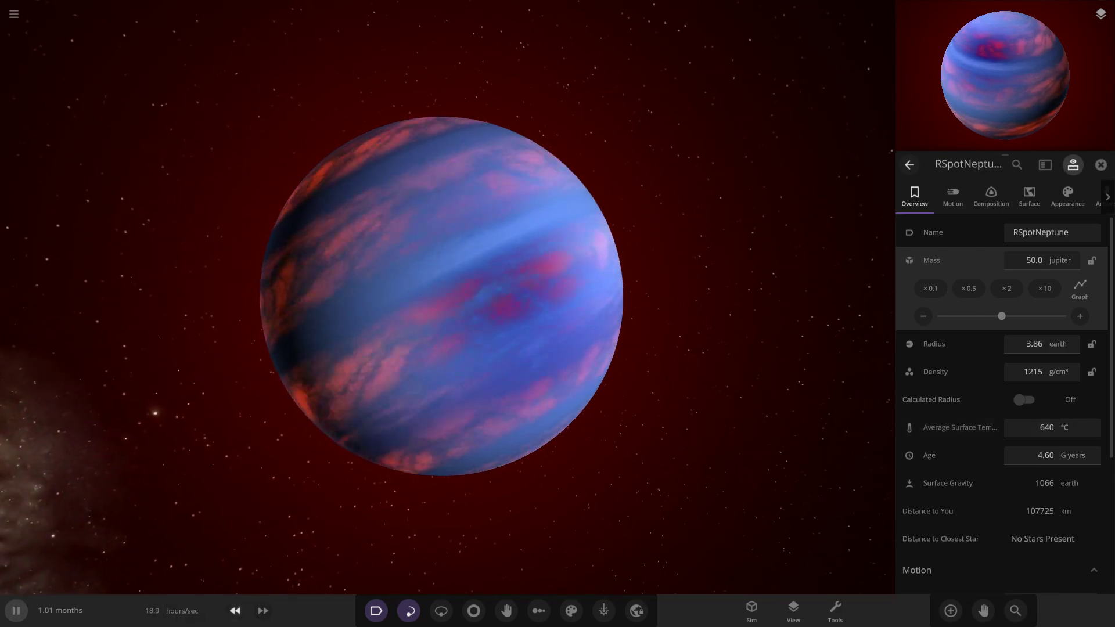
pyautogui.click(234, 610)
pyautogui.press('space')
pyautogui.scroll(4, 441, 297)
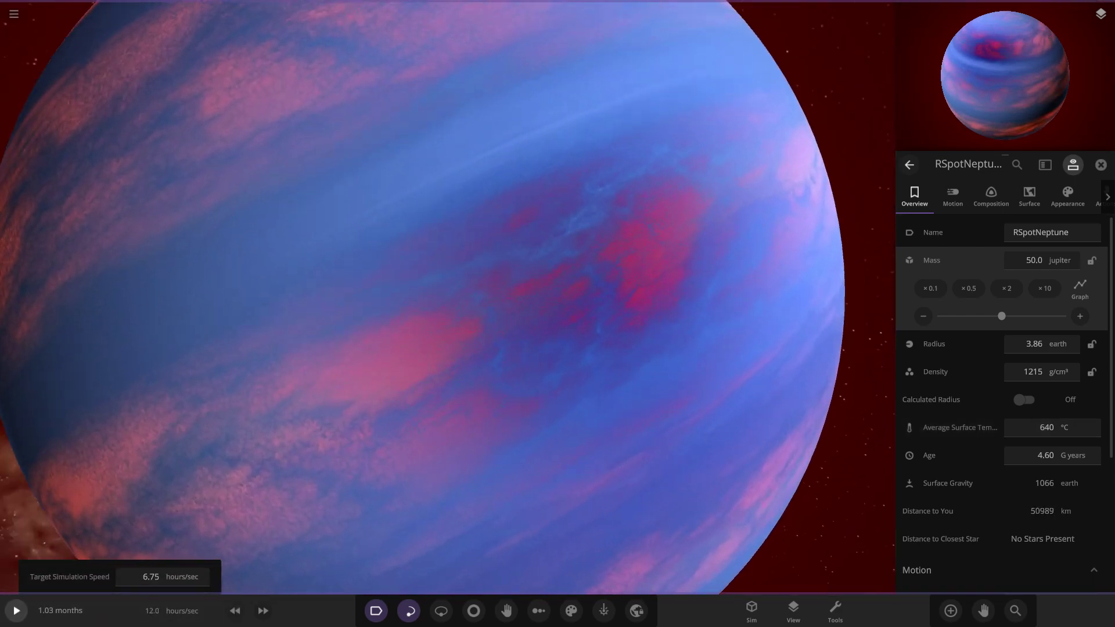
pyautogui.scroll(-3, 441, 296)
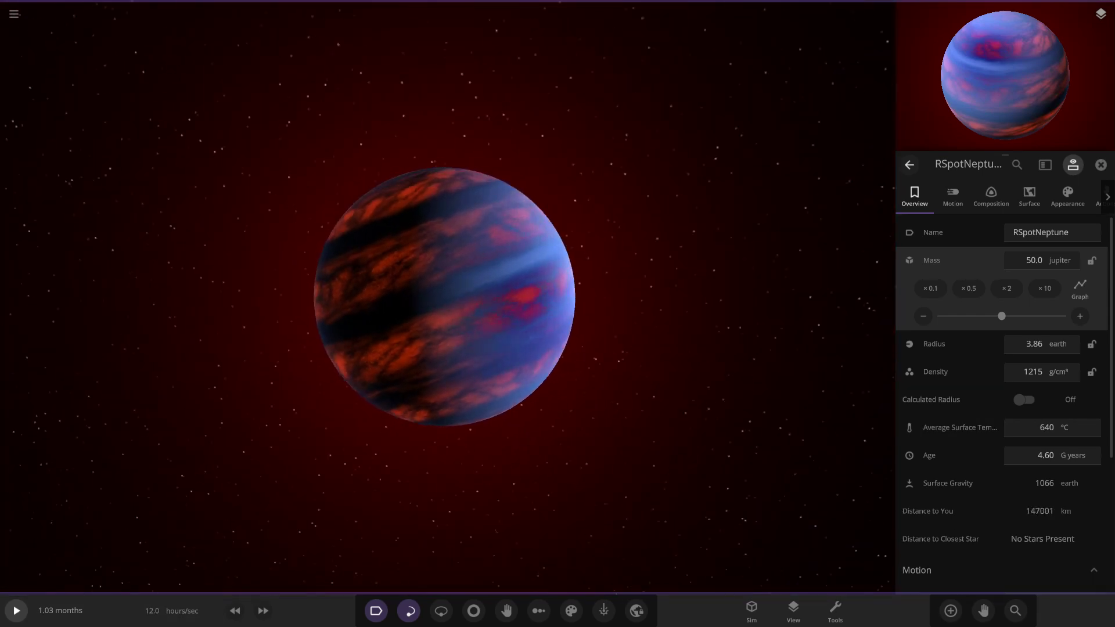
pyautogui.press('space')
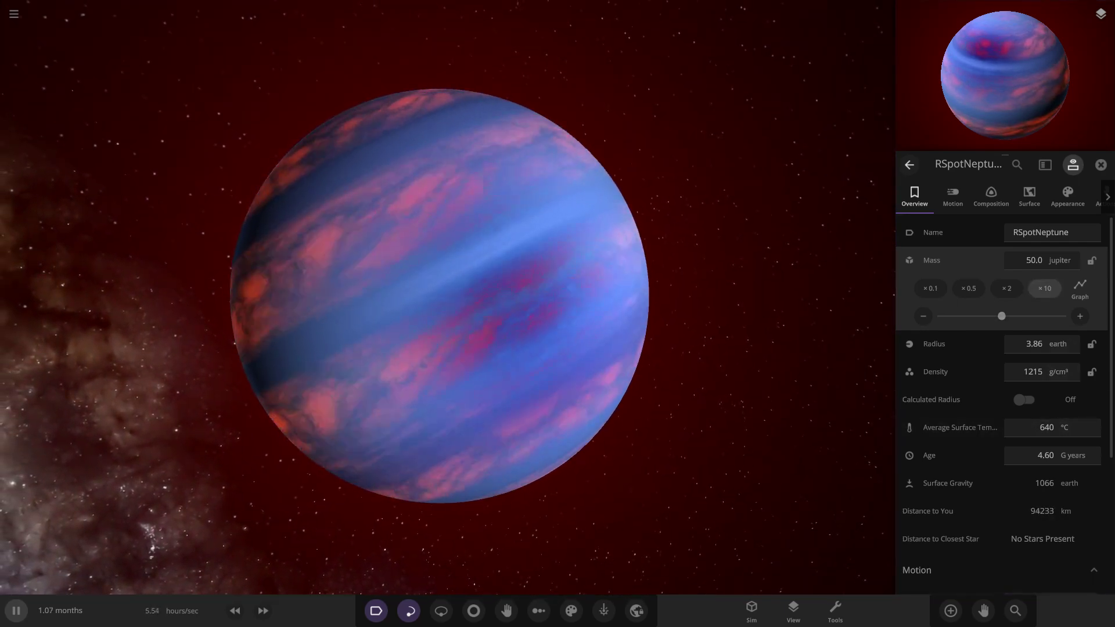
# - Raise RSpotNeptune's mass to 60 Jupiters and then to 70 Jupiters
pyautogui.click(1034, 260)
pyautogui.write('60')
pyautogui.press('Return')
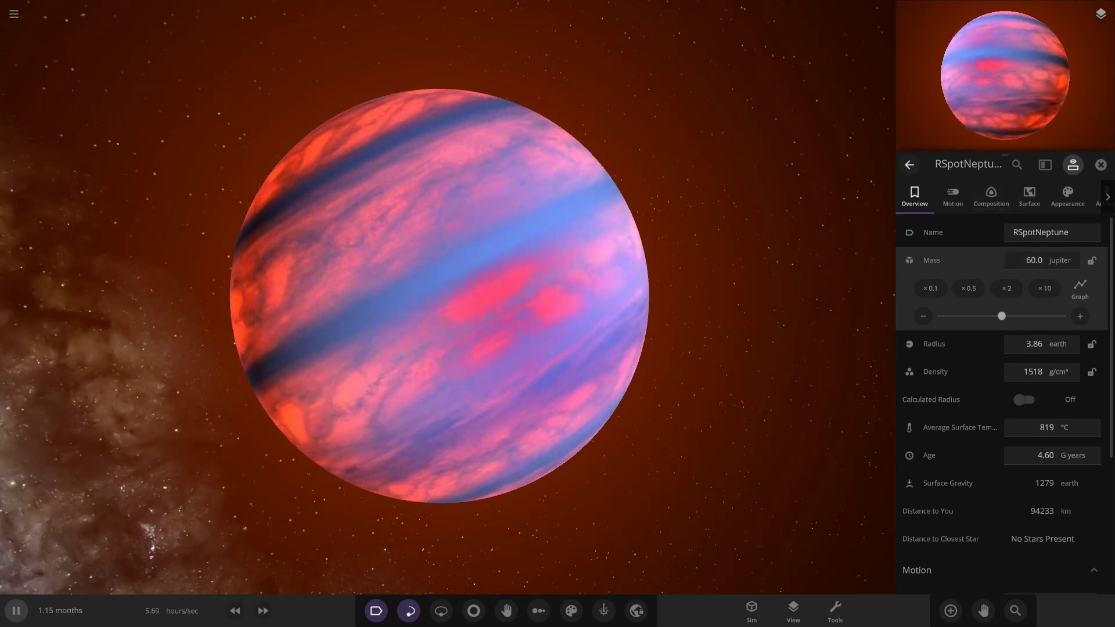
pyautogui.write('0')
pyautogui.press('Return')
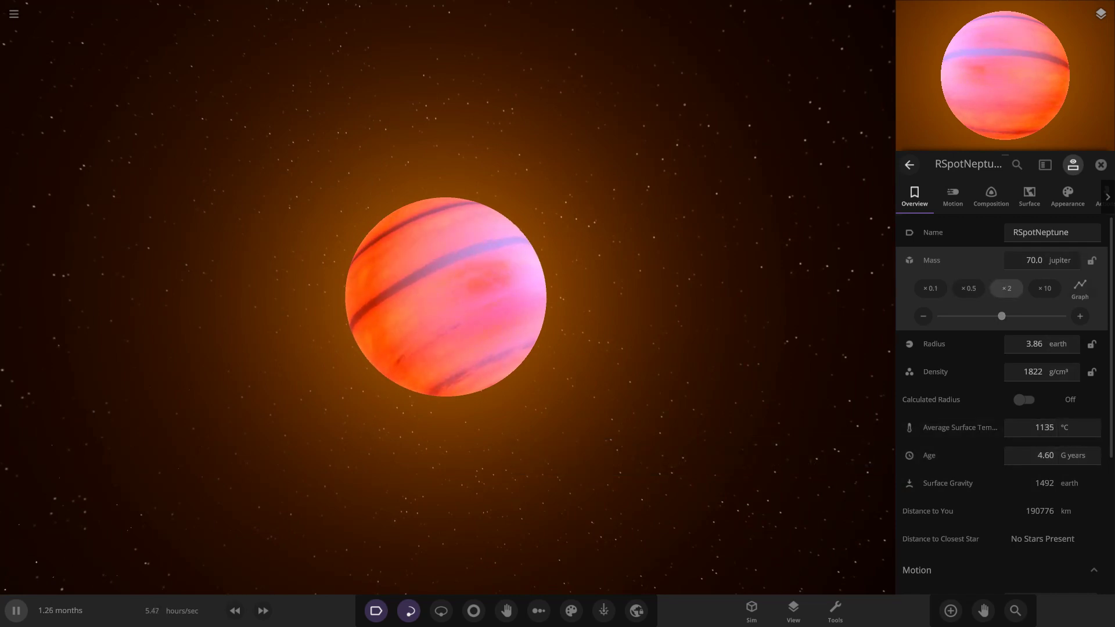
# - Raise RSpotNeptune's mass in small increments through 79.4 Jupiters up to 97.9 Jupiters
pyautogui.click(1080, 316)
pyautogui.moveTo(1079, 316); pyautogui.dragTo(1080, 316)
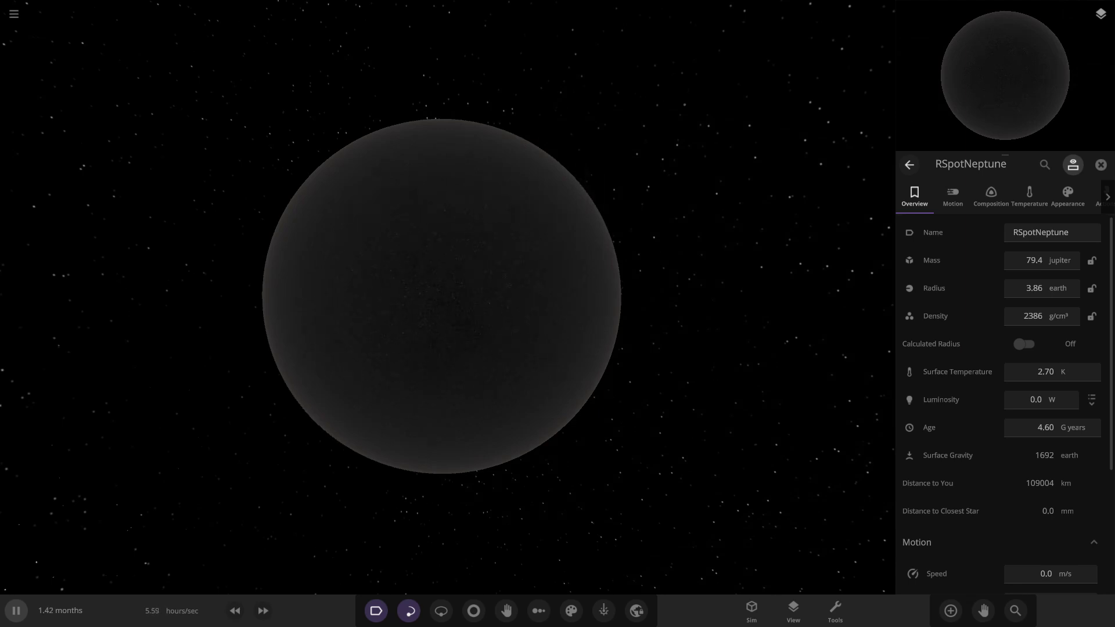
pyautogui.click(1026, 260)
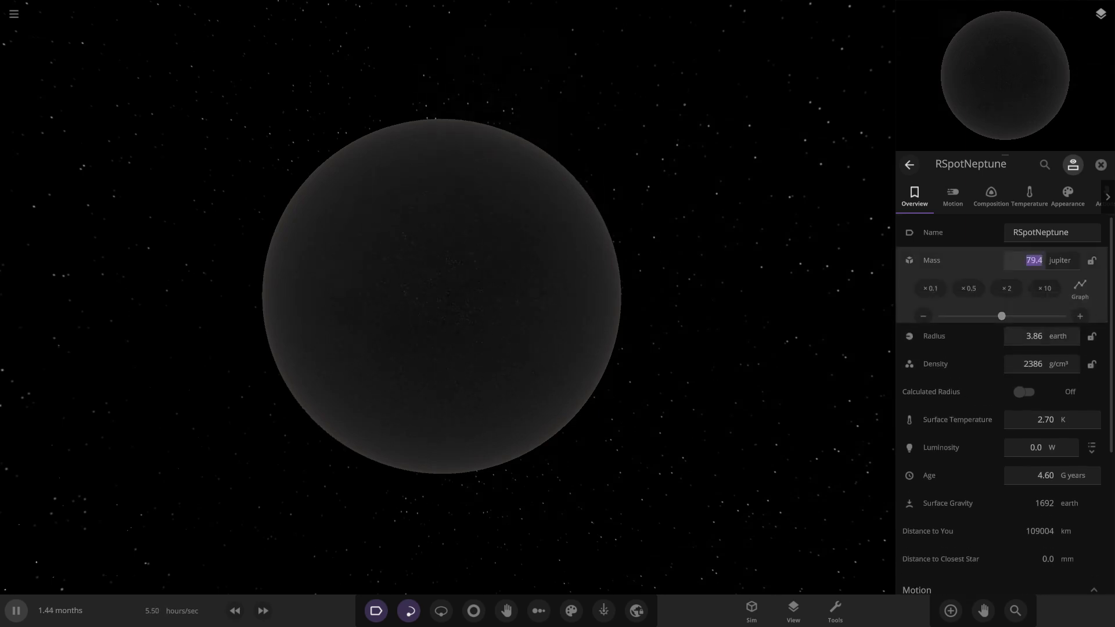
pyautogui.click(1079, 316)
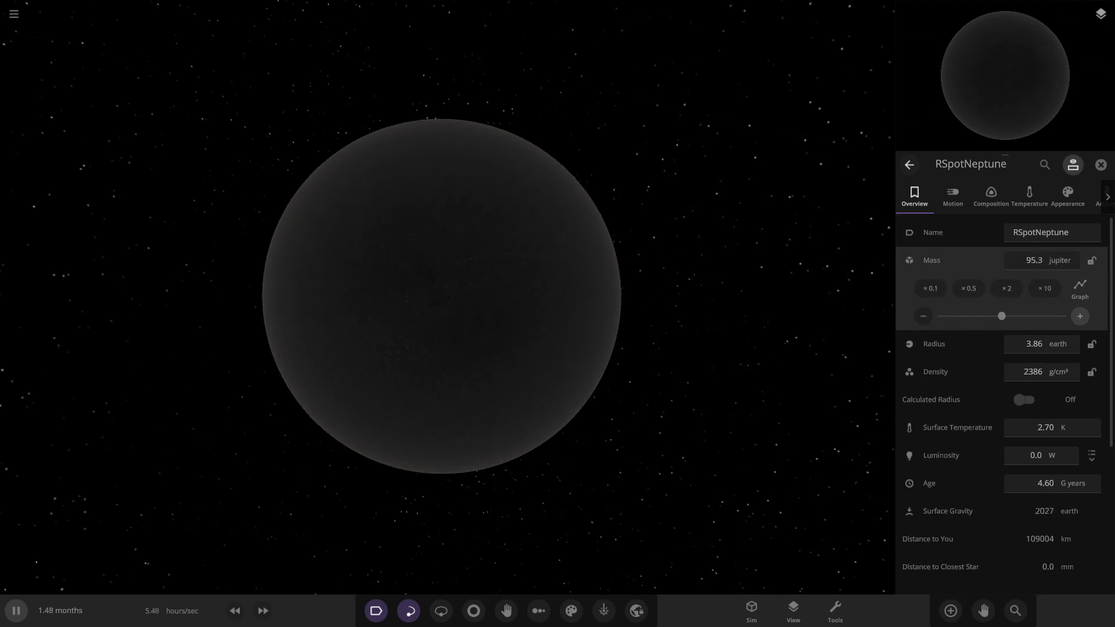
pyautogui.click(1079, 317)
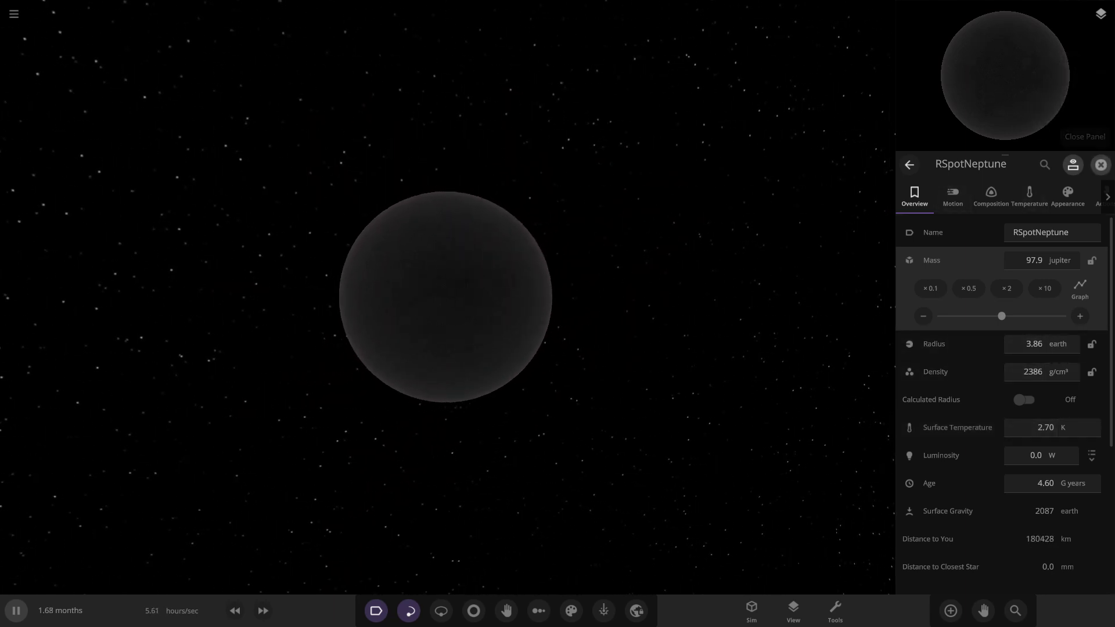
# - Close RSpotNeptune's properties, clear the custom object search and place a fresh RSpotNeptune in the empty space
pyautogui.click(1101, 164)
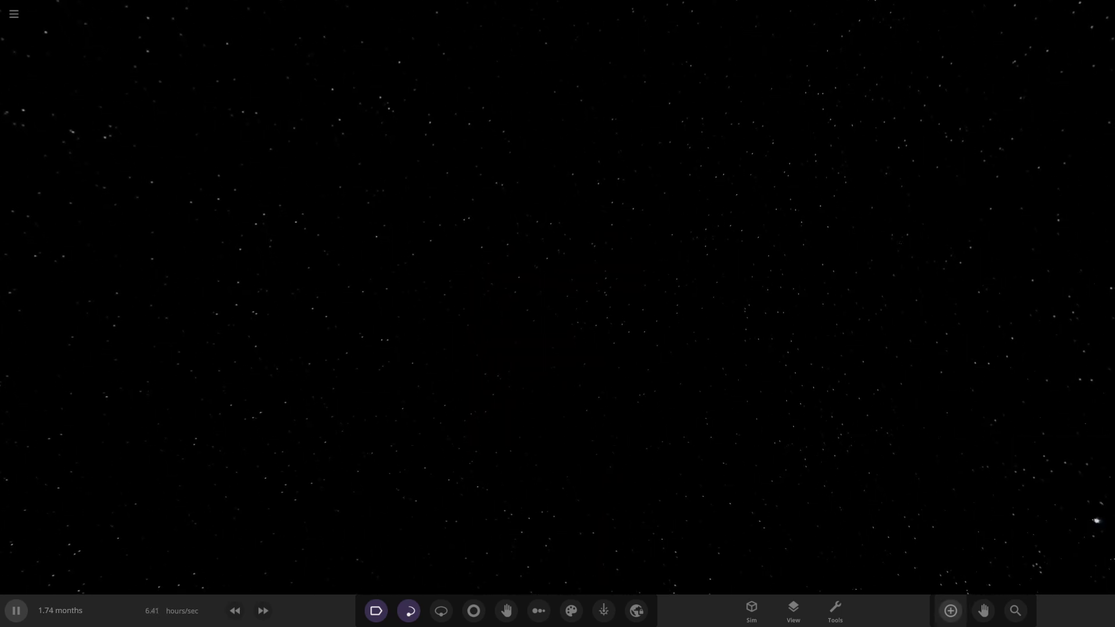
pyautogui.click(950, 610)
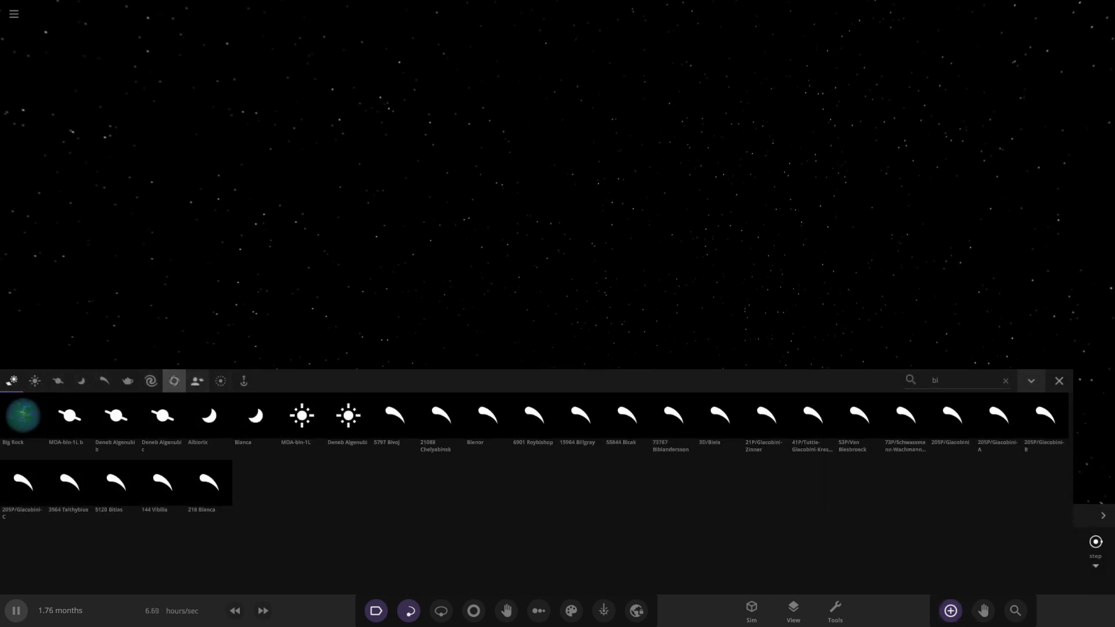
pyautogui.click(197, 380)
pyautogui.press('BackSpace')
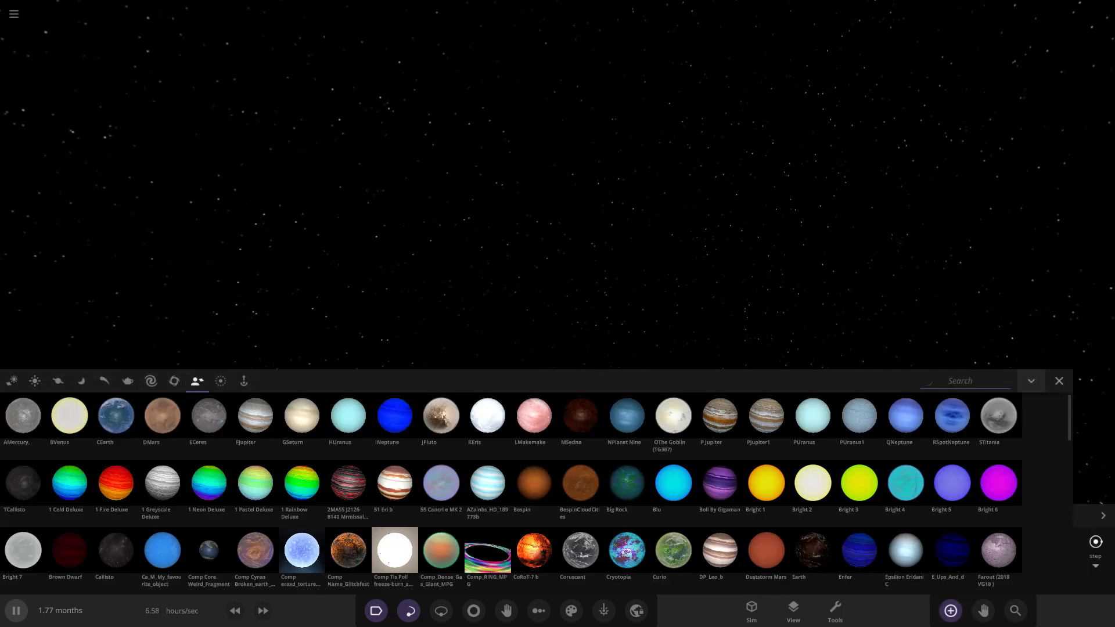
pyautogui.click(909, 414)
pyautogui.click(952, 414)
pyautogui.click(730, 269)
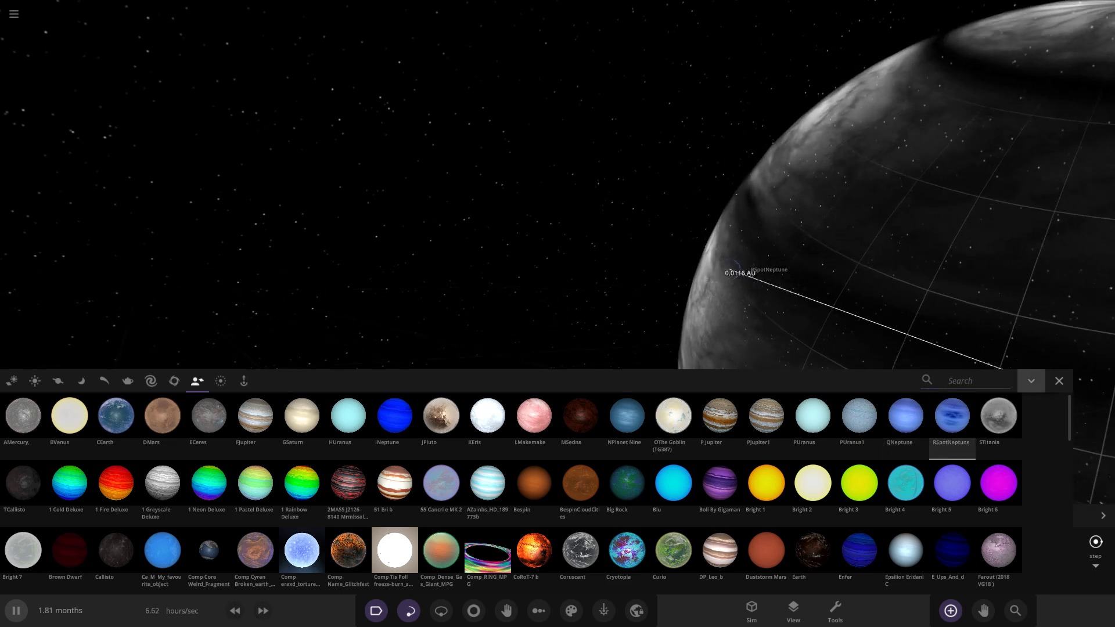
pyautogui.click(1059, 381)
# - Open the new RSpotNeptune's properties, set its mass to 50 Earths and inspect the planet up close
pyautogui.doubleClick(729, 270)
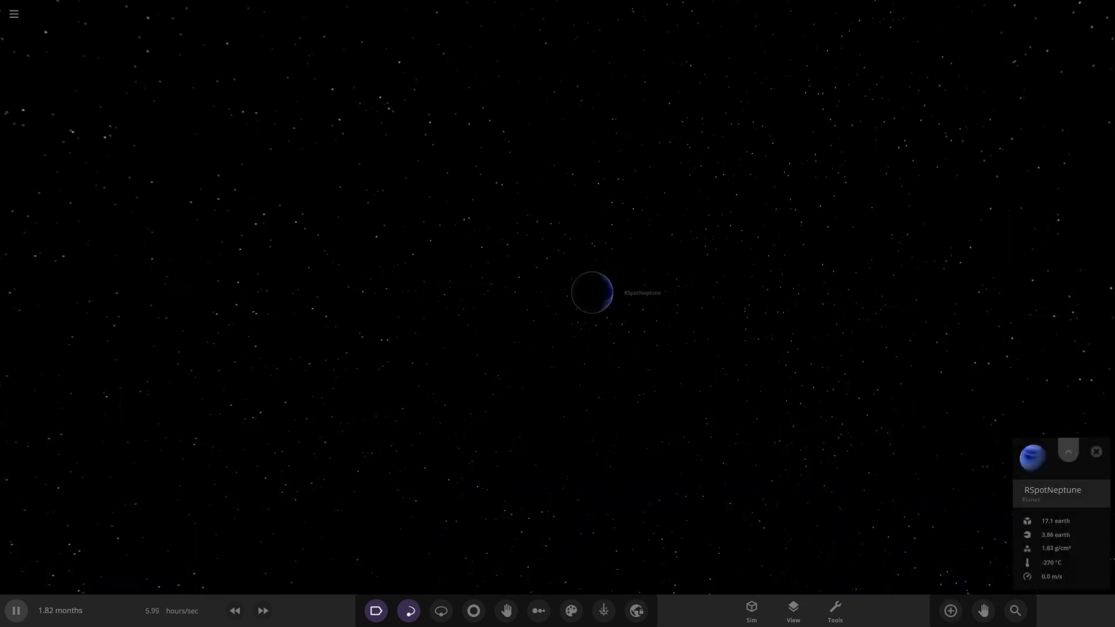
pyautogui.click(1068, 451)
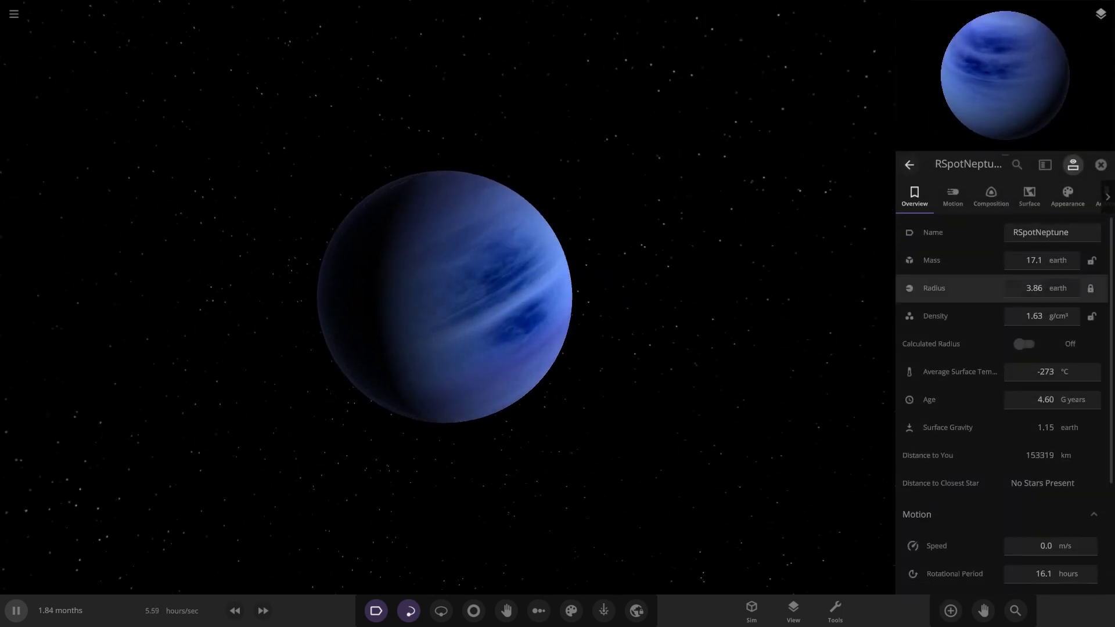
pyautogui.click(1033, 260)
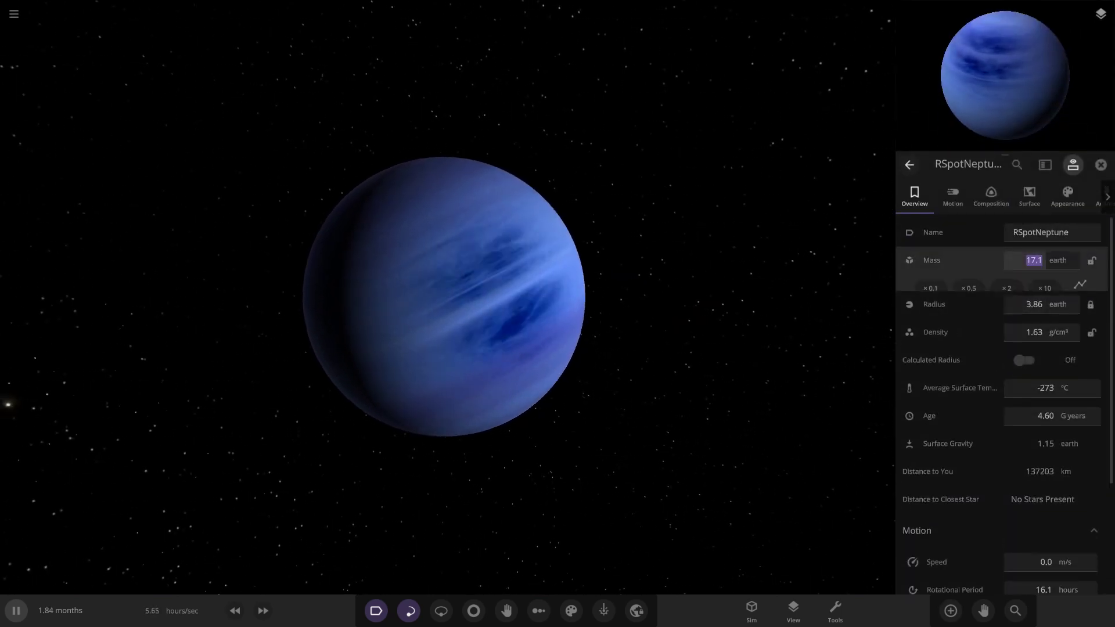
pyautogui.write('50')
pyautogui.press('Return')
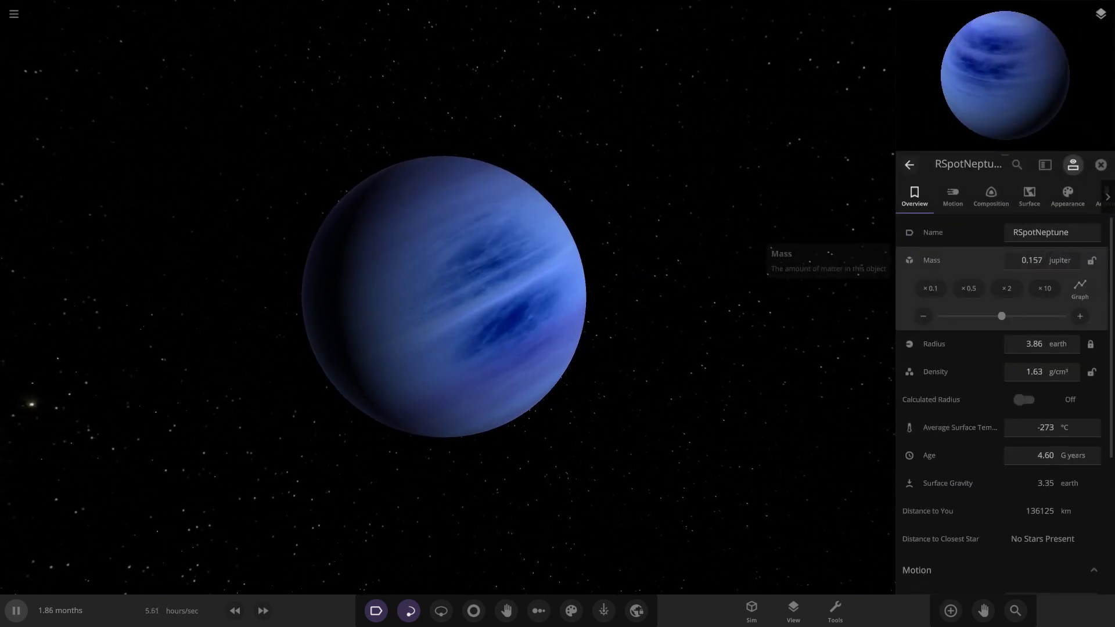
pyautogui.scroll(4, 444, 296)
pyautogui.moveTo(522, 313); pyautogui.dragTo(418, 308, button='right')
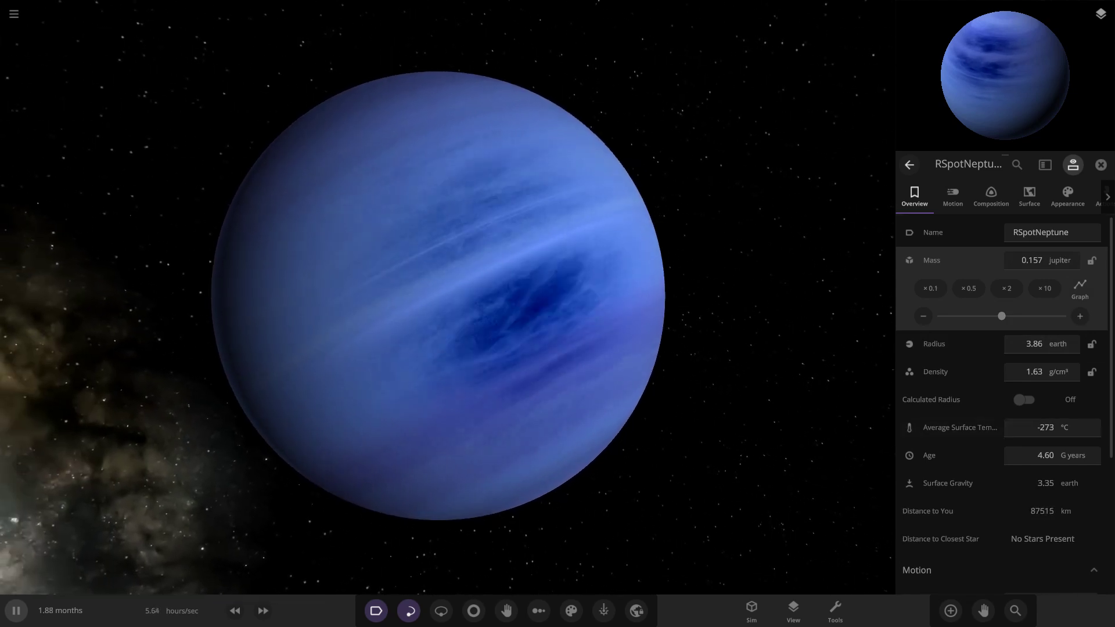
# - Set RSpotNeptune's mass to 50 Jupiters and slow the simulation to about 45 minutes per second
pyautogui.click(1033, 260)
pyautogui.write('50')
pyautogui.press('Return')
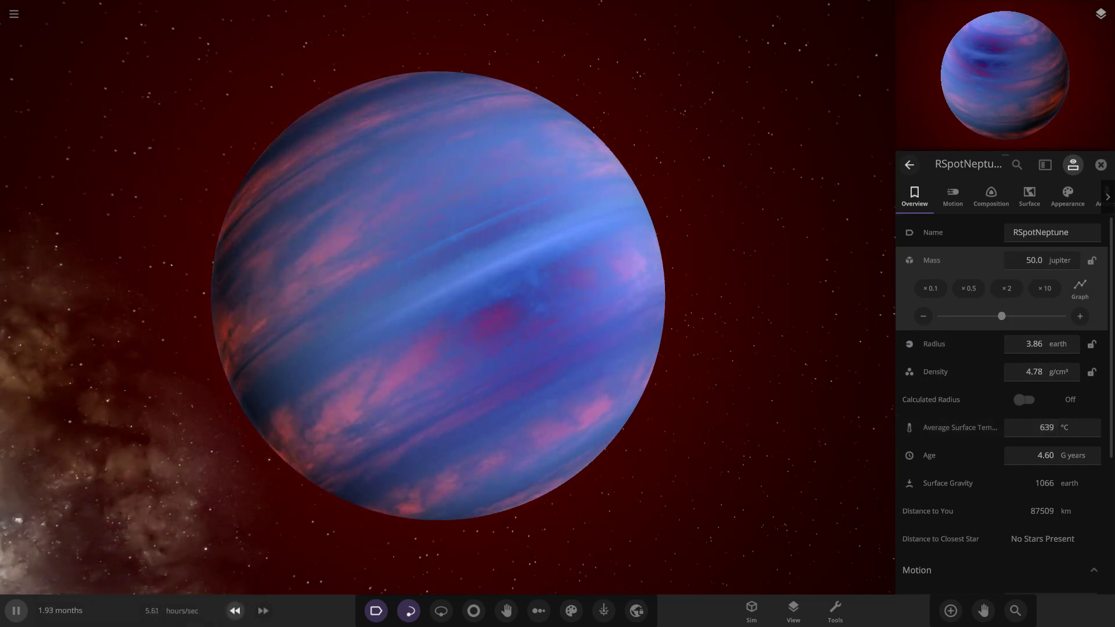
pyautogui.click(235, 610)
pyautogui.click(234, 610)
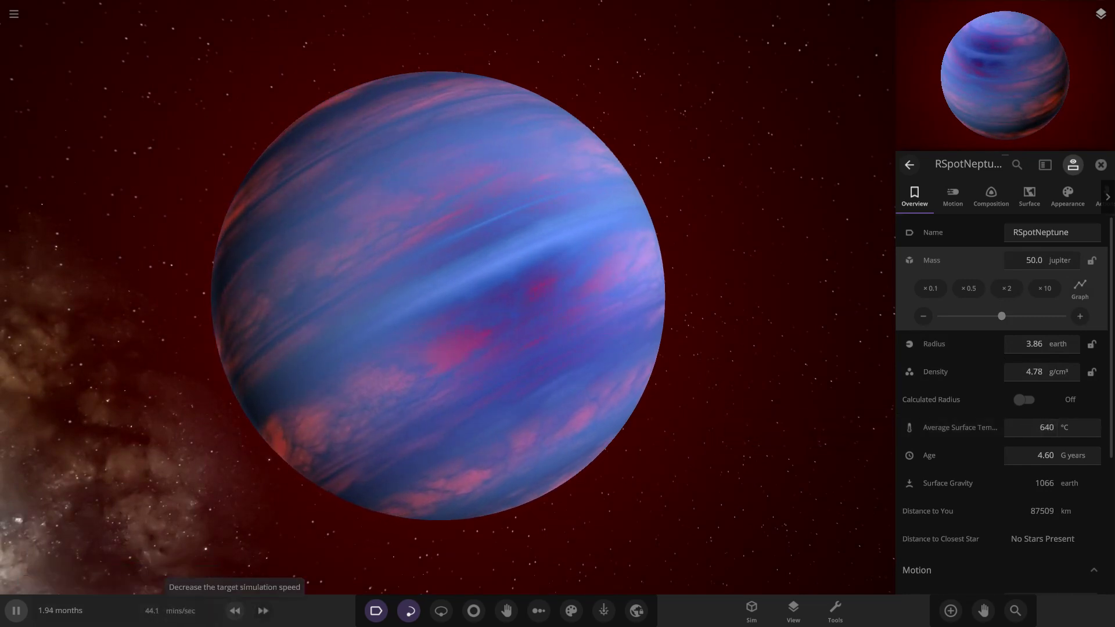
# - Raise RSpotNeptune's mass to 60 Jupiters and then to 80 Jupiters, and inspect the object from farther away
pyautogui.click(1025, 260)
pyautogui.write('60')
pyautogui.press('Return')
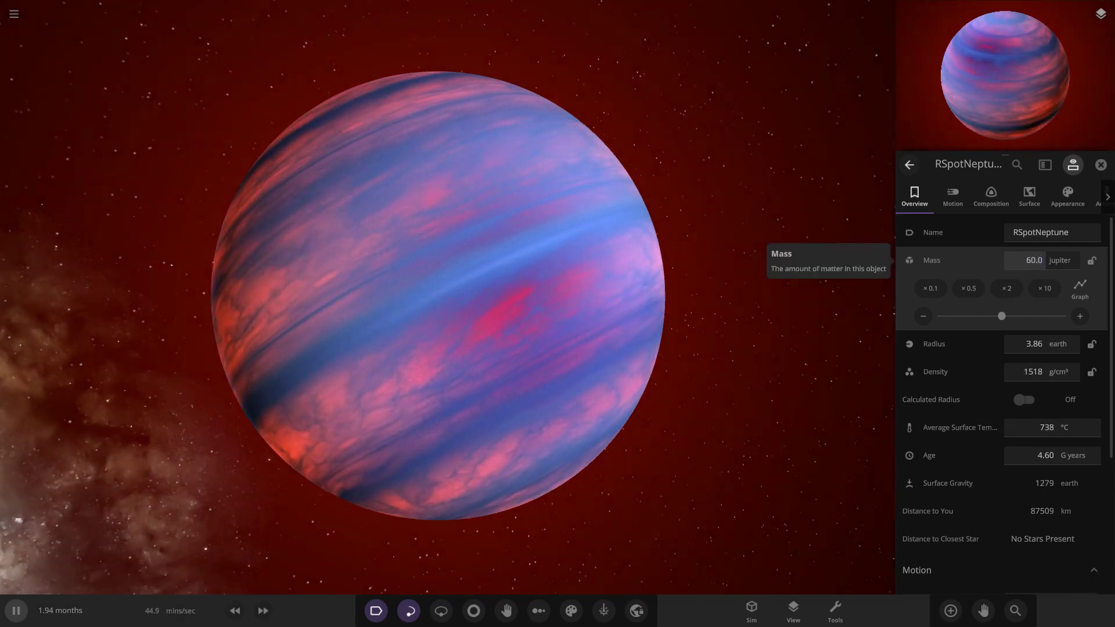
pyautogui.write('80')
pyautogui.press('Return')
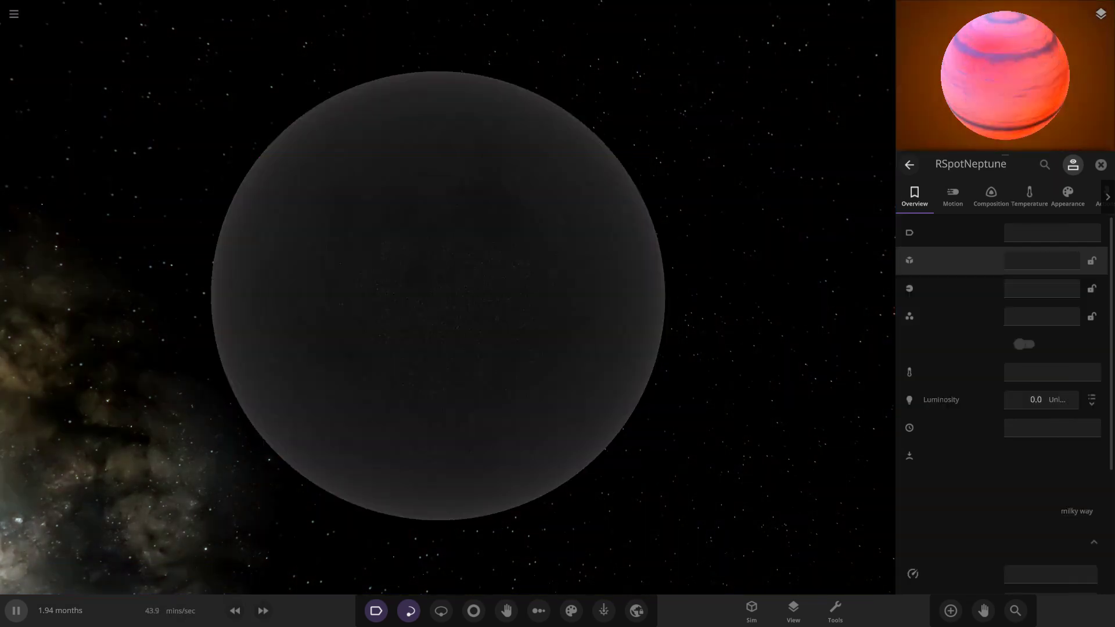
pyautogui.scroll(-4, 581, 302)
pyautogui.moveTo(580, 302); pyautogui.dragTo(743, 290, button='right')
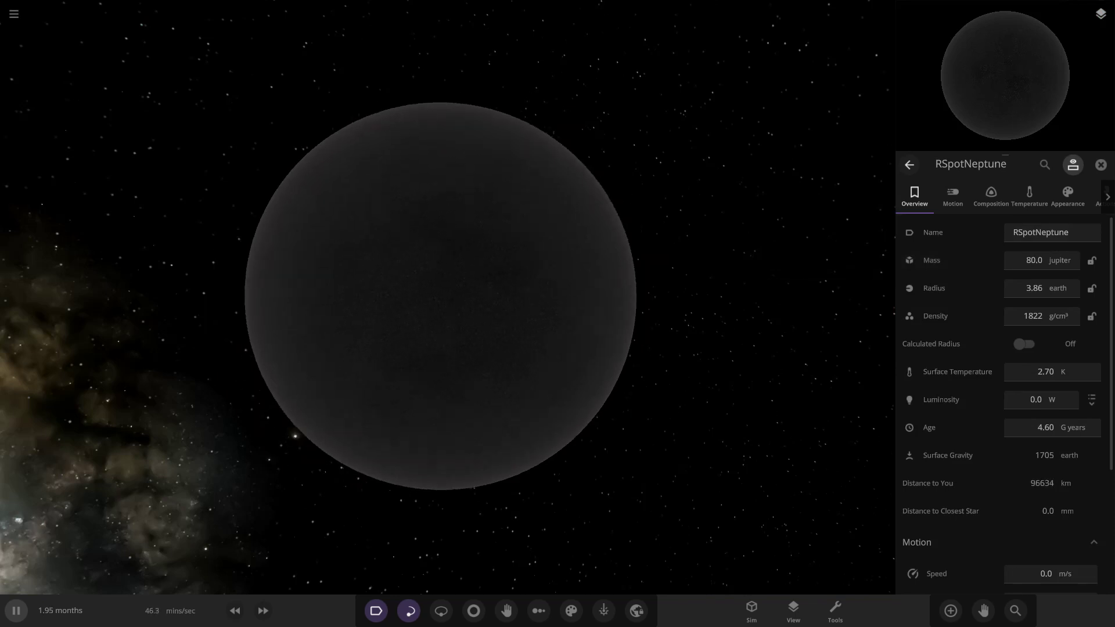
pyautogui.scroll(-4, 444, 296)
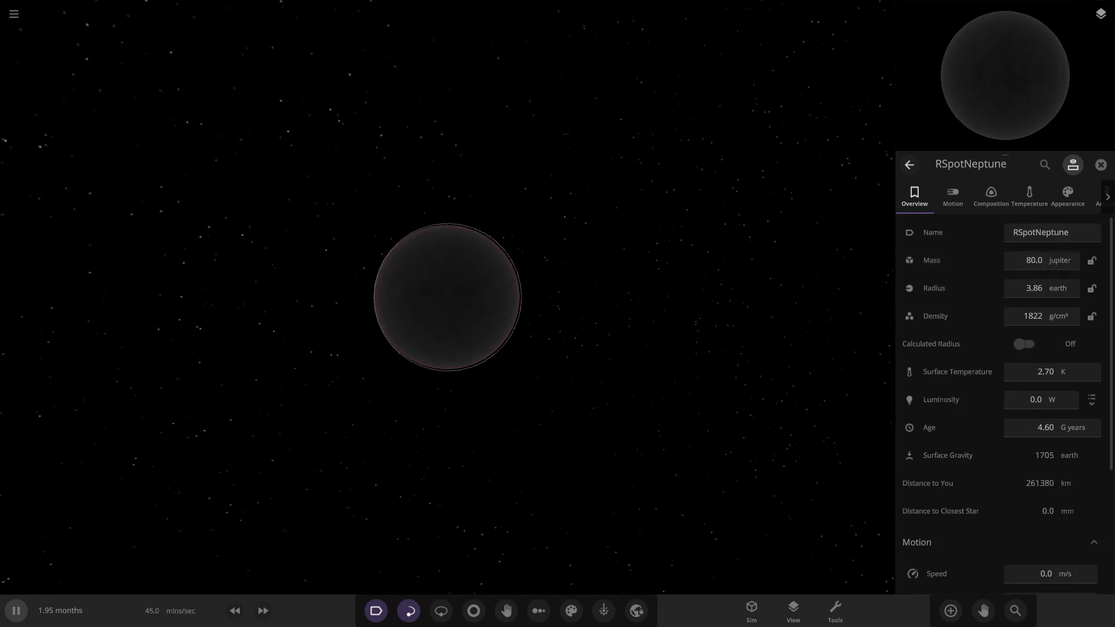
# - Delete RSpotNeptune and start a new empty simulation
pyautogui.press('Delete')
pyautogui.click(14, 13)
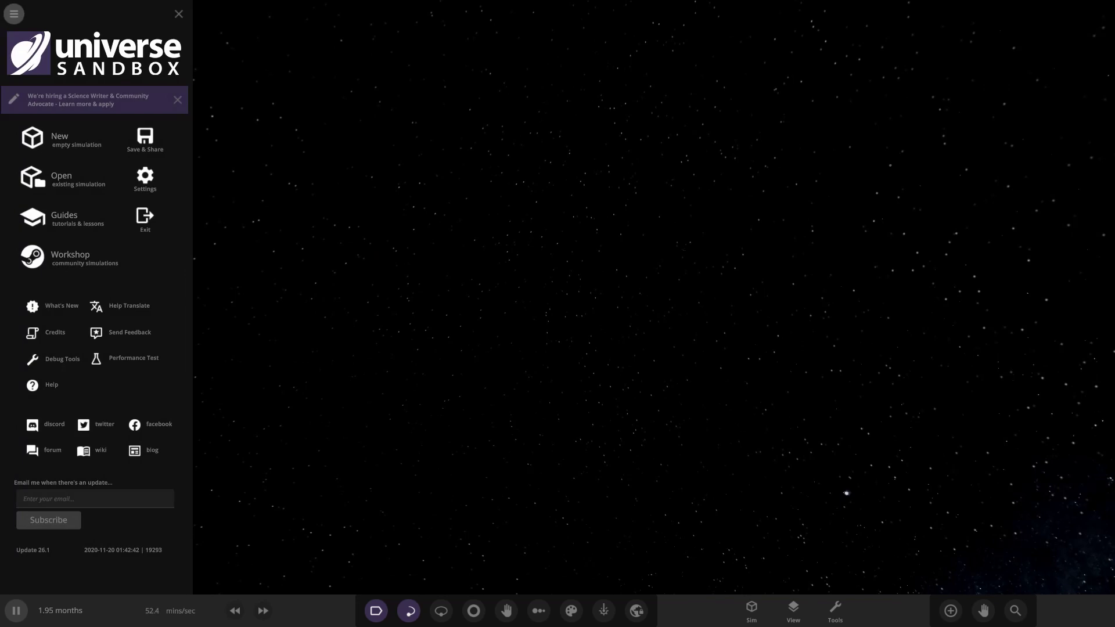
pyautogui.click(66, 178)
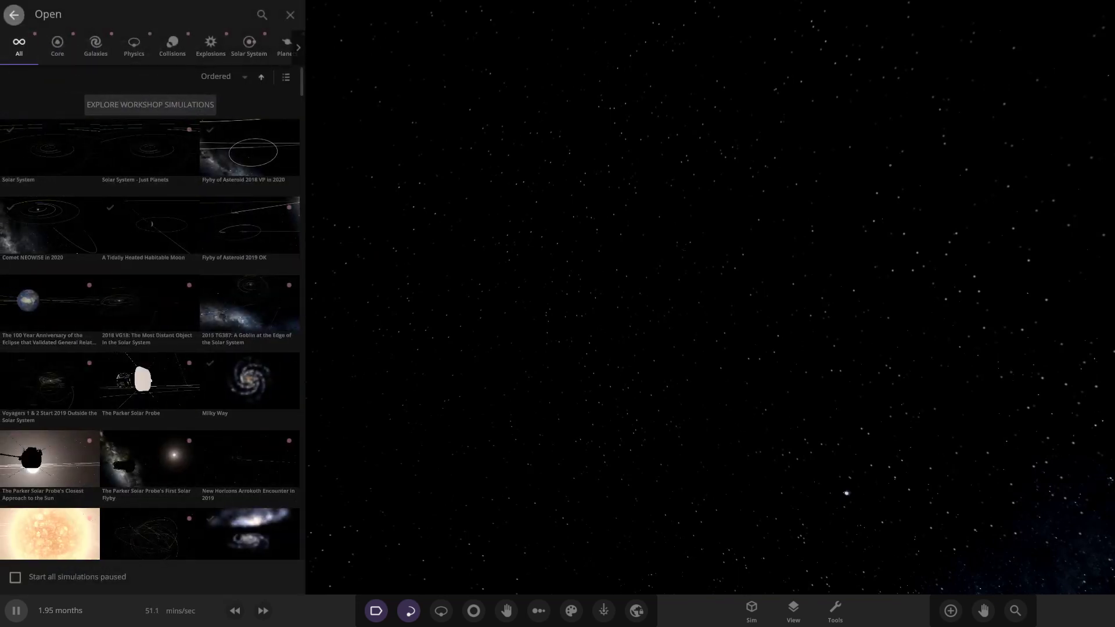
pyautogui.click(14, 13)
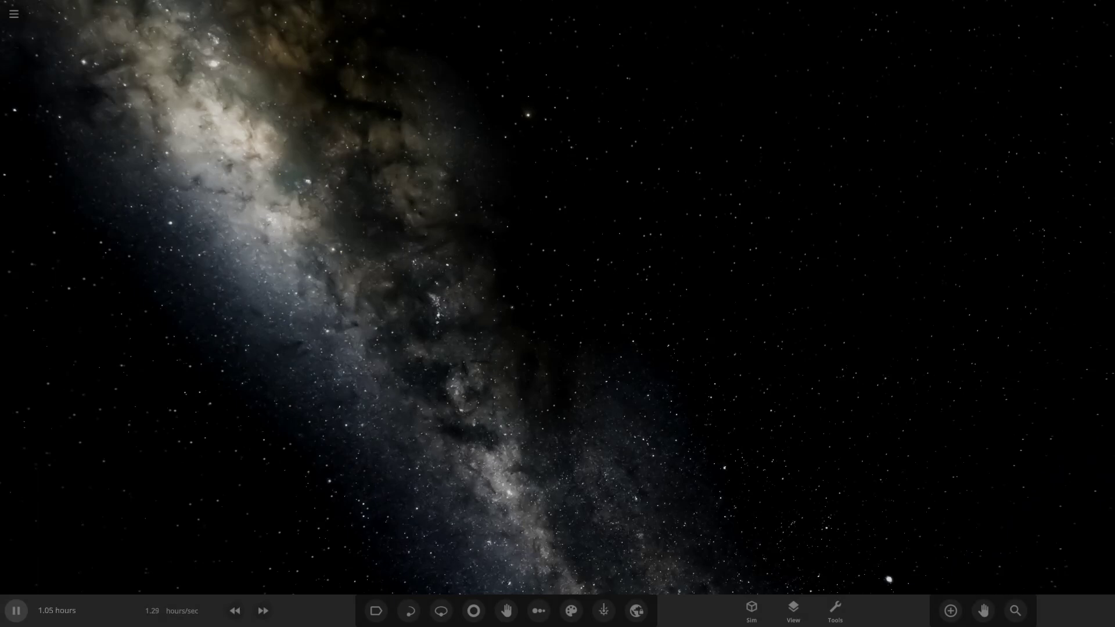
# - Place Earth in the empty space, focus on it and pause the simulation
pyautogui.click(951, 610)
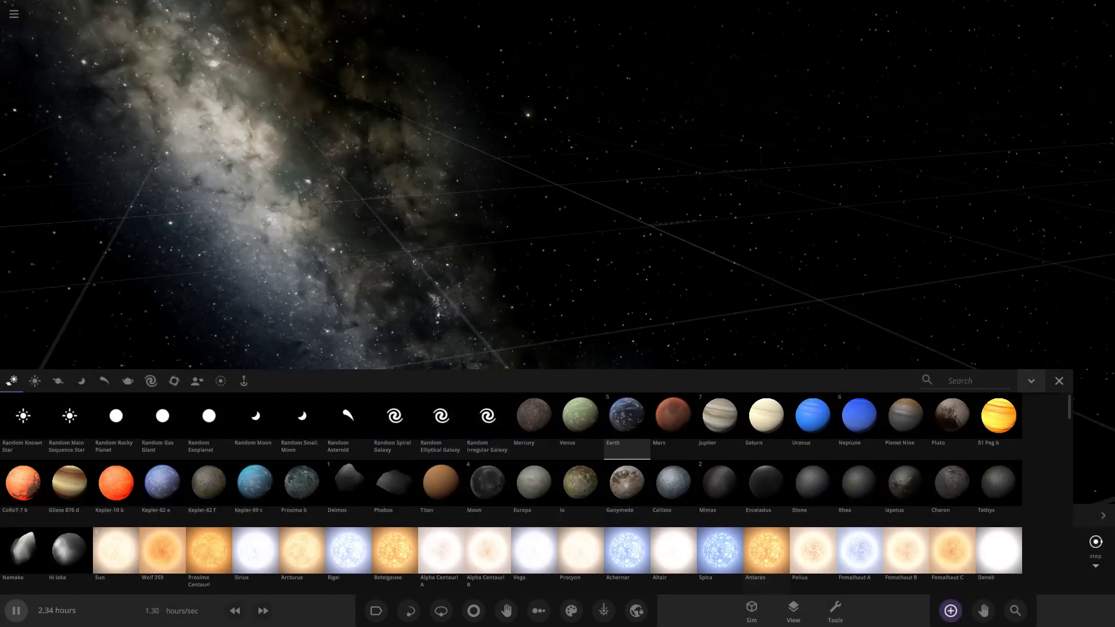
pyautogui.click(462, 206)
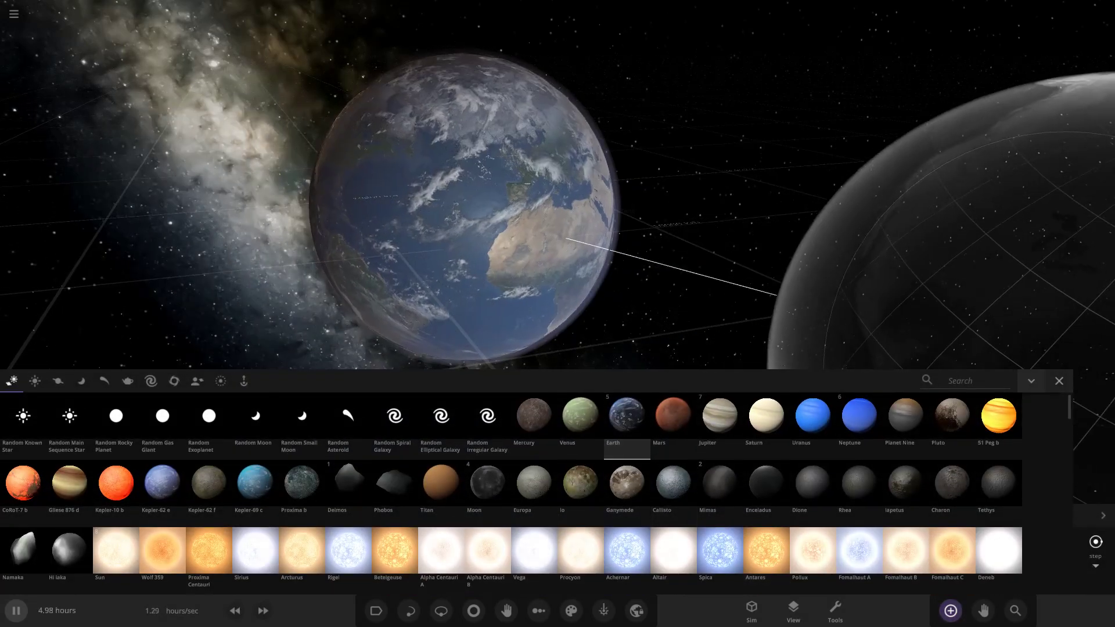
pyautogui.click(1059, 381)
pyautogui.click(511, 285)
pyautogui.press('space')
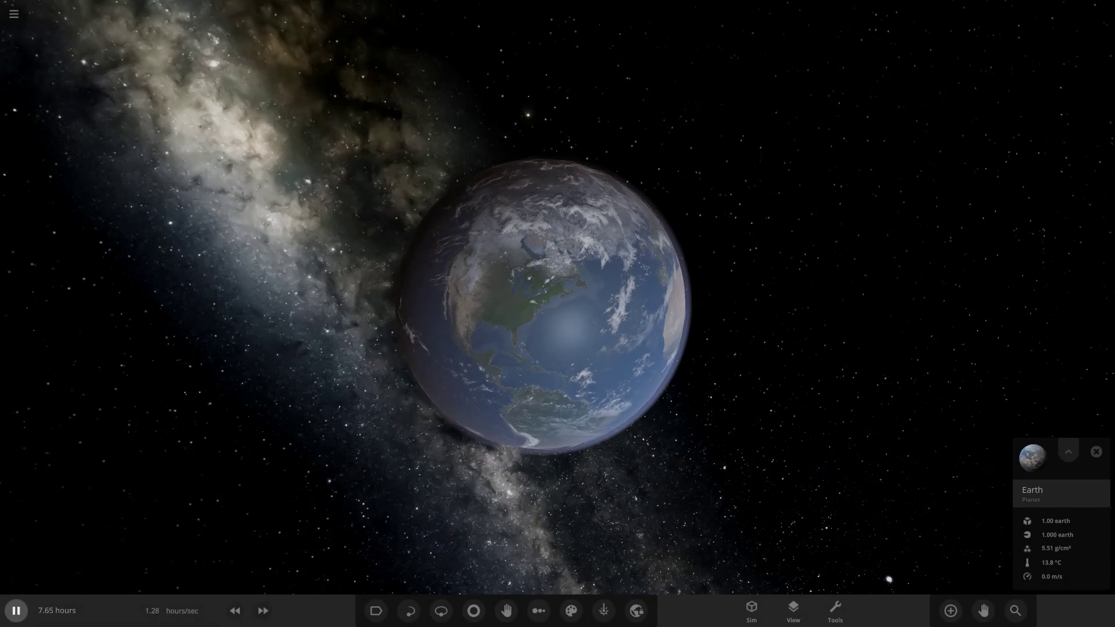
# - Open Earth's appearance properties, turn off its atmosphere and clouds, and view the bare surface
pyautogui.scroll(8, 546, 302)
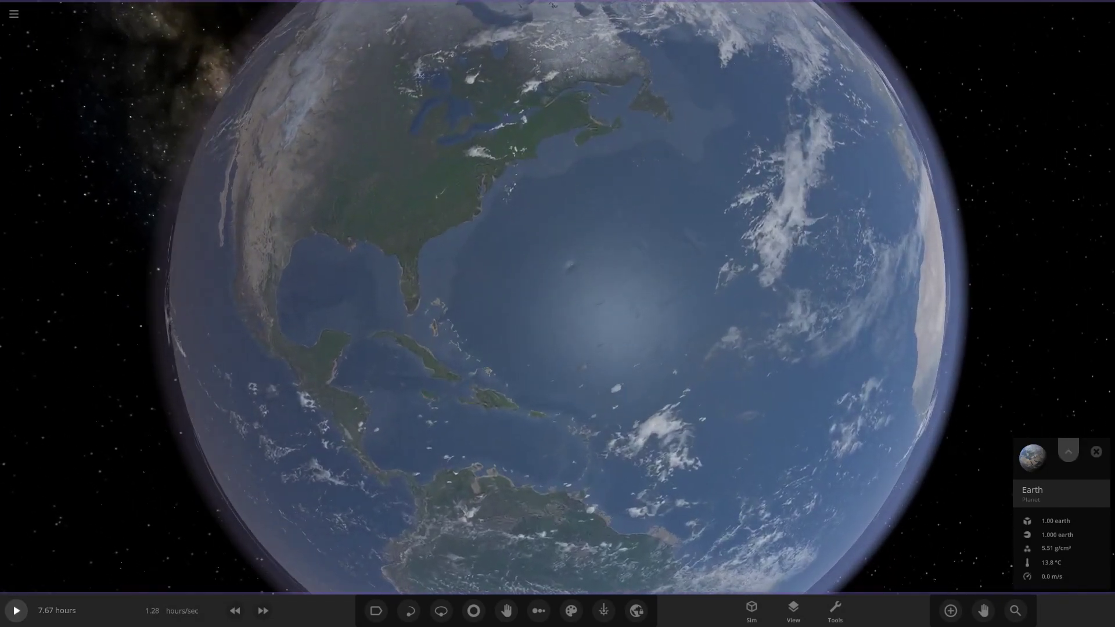
pyautogui.click(1068, 451)
pyautogui.click(1067, 196)
pyautogui.click(1024, 288)
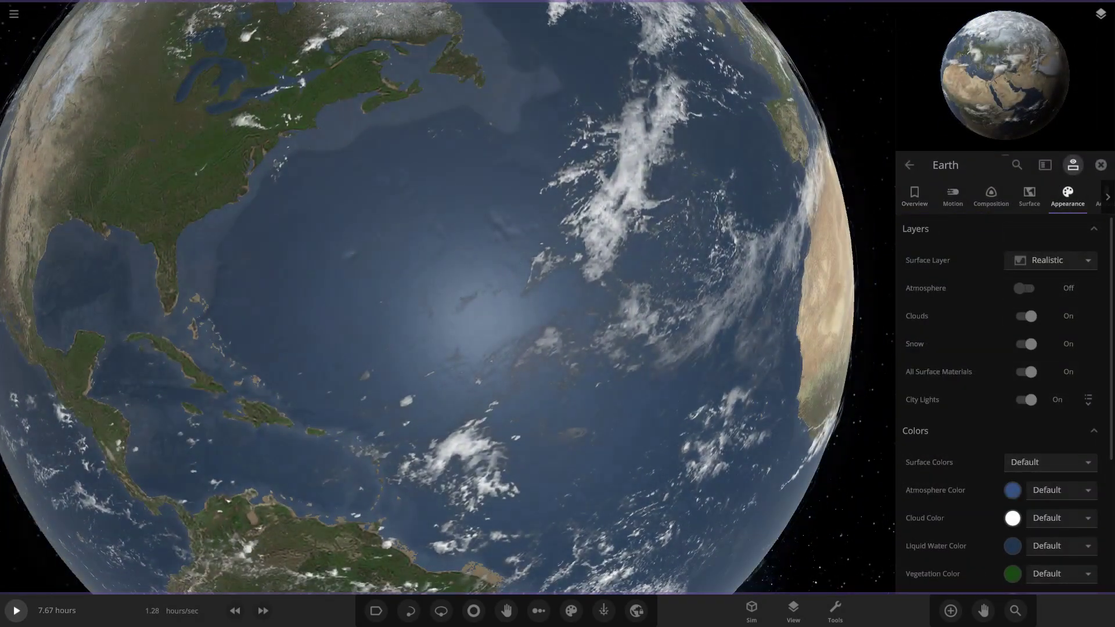
pyautogui.click(1025, 316)
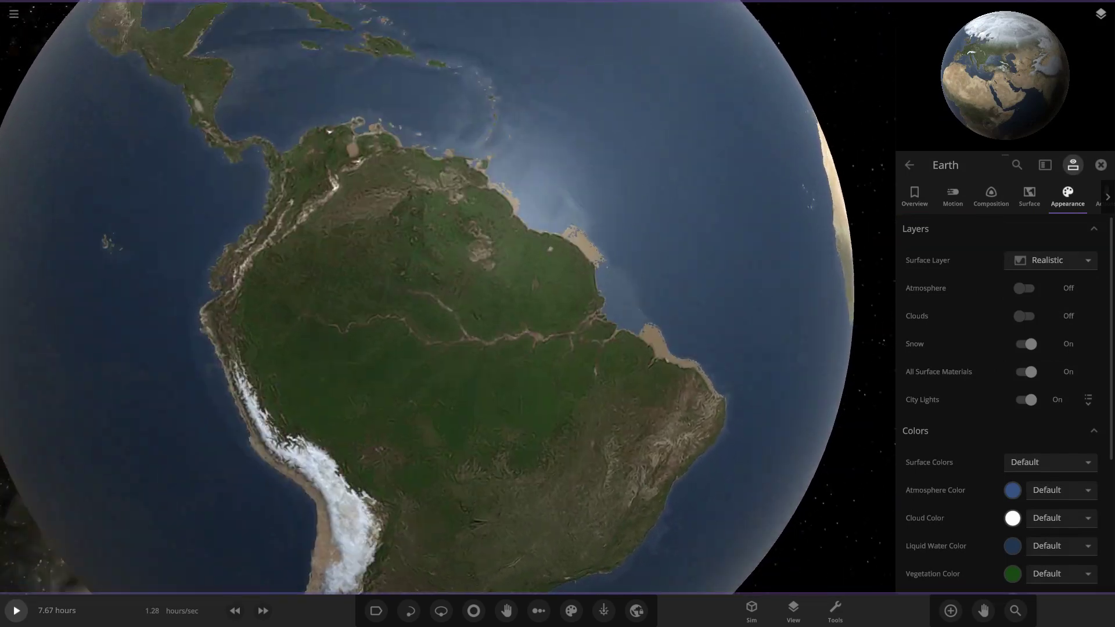
pyautogui.moveTo(430, 232); pyautogui.dragTo(458, 394)
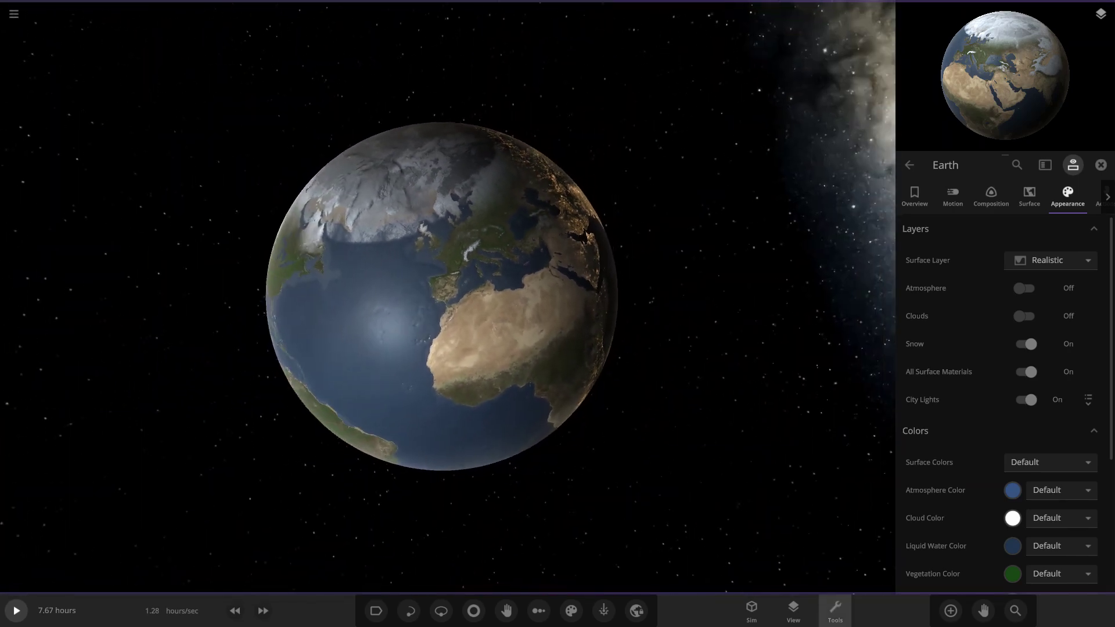
# - Show Earth's rotation handles, bring Africa into view and set the vegetation colour to bright yellow
pyautogui.click(983, 610)
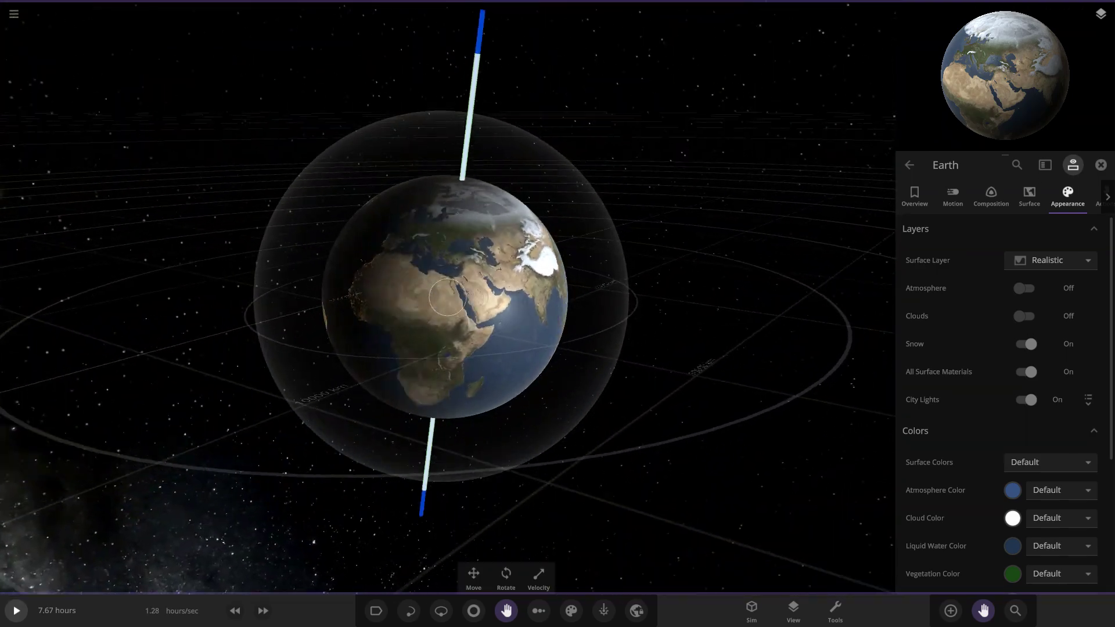
pyautogui.moveTo(523, 325); pyautogui.dragTo(644, 313, button='right')
pyautogui.scroll(-3, 1060, 440)
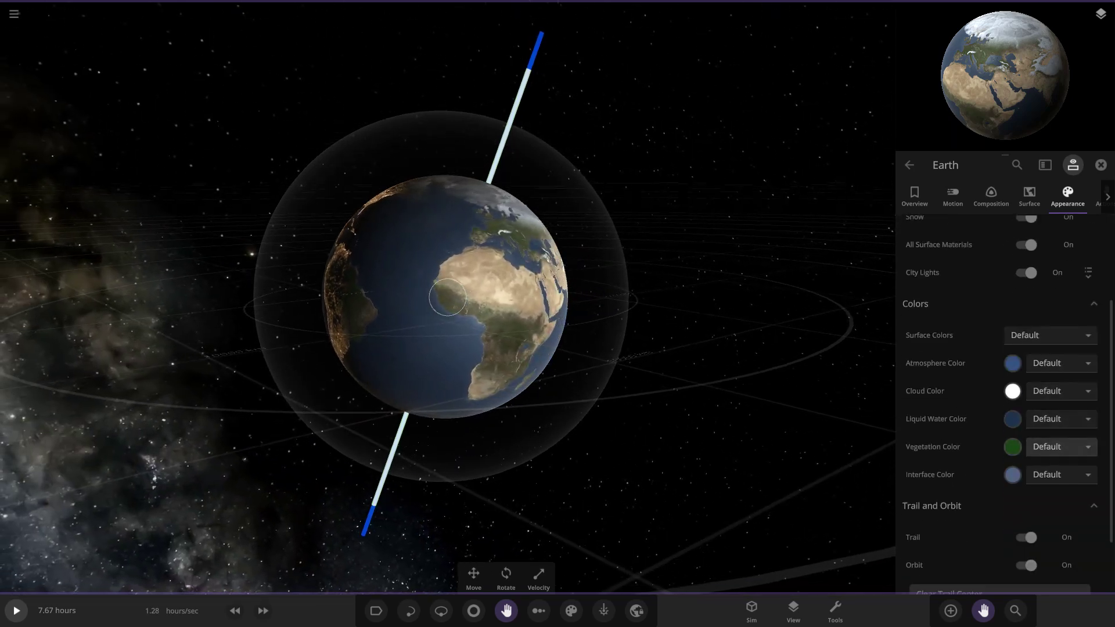
pyautogui.scroll(3, 557, 313)
pyautogui.moveTo(557, 314); pyautogui.dragTo(476, 314, button='right')
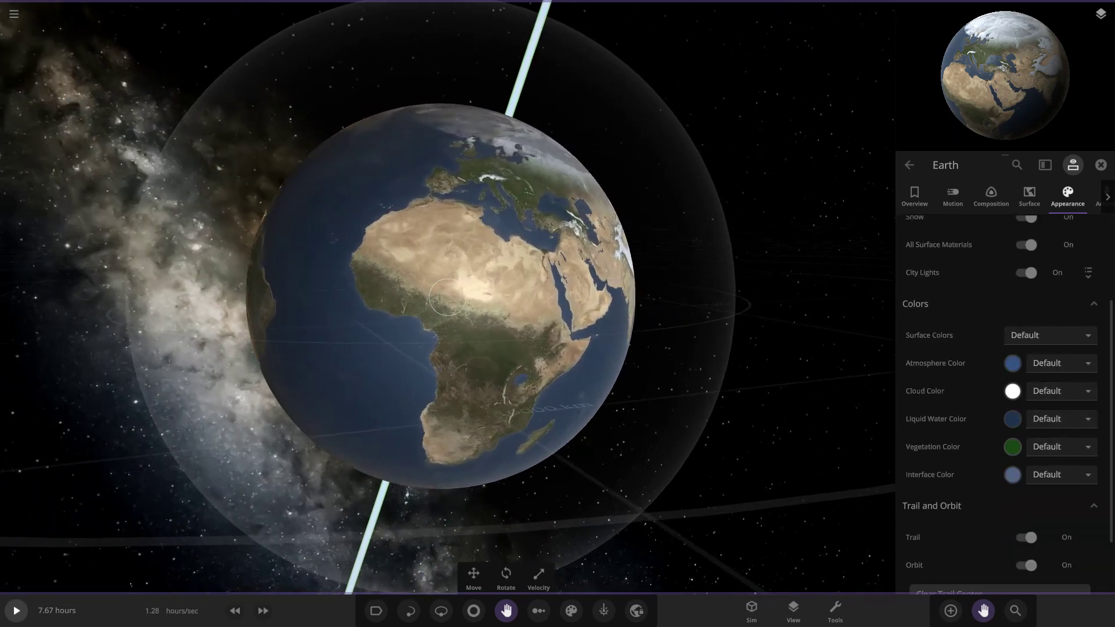
pyautogui.click(1013, 447)
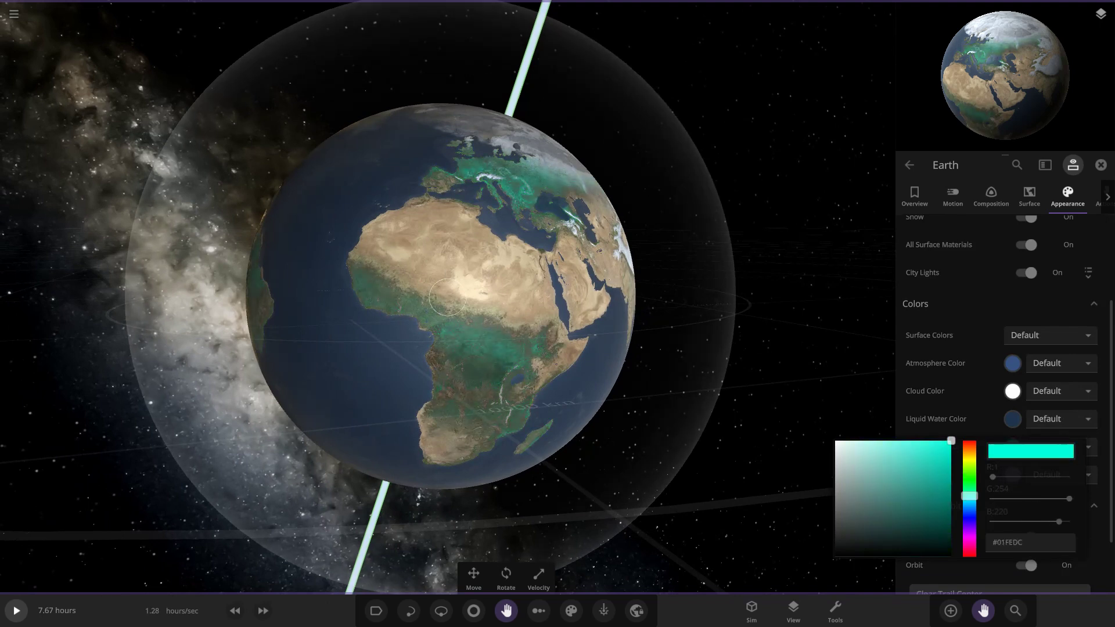
pyautogui.moveTo(969, 495); pyautogui.dragTo(969, 458)
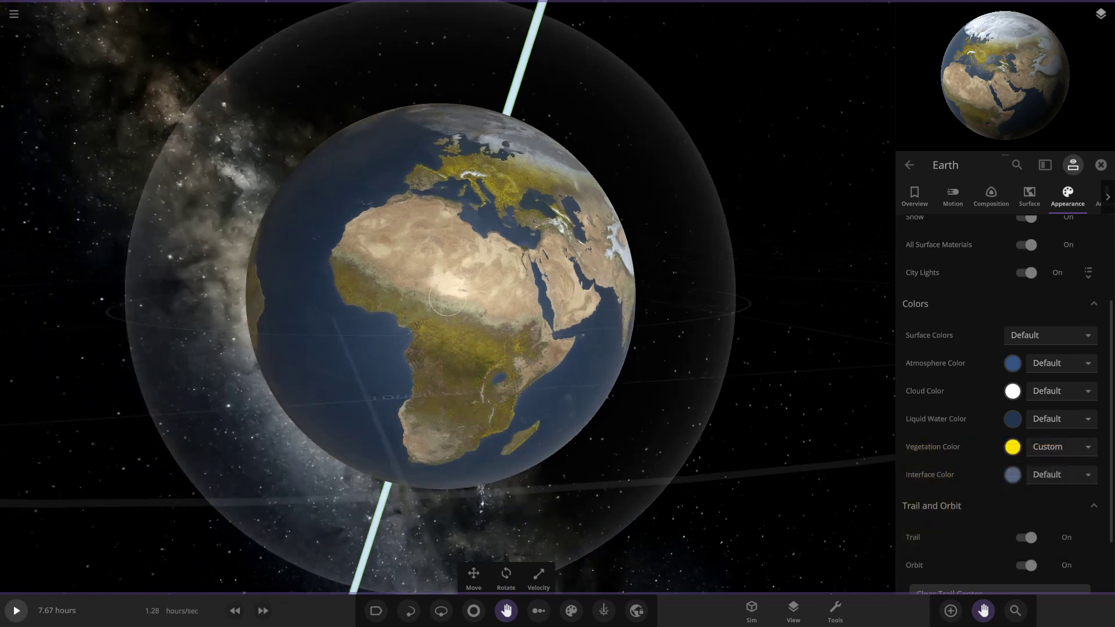
# - Change Earth's liquid water colour to bright blue and then to bright turquoise
pyautogui.click(1011, 418)
pyautogui.click(912, 436)
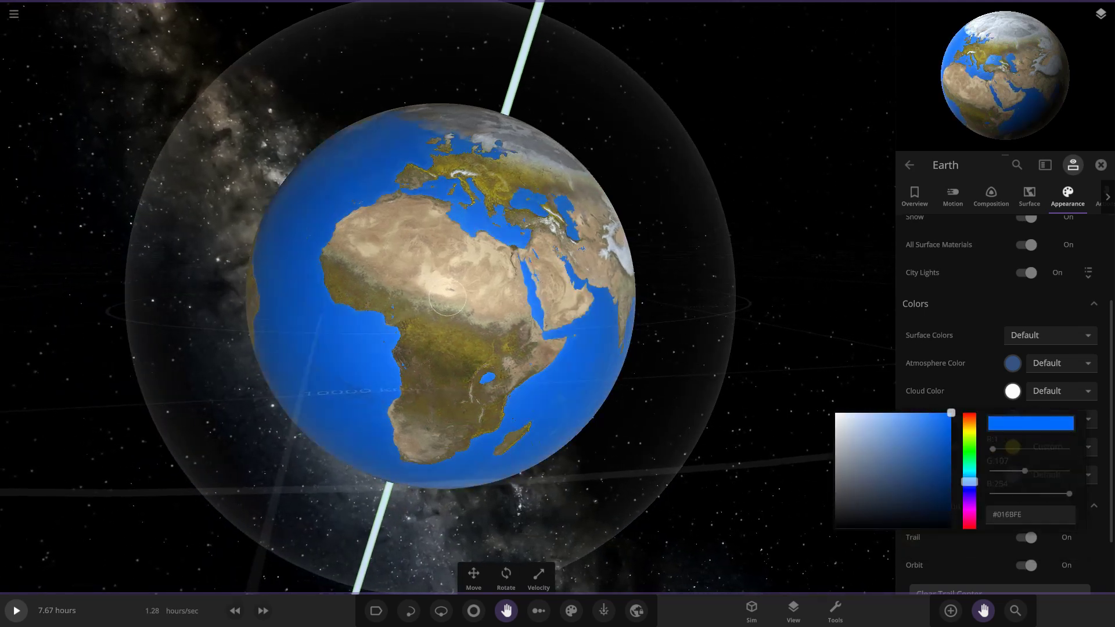
pyautogui.moveTo(951, 413)
pyautogui.mouseDown()
pyautogui.moveTo(835, 413)
pyautogui.moveTo(951, 413)
pyautogui.mouseUp()
pyautogui.click(969, 468)
pyautogui.moveTo(917, 472); pyautogui.dragTo(951, 413)
# - Inspect the recoloured Earth's oceans and night side, resume the simulation, hide the rotation handles and delete Earth
pyautogui.moveTo(725, 372); pyautogui.dragTo(406, 319, button='right')
pyautogui.scroll(10, 447, 297)
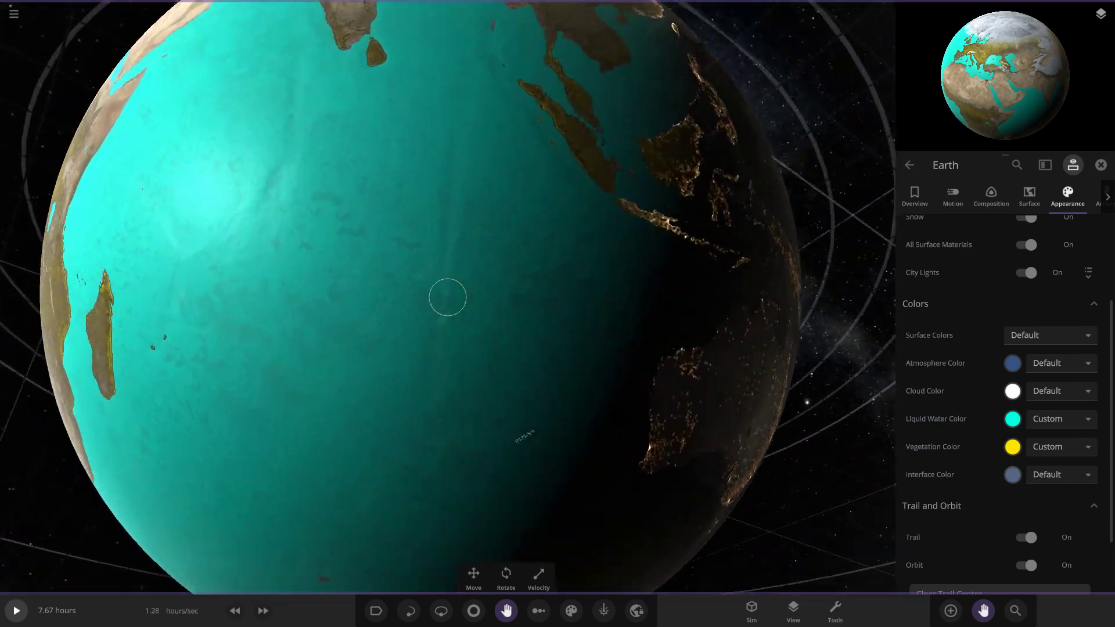
pyautogui.press('space')
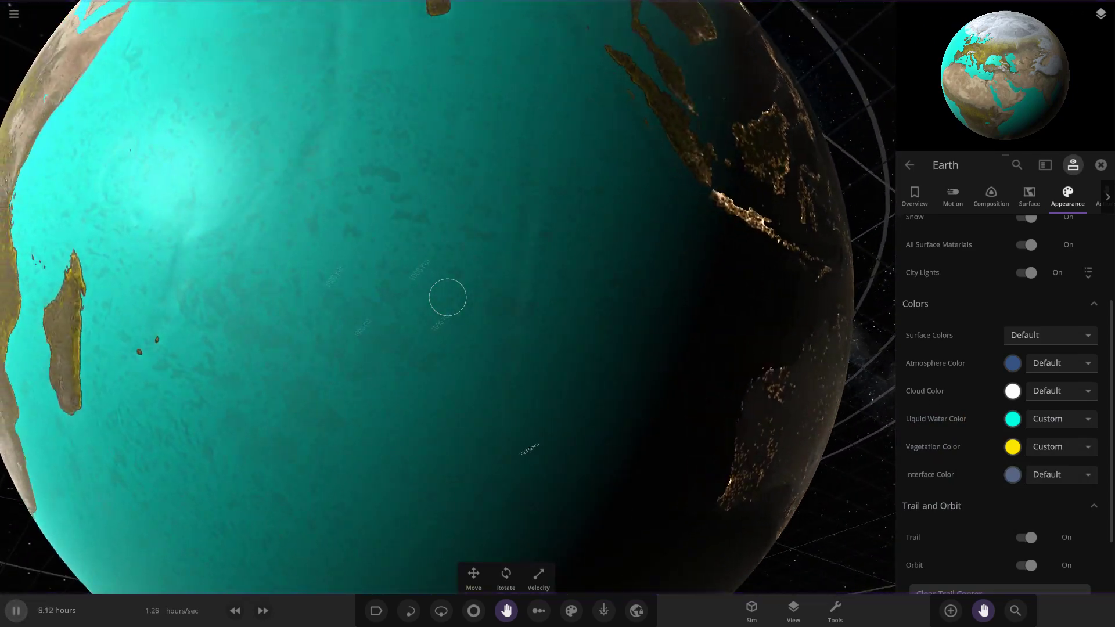
pyautogui.scroll(-10, 447, 297)
pyautogui.moveTo(407, 319); pyautogui.dragTo(609, 372, button='right')
pyautogui.scroll(-3, 447, 297)
pyautogui.click(506, 611)
pyautogui.moveTo(523, 359); pyautogui.dragTo(586, 418, button='right')
pyautogui.press('Delete')
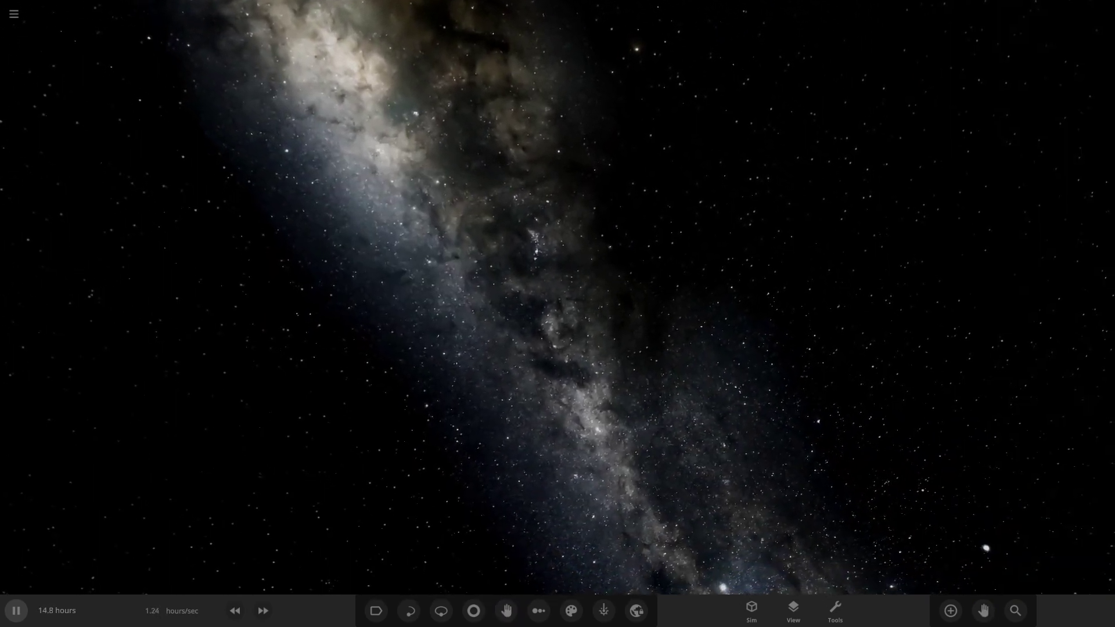
# - Place a random rocky planet in the empty space, focus on it and open its full properties
pyautogui.click(950, 611)
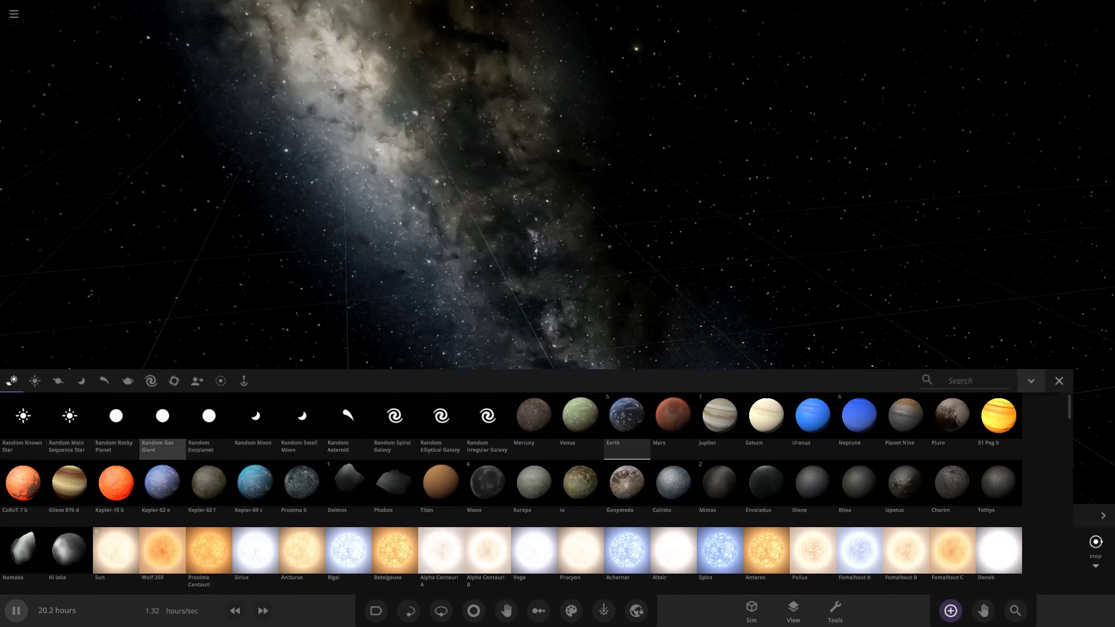
pyautogui.click(507, 217)
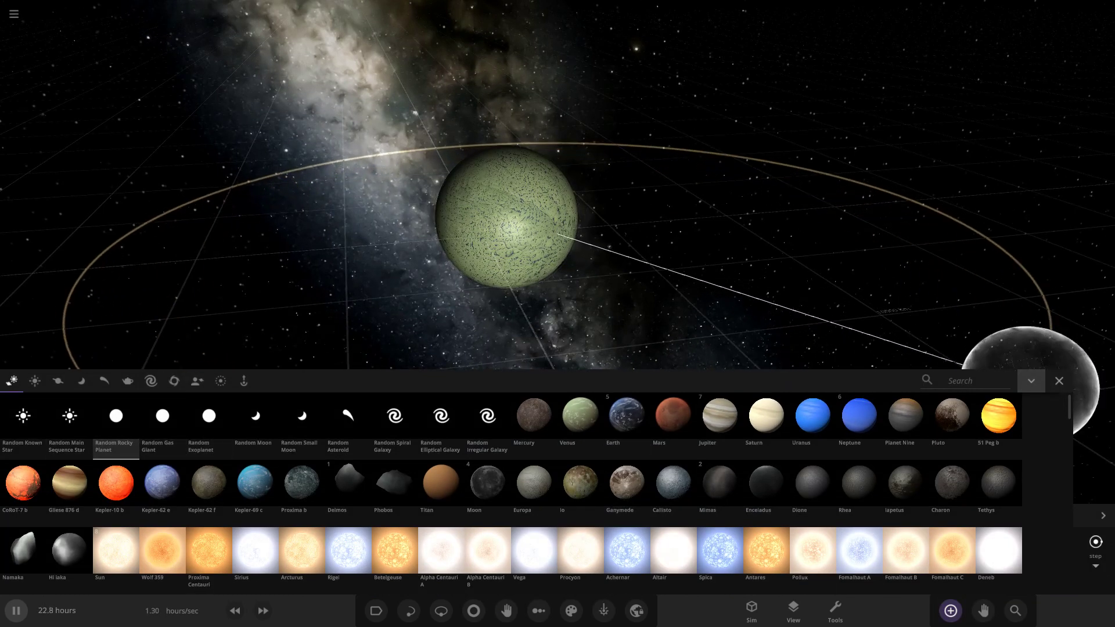
pyautogui.click(1059, 380)
pyautogui.doubleClick(509, 221)
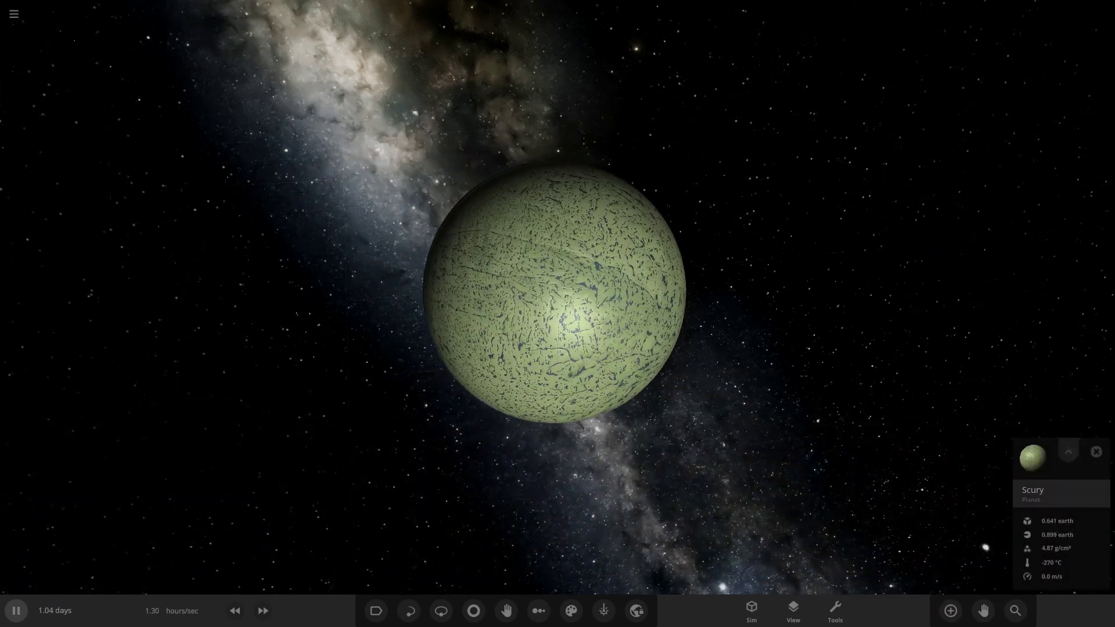
pyautogui.click(1068, 452)
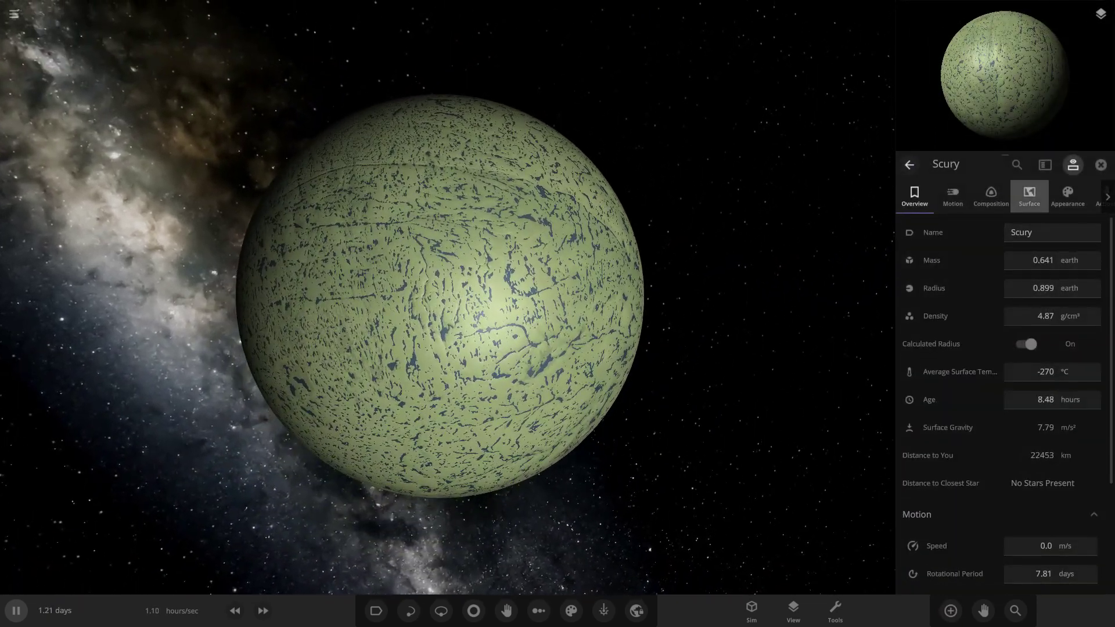
# - Examine the rocky planet's composition and magnetic field properties and its surface temperature, water, elevation and atmosphere properties
pyautogui.click(1028, 196)
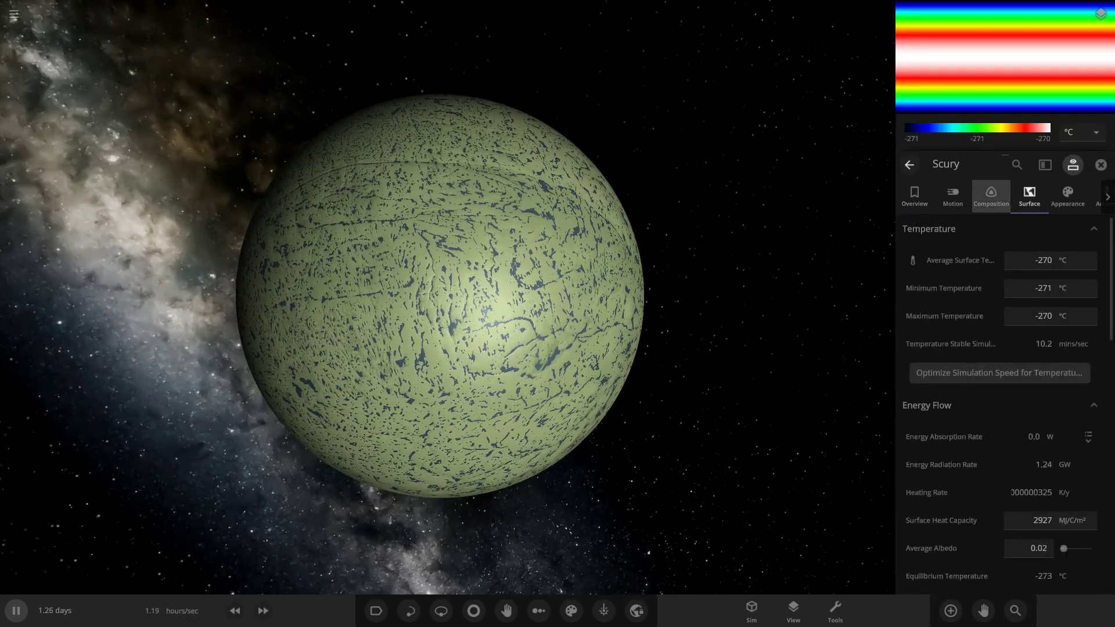
pyautogui.click(991, 197)
pyautogui.scroll(-5, 998, 348)
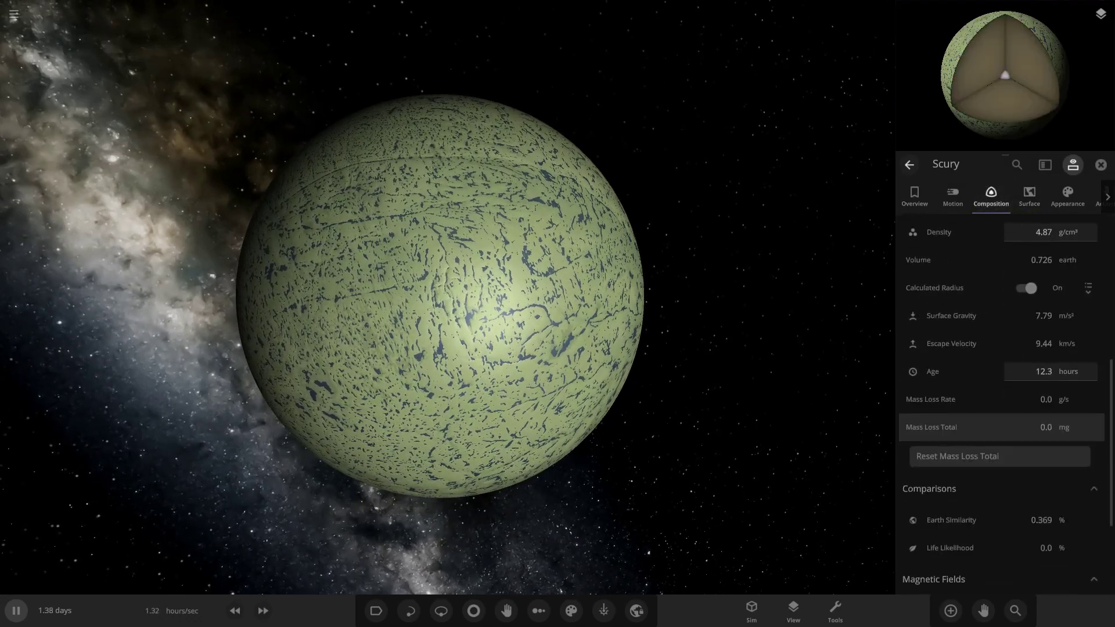
pyautogui.scroll(-3, 987, 521)
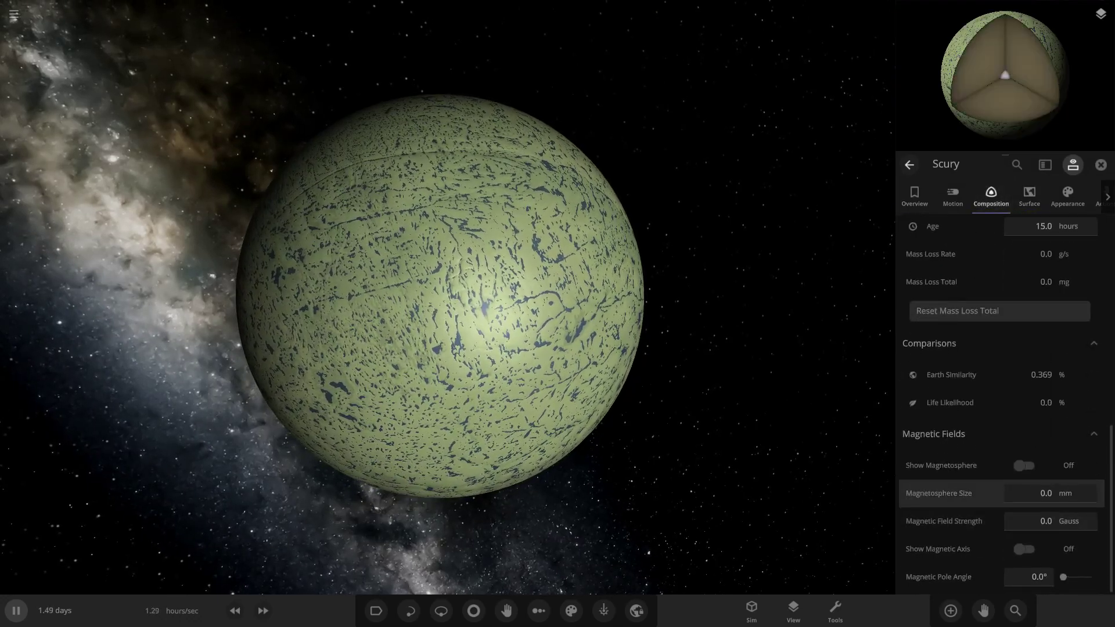
pyautogui.scroll(5, 986, 441)
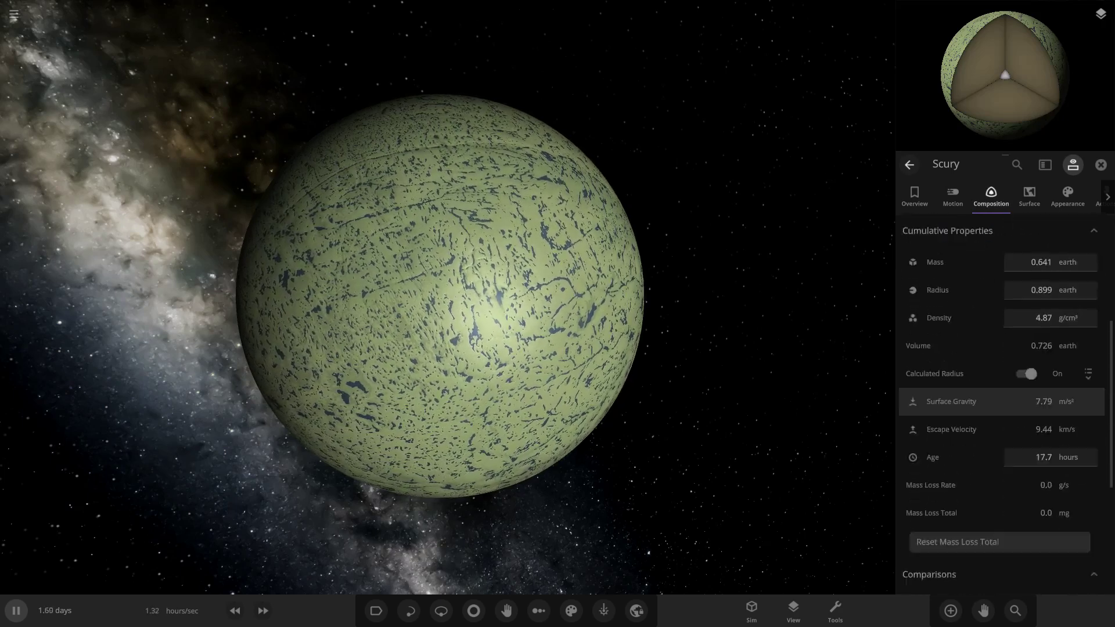
pyautogui.scroll(-5, 999, 348)
pyautogui.click(1029, 195)
pyautogui.scroll(-5, 998, 458)
pyautogui.scroll(-9, 998, 464)
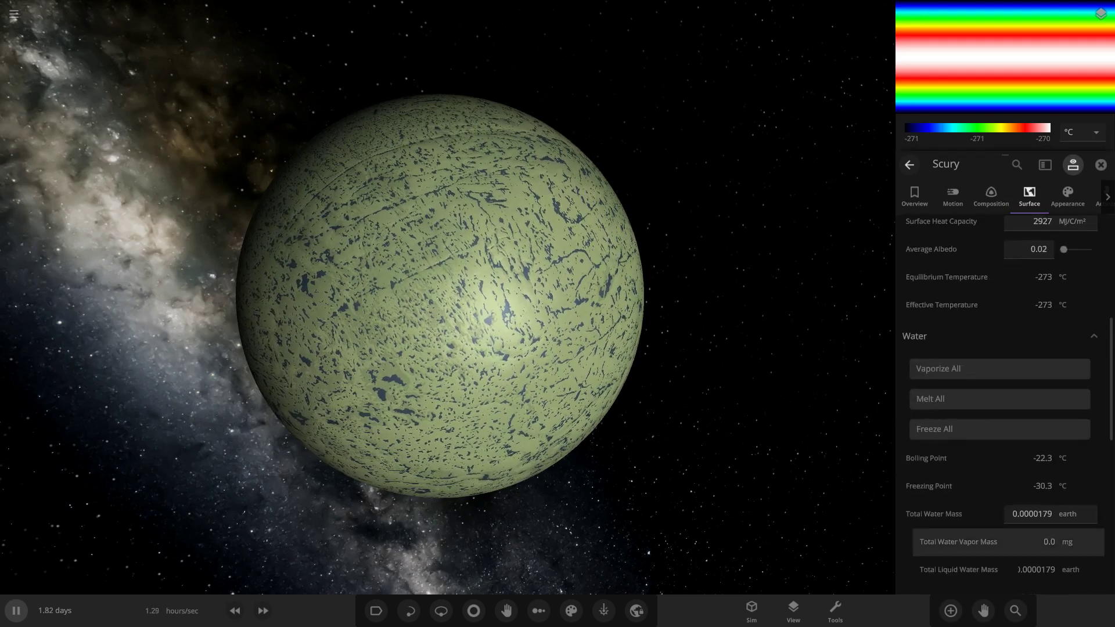
pyautogui.scroll(-2, 999, 458)
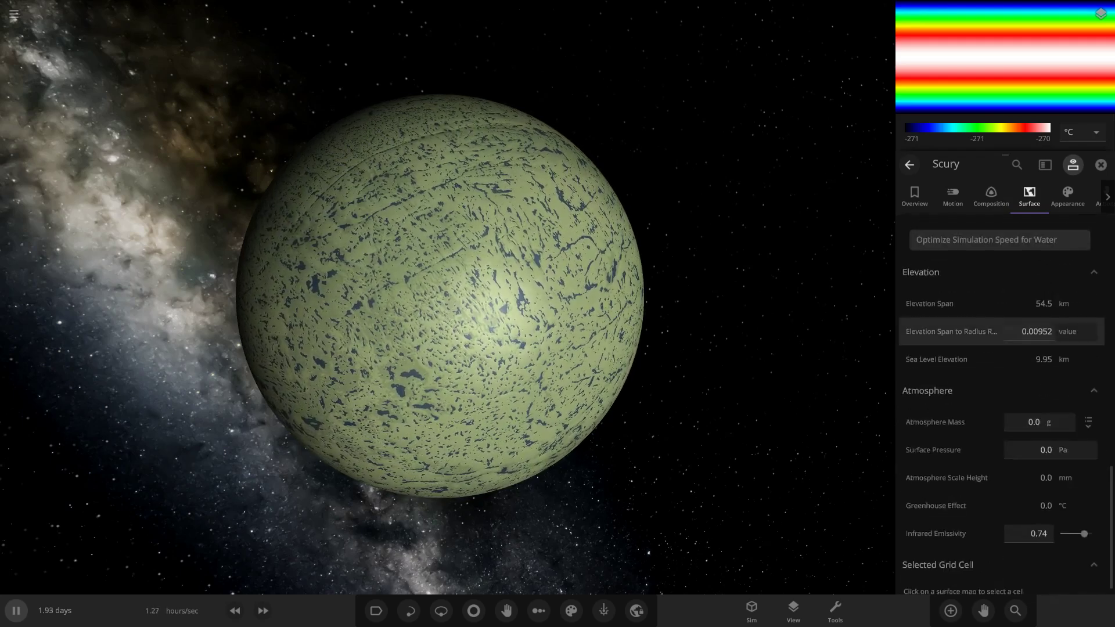
# - Give the rocky planet an atmosphere by setting its surface pressure to 1 atm and then adjusting it to 1.50 atm
pyautogui.scroll(-1, 999, 459)
pyautogui.click(1063, 439)
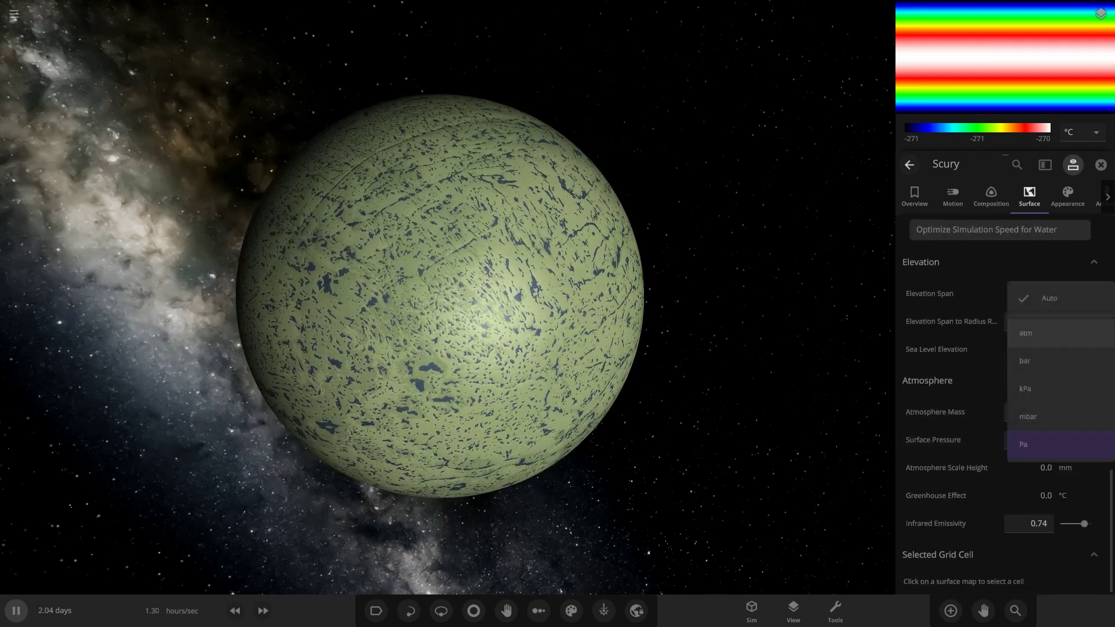
pyautogui.click(1039, 332)
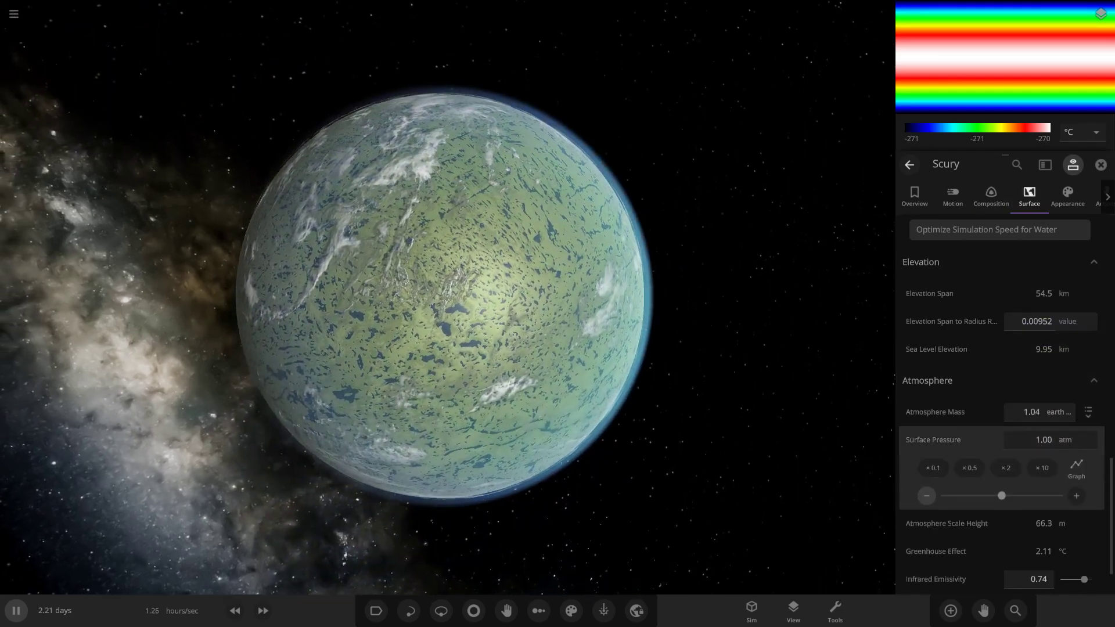
pyautogui.click(927, 496)
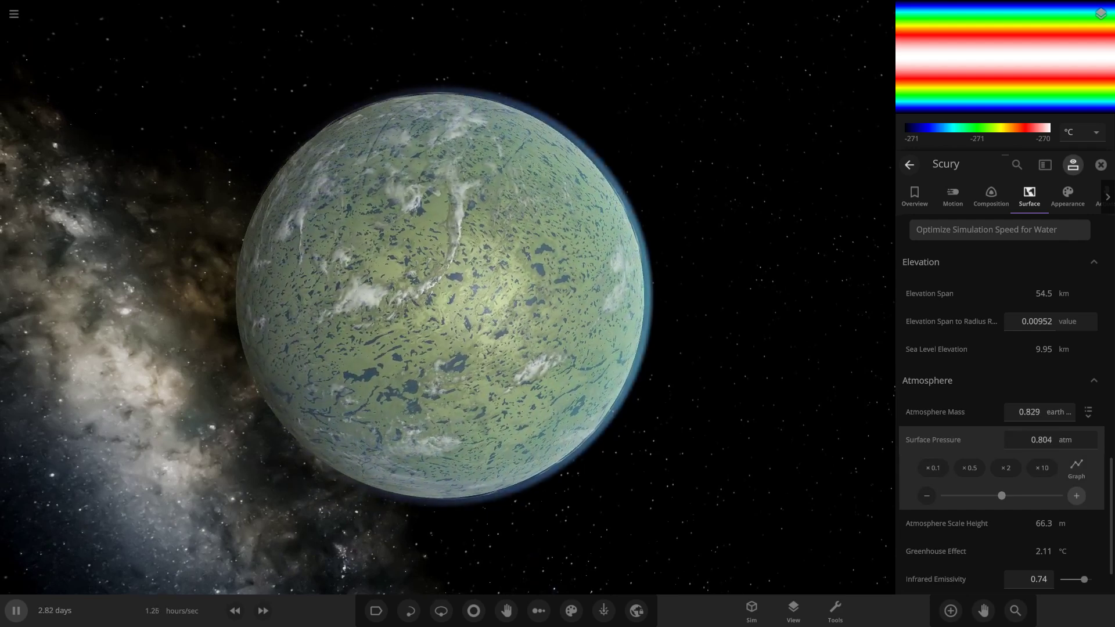
pyautogui.moveTo(444, 360); pyautogui.dragTo(458, 261)
pyautogui.scroll(4, 459, 261)
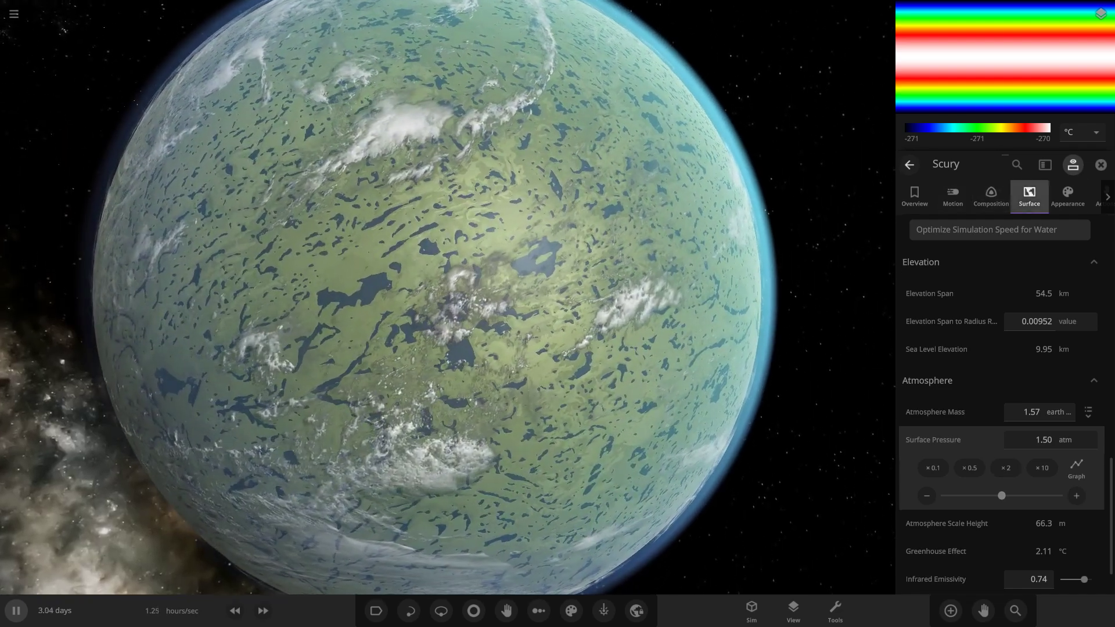
# - Change the rocky planet's liquid water colour to bright cyan
pyautogui.click(1067, 196)
pyautogui.scroll(-2, 435, 296)
pyautogui.scroll(2, 435, 296)
pyautogui.scroll(2, 441, 296)
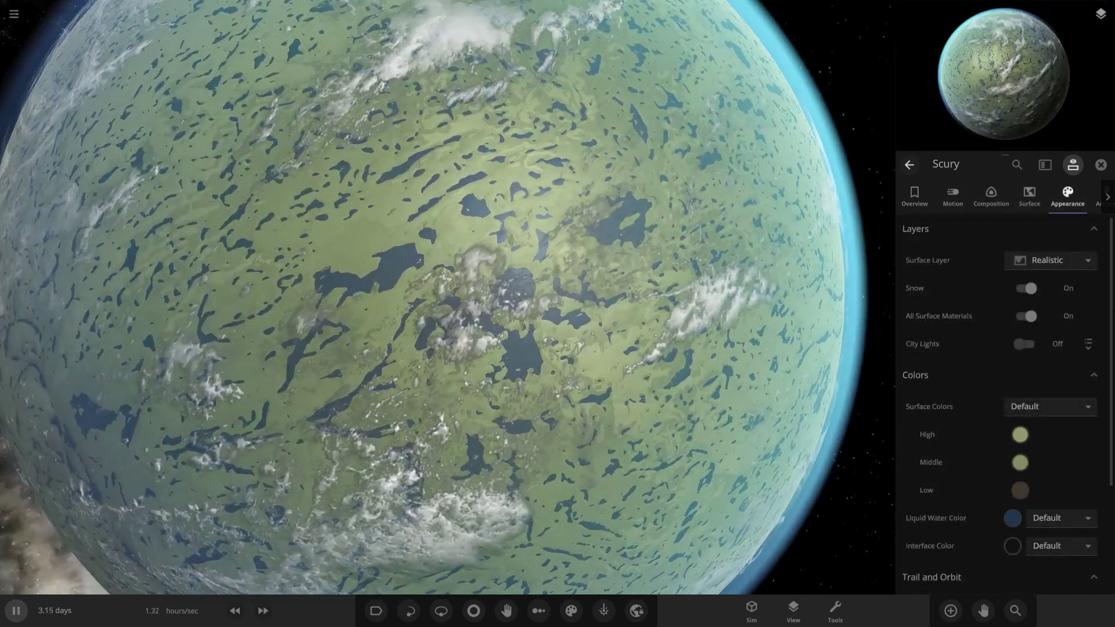
pyautogui.moveTo(442, 348); pyautogui.dragTo(462, 243)
pyautogui.scroll(-5, 462, 244)
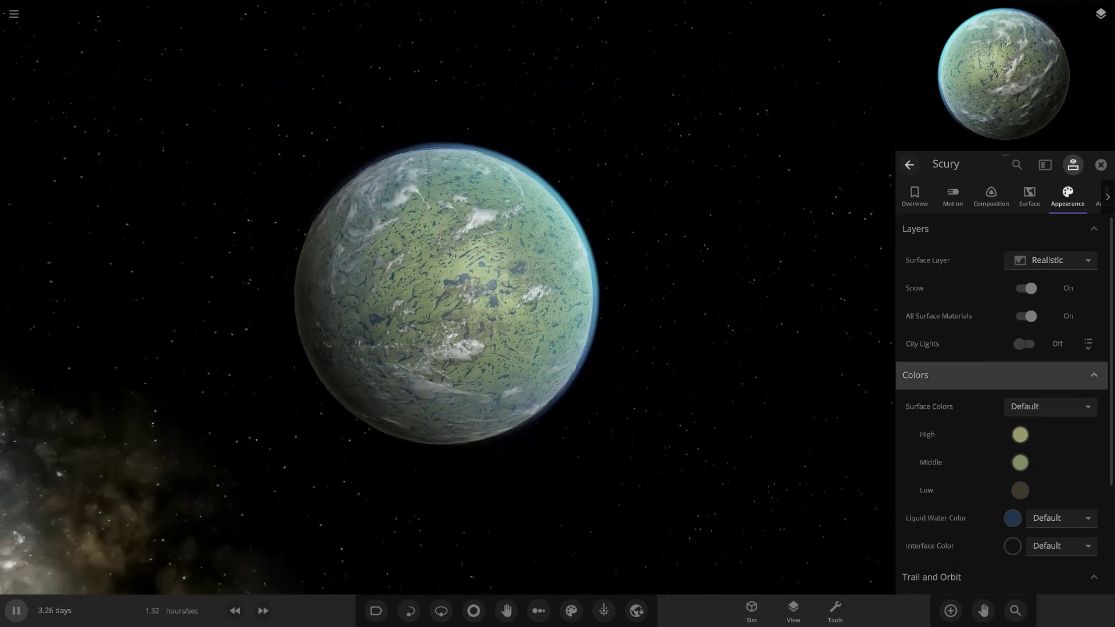
pyautogui.scroll(-3, 1003, 406)
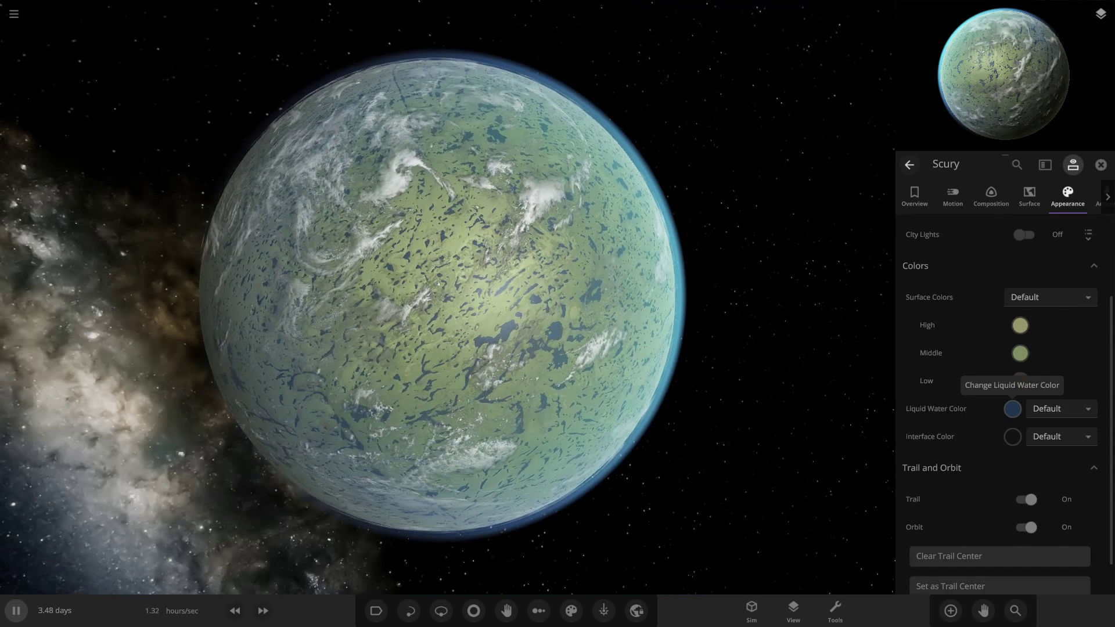
pyautogui.click(1012, 408)
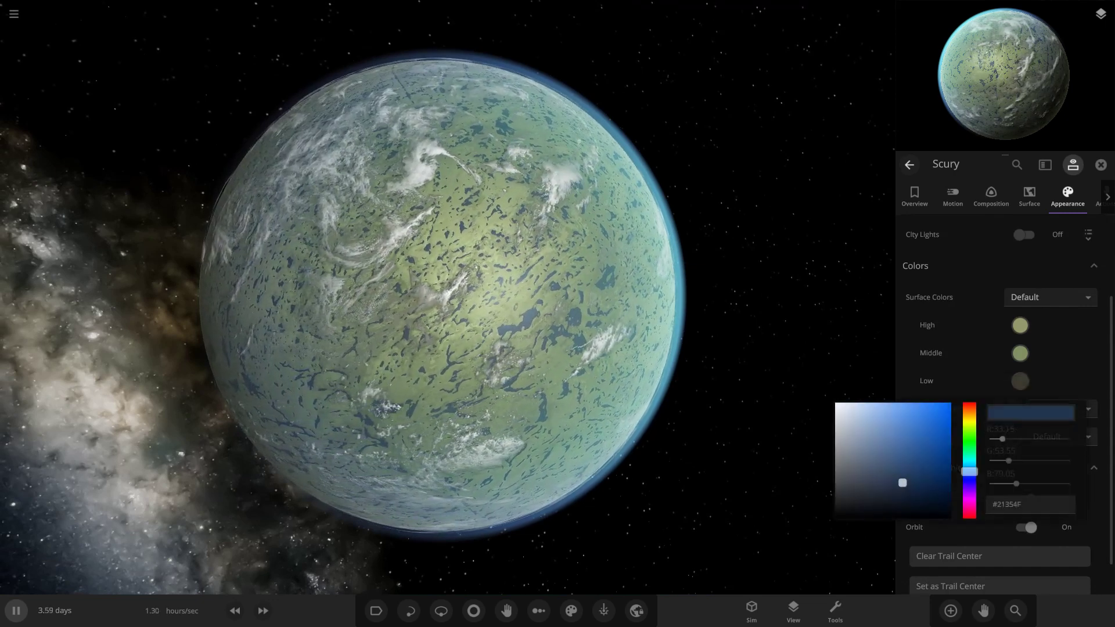
pyautogui.write('#216F71')
pyautogui.moveTo(725, 349); pyautogui.dragTo(732, 284)
# - Set the planet's high surface colour to dark red #530000 and its middle surface colour to dark red #461313
pyautogui.click(1019, 325)
pyautogui.click(969, 322)
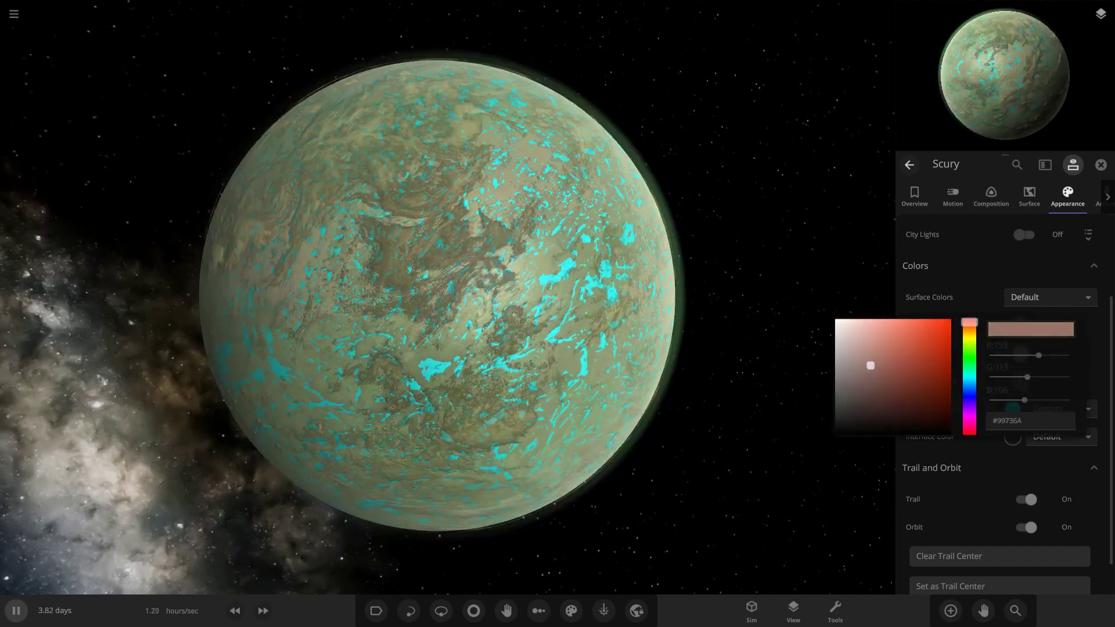
pyautogui.moveTo(870, 366); pyautogui.dragTo(951, 388)
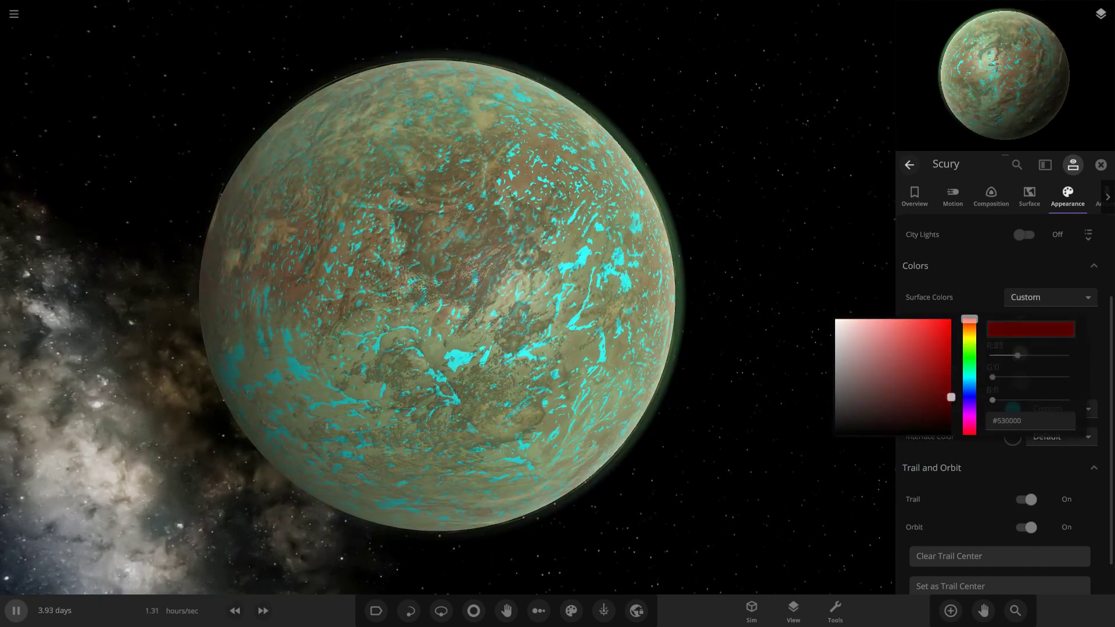
pyautogui.press('Escape')
pyautogui.click(1020, 353)
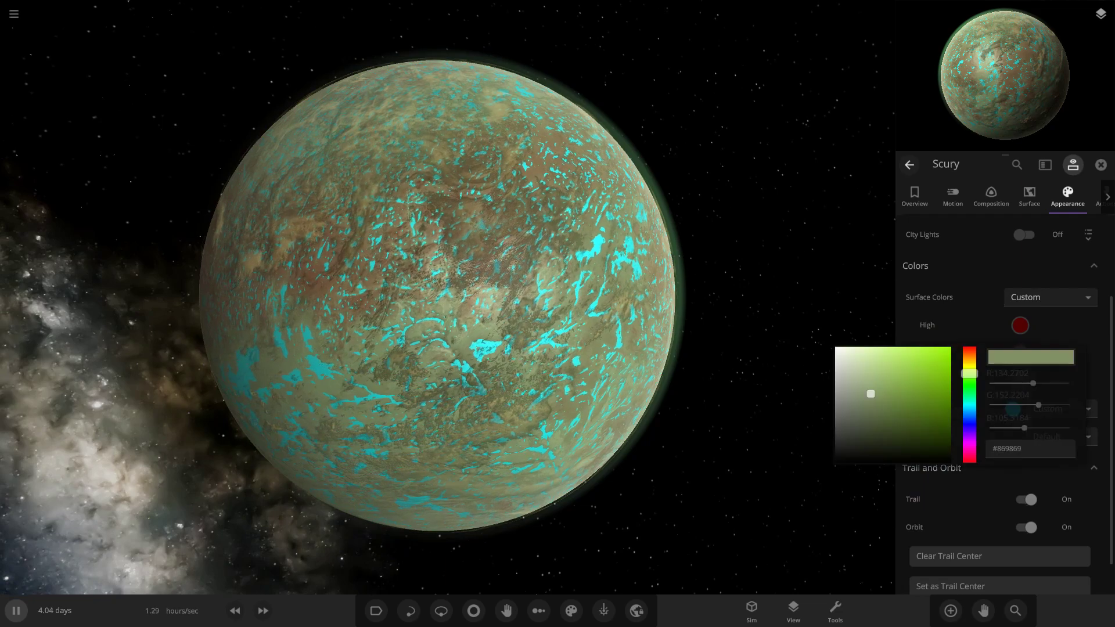
pyautogui.moveTo(968, 373); pyautogui.dragTo(969, 346)
pyautogui.moveTo(870, 393)
pyautogui.mouseDown()
pyautogui.moveTo(948, 408)
pyautogui.moveTo(921, 386)
pyautogui.moveTo(917, 423)
pyautogui.mouseUp()
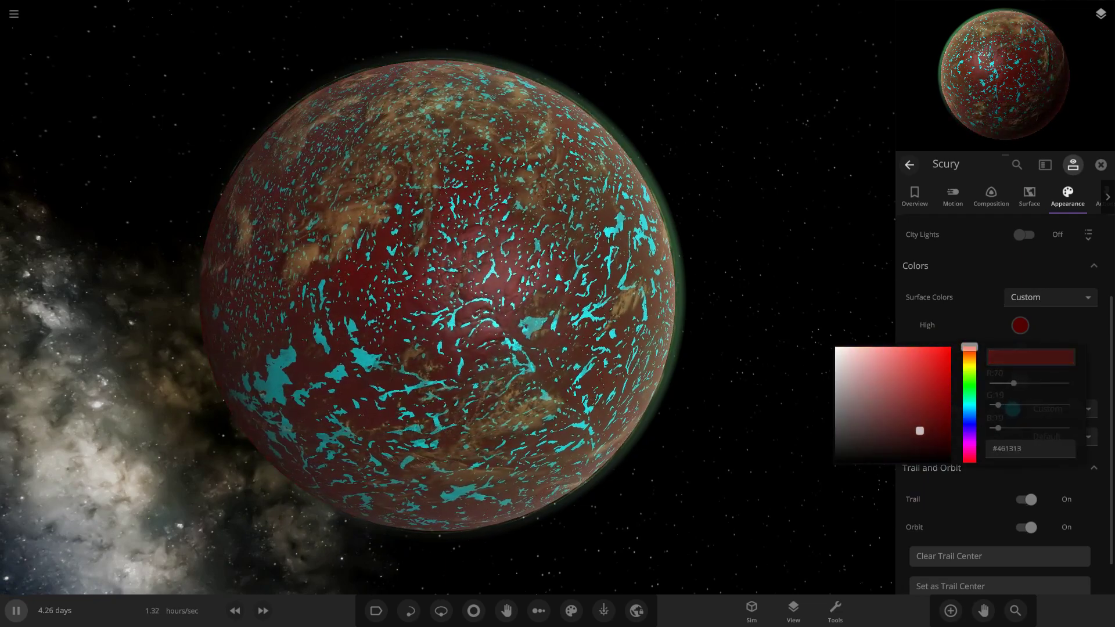
pyautogui.press('Escape')
# - Close and reopen the planet's full properties, and change its atmosphere colour to bright green
pyautogui.scroll(2, 1003, 378)
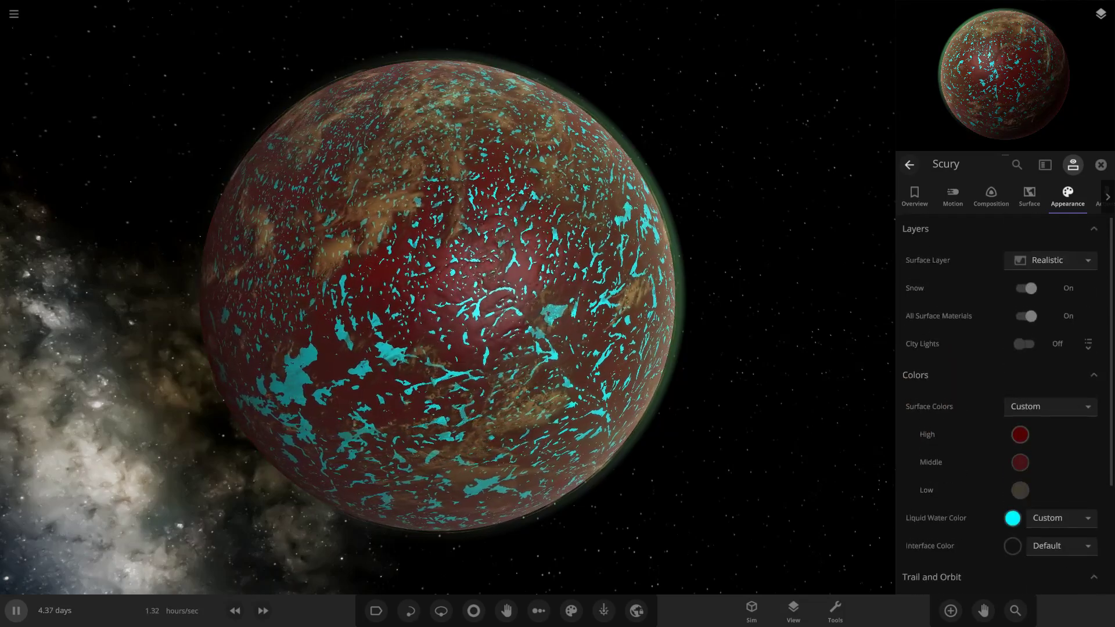
pyautogui.click(1101, 165)
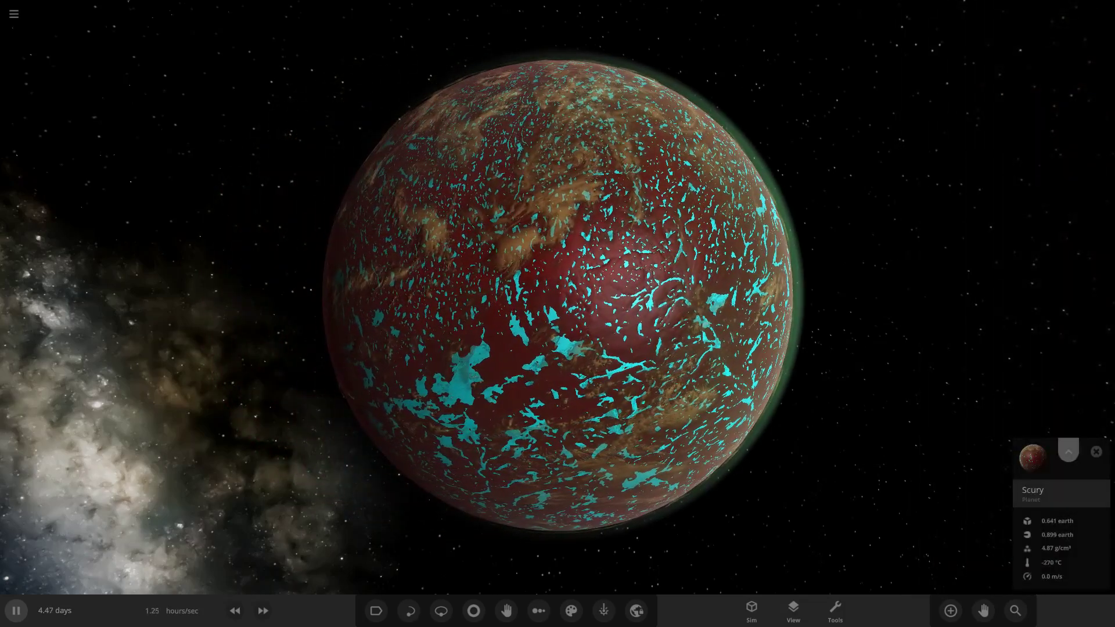
pyautogui.click(1069, 452)
pyautogui.click(1067, 196)
pyautogui.scroll(-2, 1045, 394)
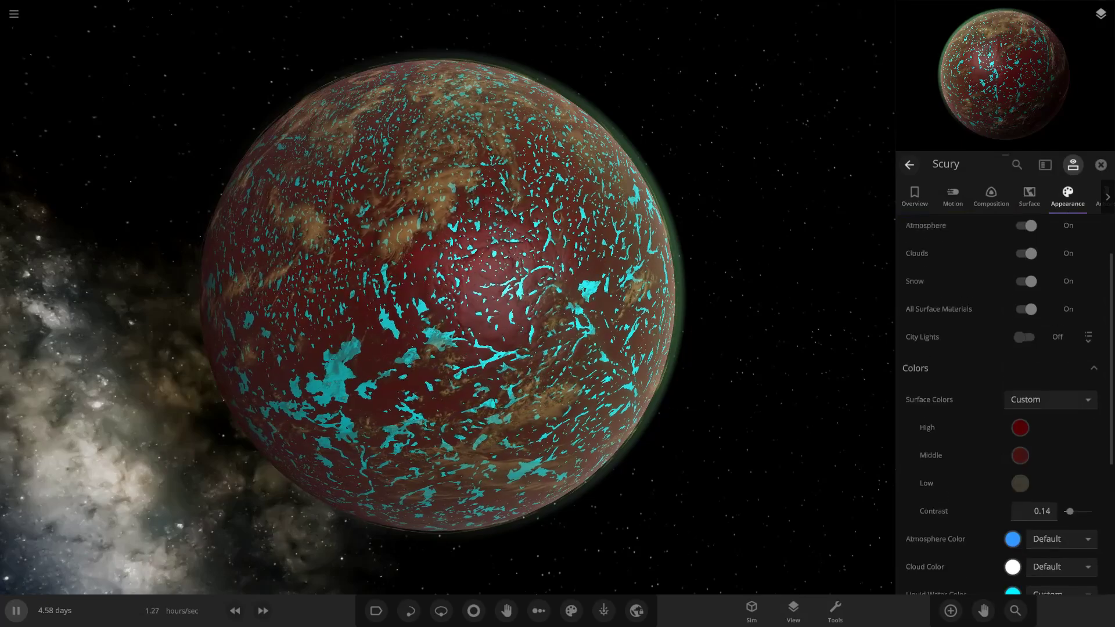
pyautogui.scroll(-3, 1002, 407)
pyautogui.click(1012, 399)
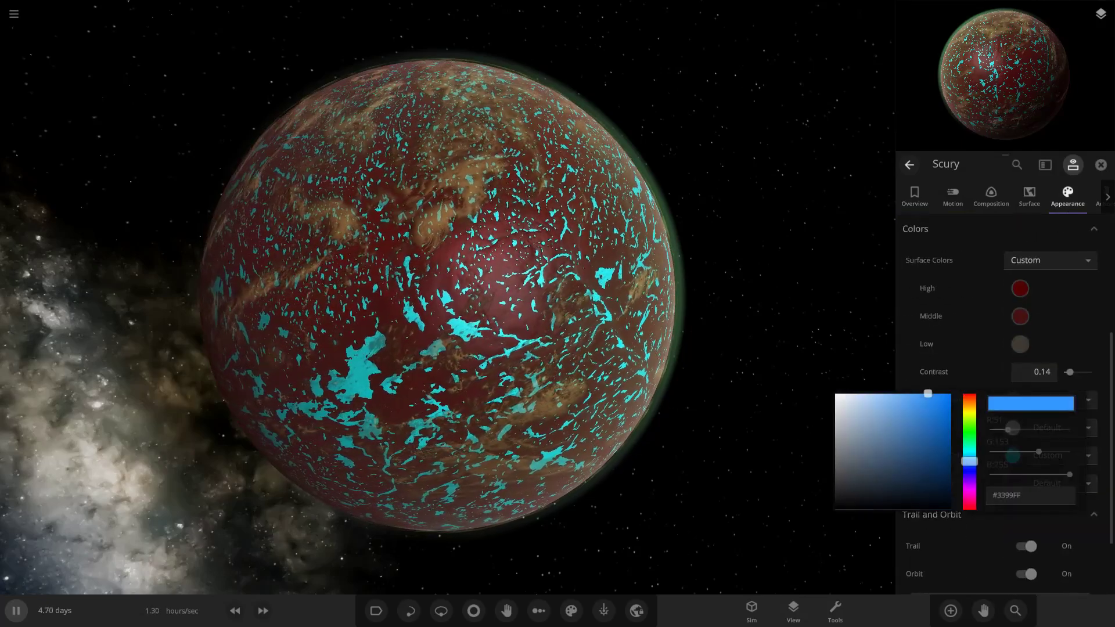
pyautogui.click(969, 430)
pyautogui.moveTo(760, 372); pyautogui.dragTo(780, 325)
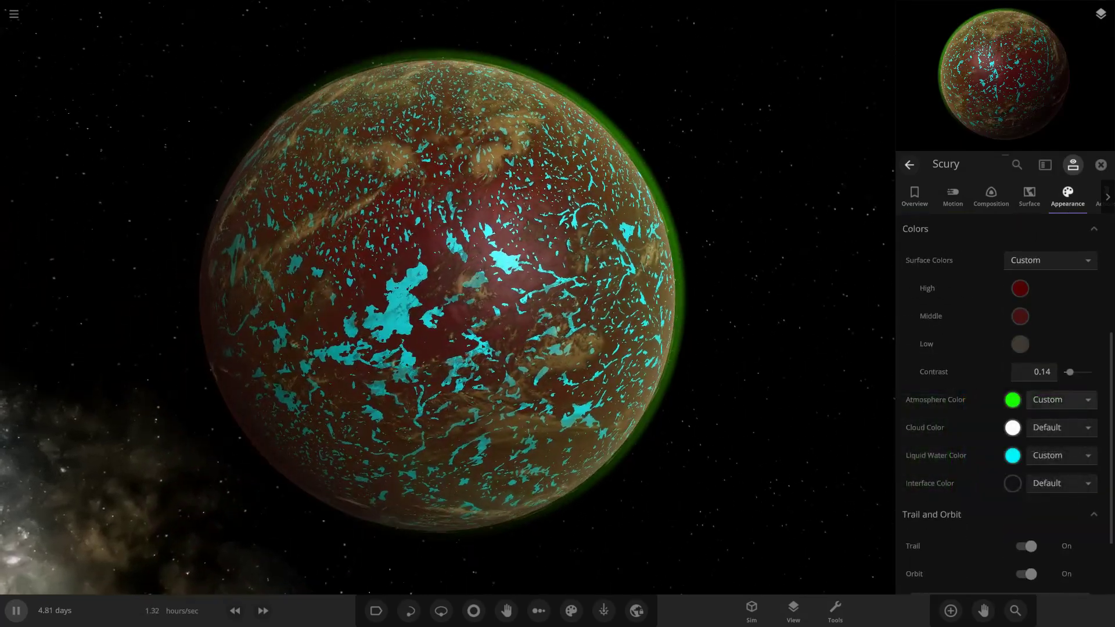
# - Set the planet's cloud colour to a custom white
pyautogui.click(1013, 428)
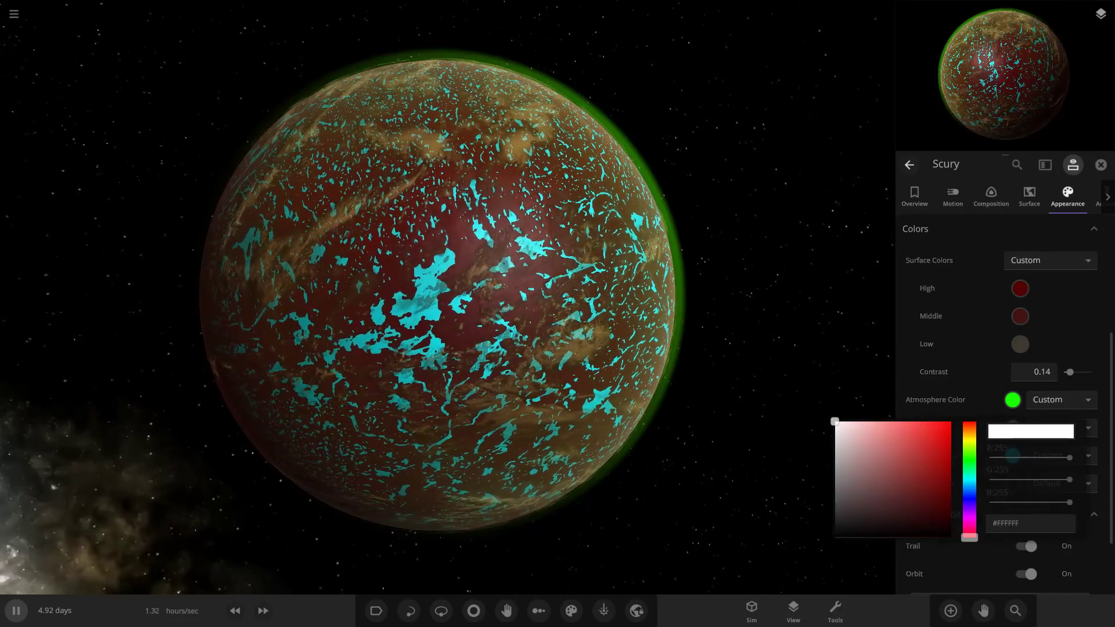
pyautogui.moveTo(754, 348); pyautogui.dragTo(795, 326)
pyautogui.scroll(3, 801, 395)
pyautogui.scroll(-4, 807, 389)
# - Examine the planet's material composition and try adjusting its hydrogen share
pyautogui.click(990, 196)
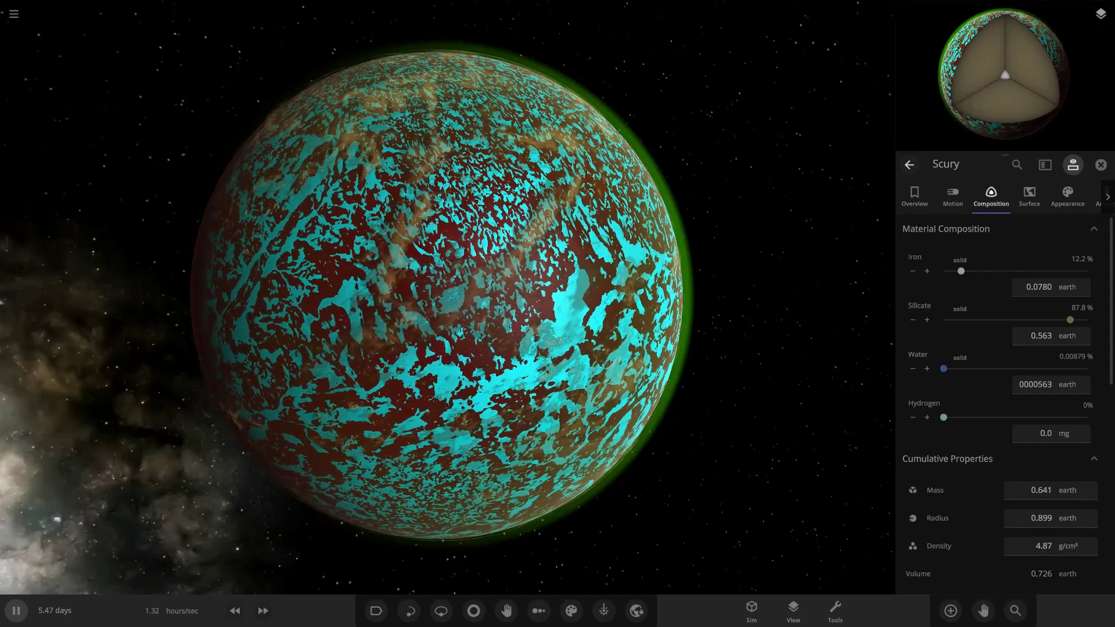
pyautogui.moveTo(371, 464); pyautogui.dragTo(383, 348)
pyautogui.scroll(-4, 383, 349)
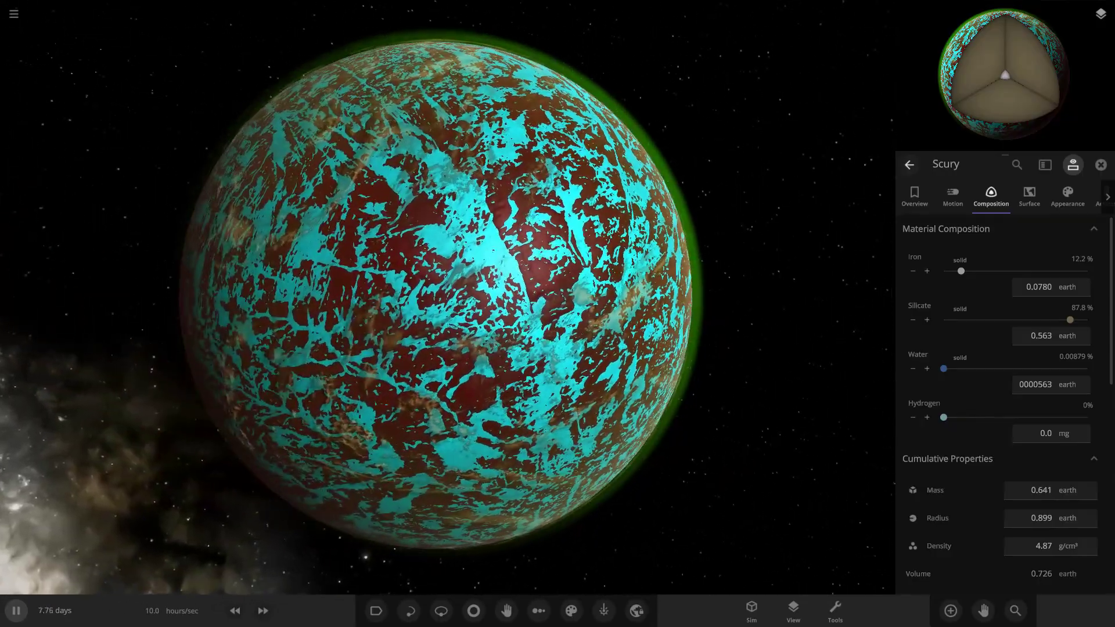
pyautogui.moveTo(943, 418); pyautogui.dragTo(943, 418)
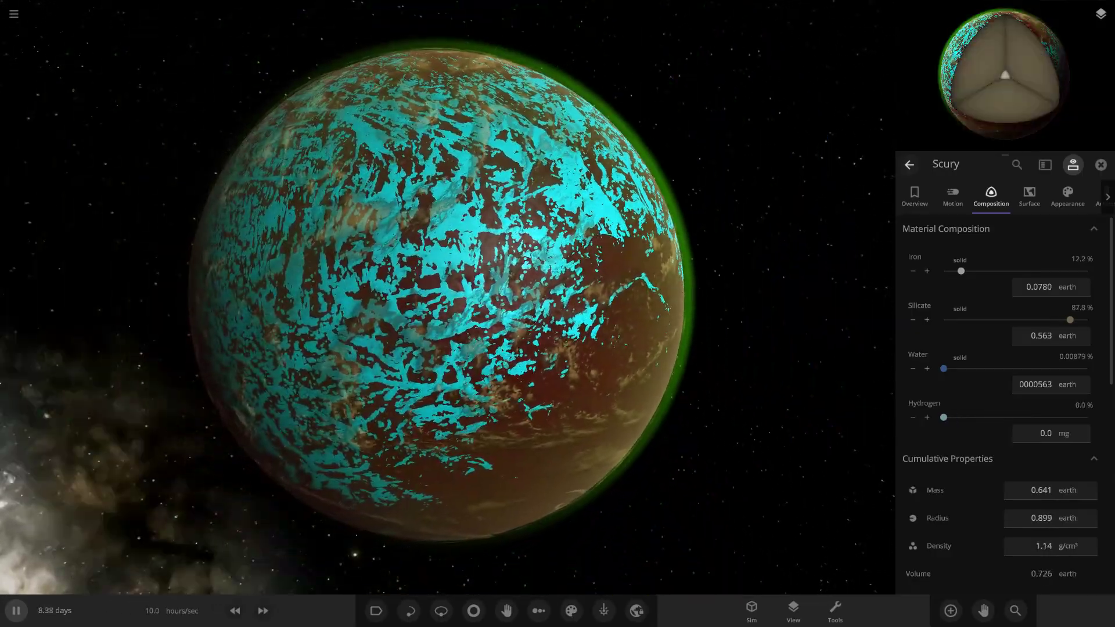
pyautogui.moveTo(522, 348); pyautogui.dragTo(574, 350)
pyautogui.scroll(-4, 284, 342)
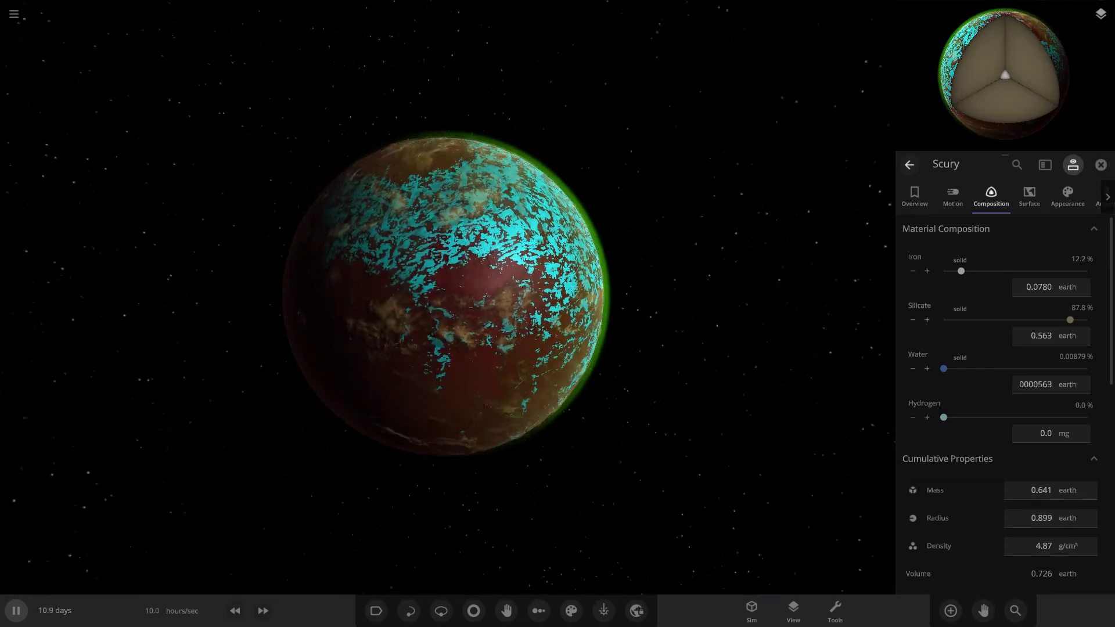
# - Set the planet's low surface colour to green and its high surface colour to white
pyautogui.click(1028, 196)
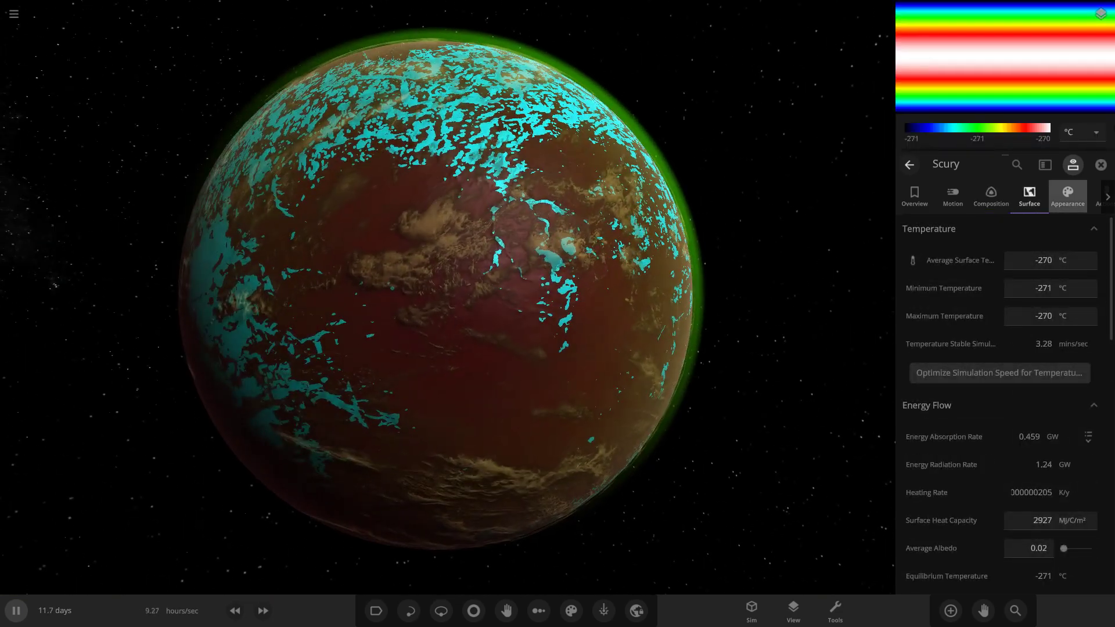
pyautogui.click(1067, 196)
pyautogui.click(1020, 344)
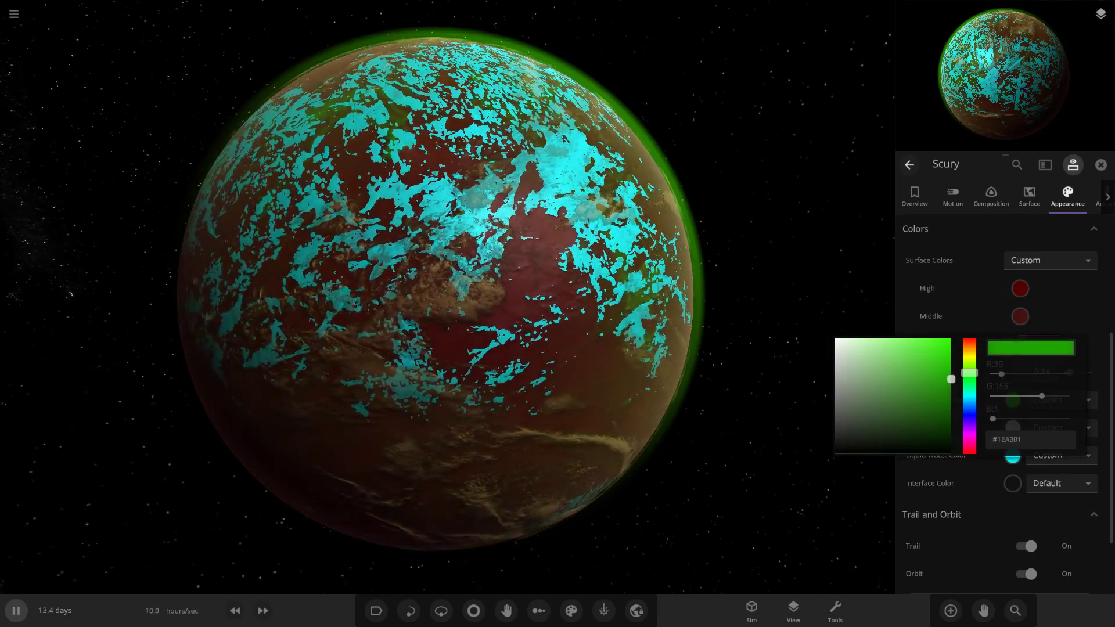
pyautogui.press('Escape')
pyautogui.click(1019, 288)
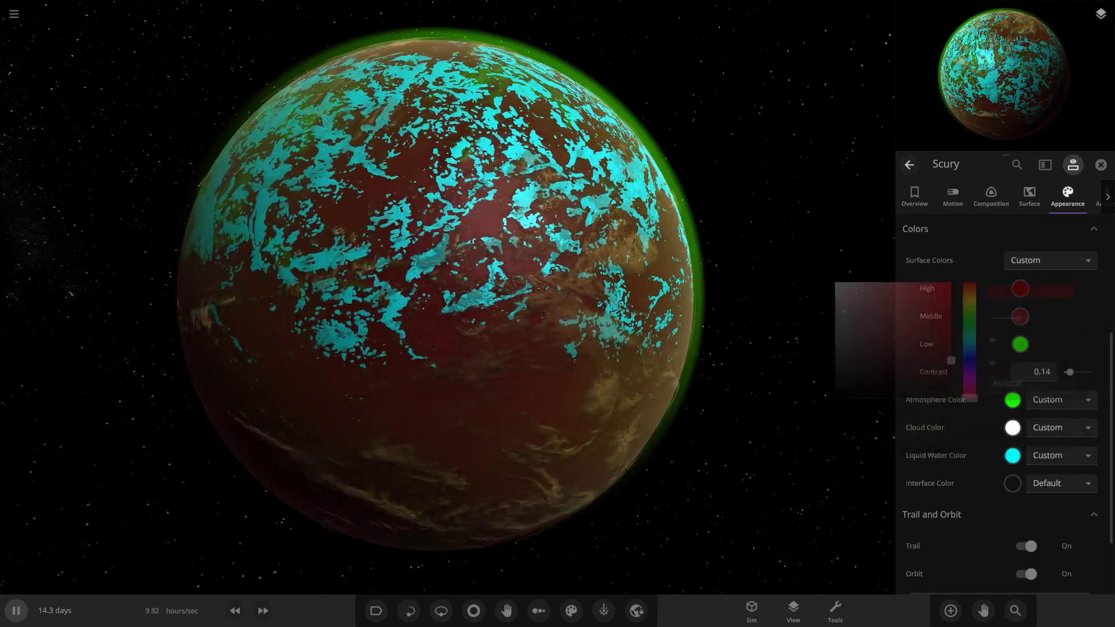
pyautogui.click(834, 283)
pyautogui.press('Escape')
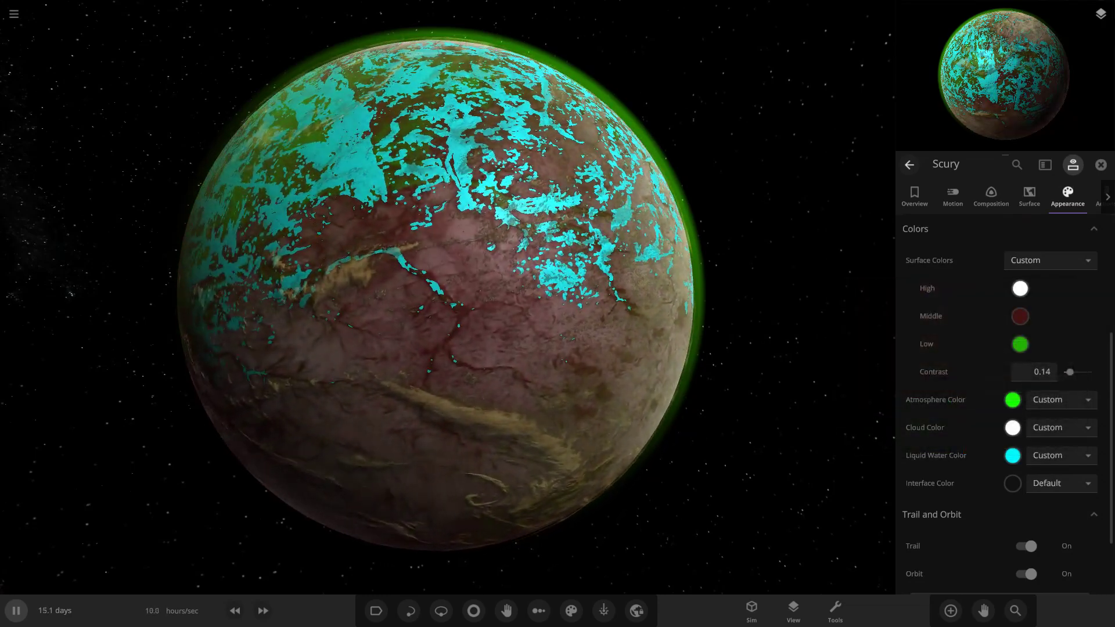
# - Change the planet's middle surface colour to a brighter red
pyautogui.click(1020, 316)
pyautogui.moveTo(919, 393); pyautogui.dragTo(934, 364)
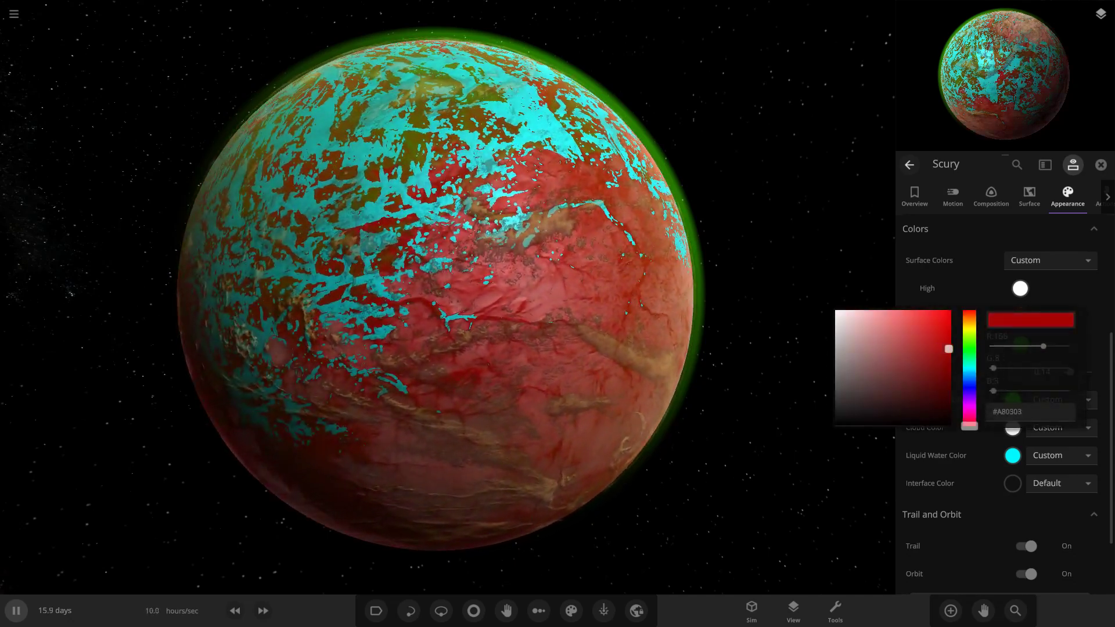
pyautogui.press('Escape')
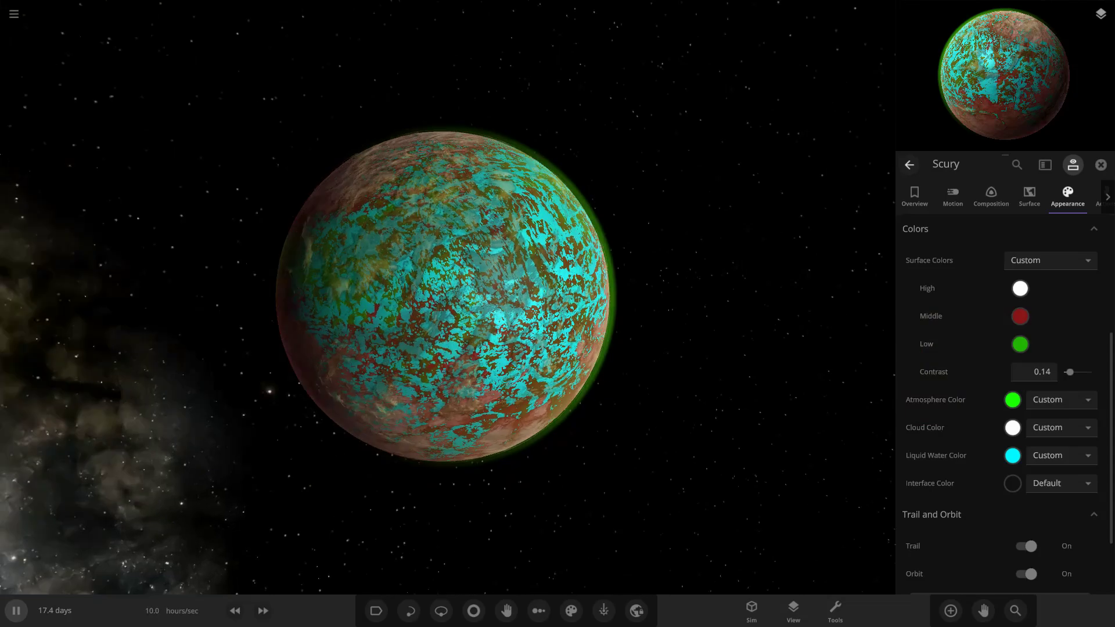
pyautogui.moveTo(444, 296); pyautogui.dragTo(473, 258, button='right')
pyautogui.scroll(5, 476, 270)
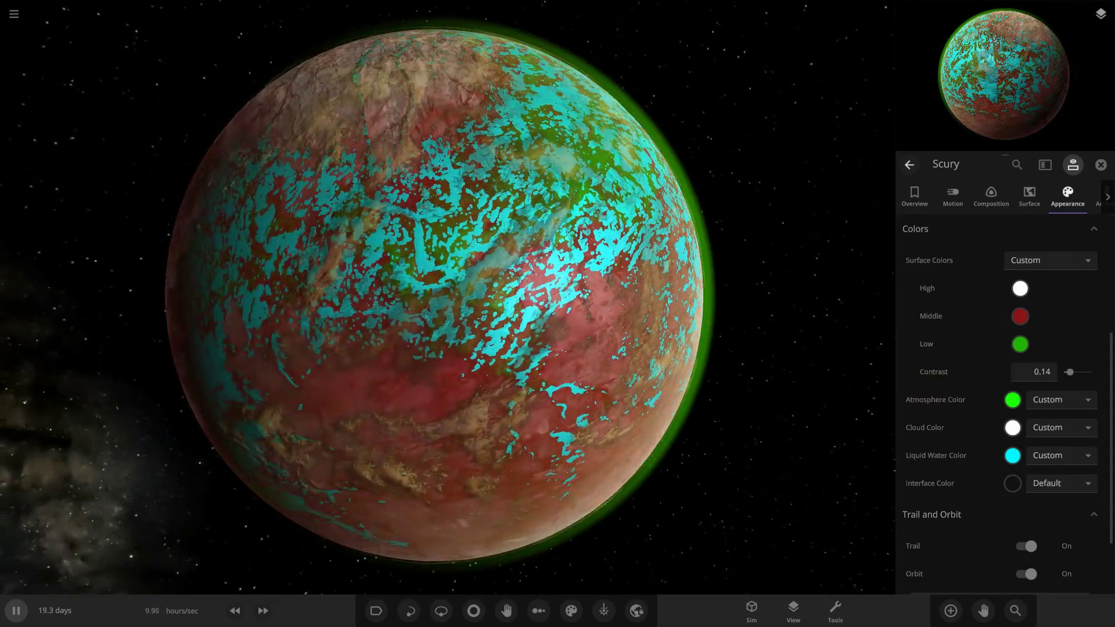
# - Change the planet's liquid water colour to blue and then to bright turquoise
pyautogui.click(1013, 456)
pyautogui.click(837, 450)
pyautogui.moveTo(835, 449); pyautogui.dragTo(951, 449)
pyautogui.click(968, 517)
pyautogui.click(950, 504)
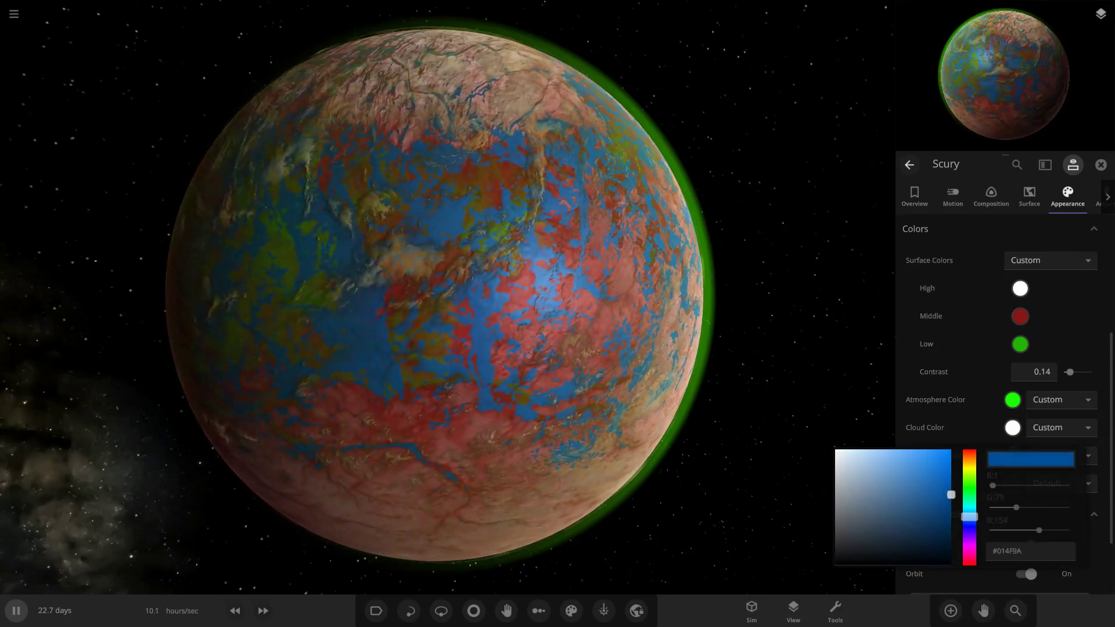
pyautogui.click(969, 506)
pyautogui.moveTo(950, 499); pyautogui.dragTo(951, 450)
pyautogui.moveTo(761, 406); pyautogui.dragTo(819, 342, button='right')
pyautogui.scroll(-2, 743, 331)
pyautogui.scroll(-2, 743, 331)
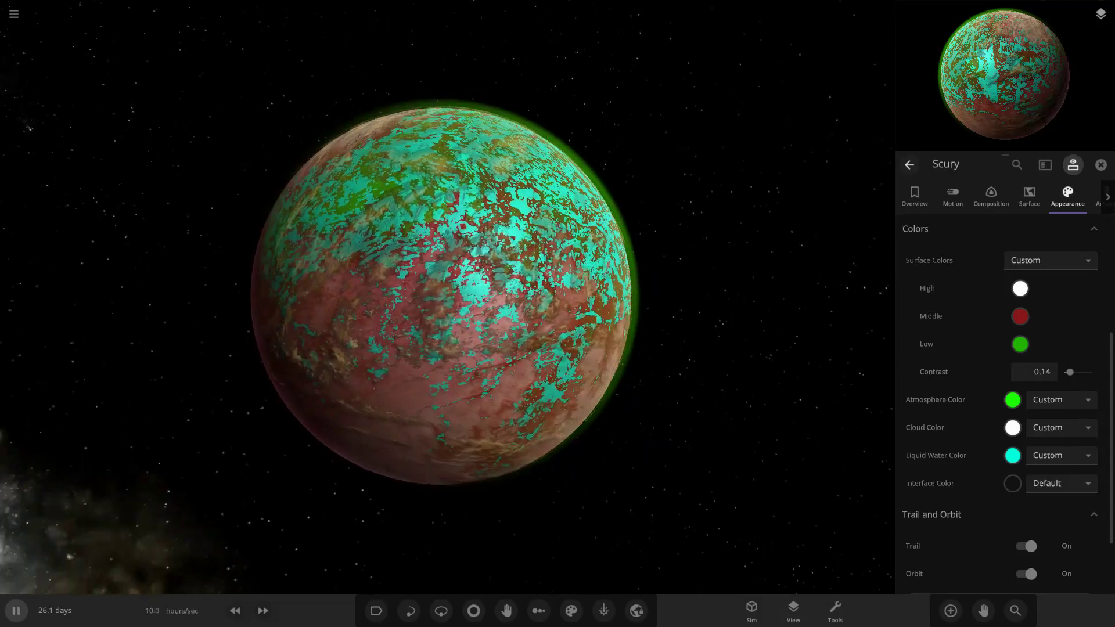
# - Try a pinkish tint for the high surface colour, keep it white, and darken the middle surface colour to deep red
pyautogui.click(1019, 289)
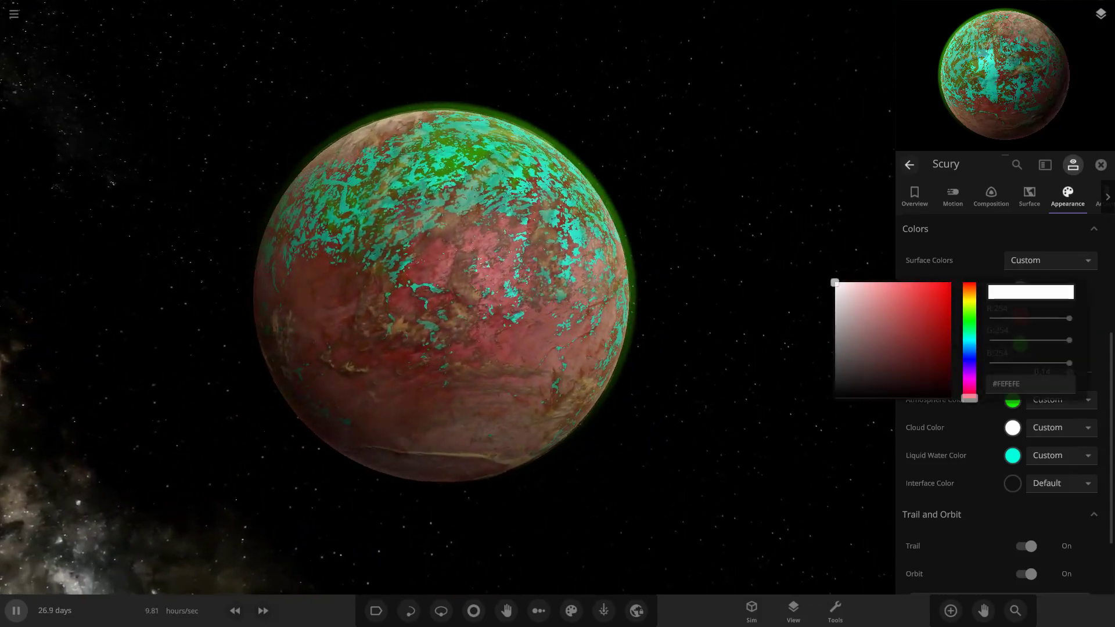
pyautogui.moveTo(950, 345); pyautogui.dragTo(951, 351)
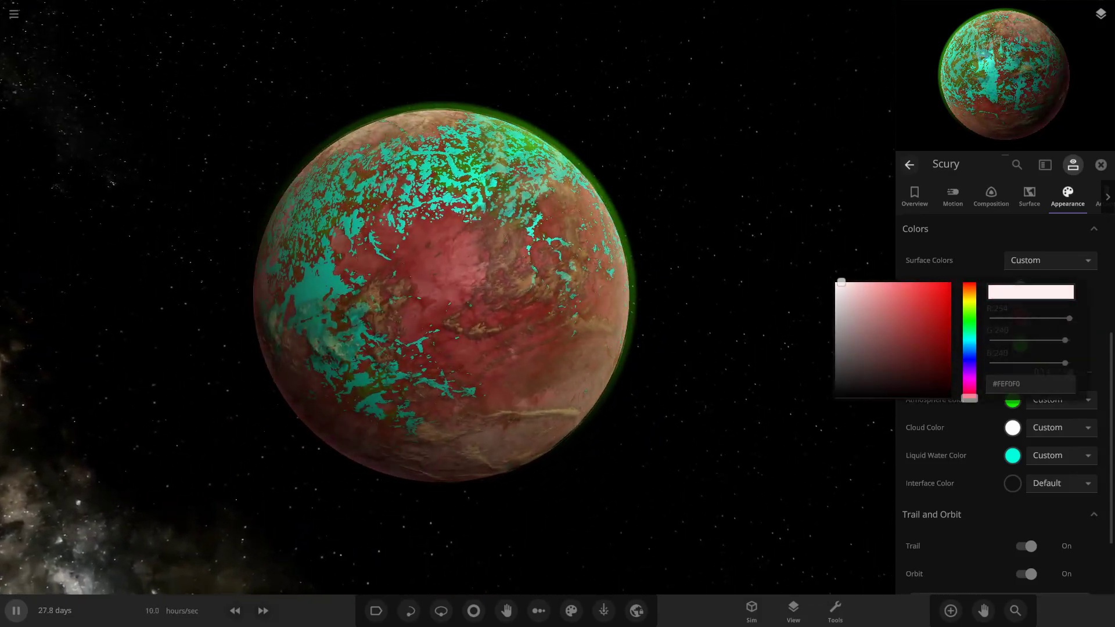
pyautogui.click(1020, 317)
pyautogui.moveTo(930, 365); pyautogui.dragTo(951, 390)
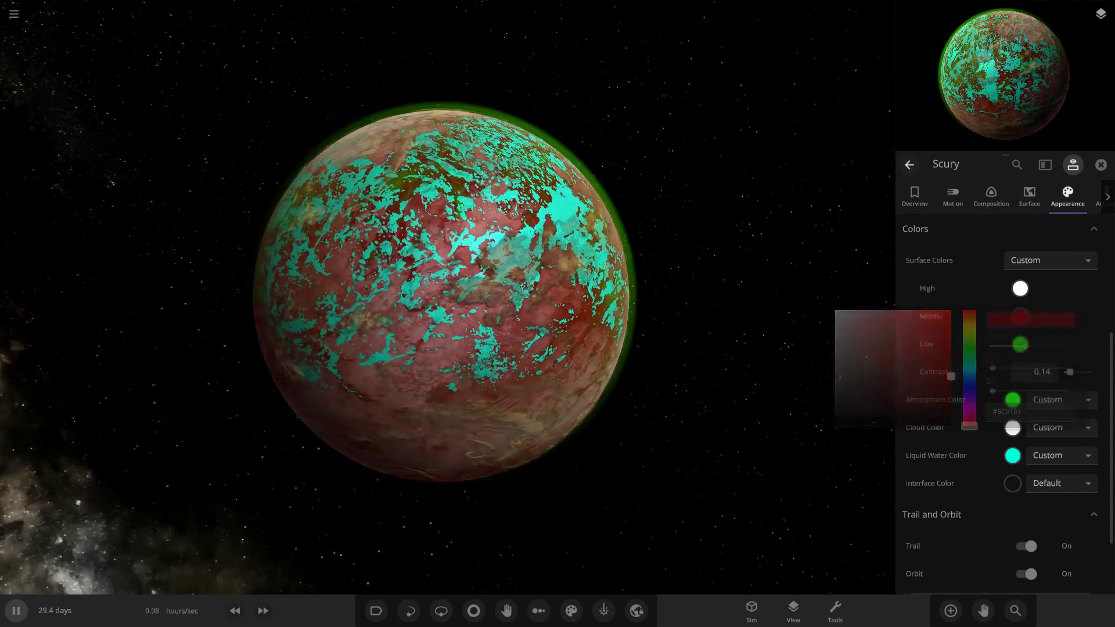
pyautogui.moveTo(667, 325); pyautogui.dragTo(424, 337)
pyautogui.scroll(4, 424, 337)
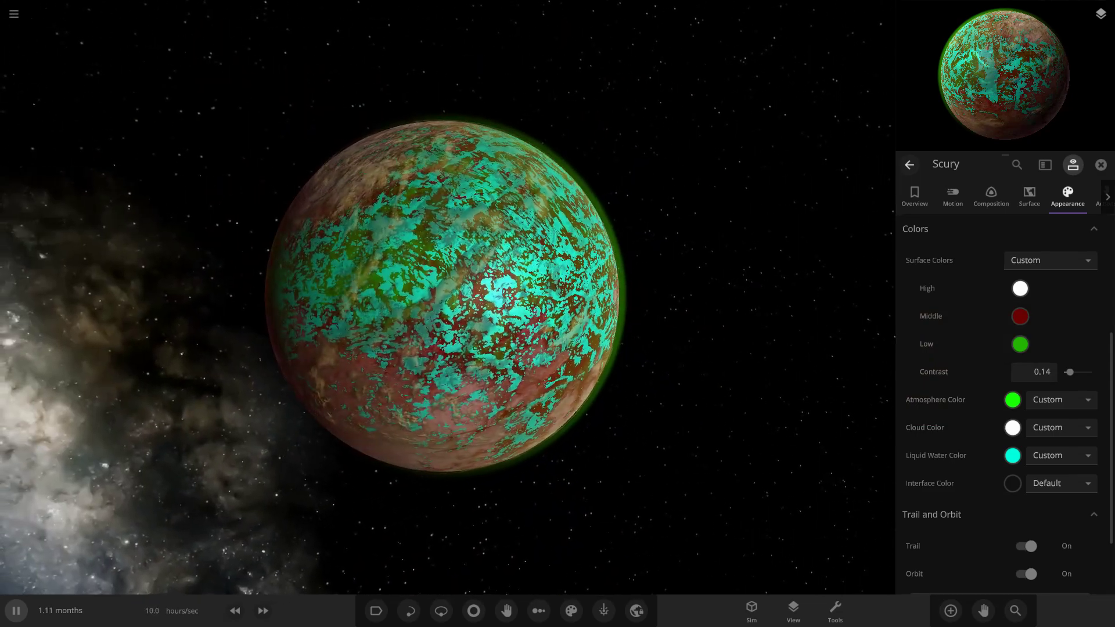
# - Turn on the planet's city lights and change their colour to cyan
pyautogui.scroll(-3, 1004, 406)
pyautogui.scroll(8, 1004, 406)
pyautogui.click(1025, 394)
pyautogui.click(1088, 394)
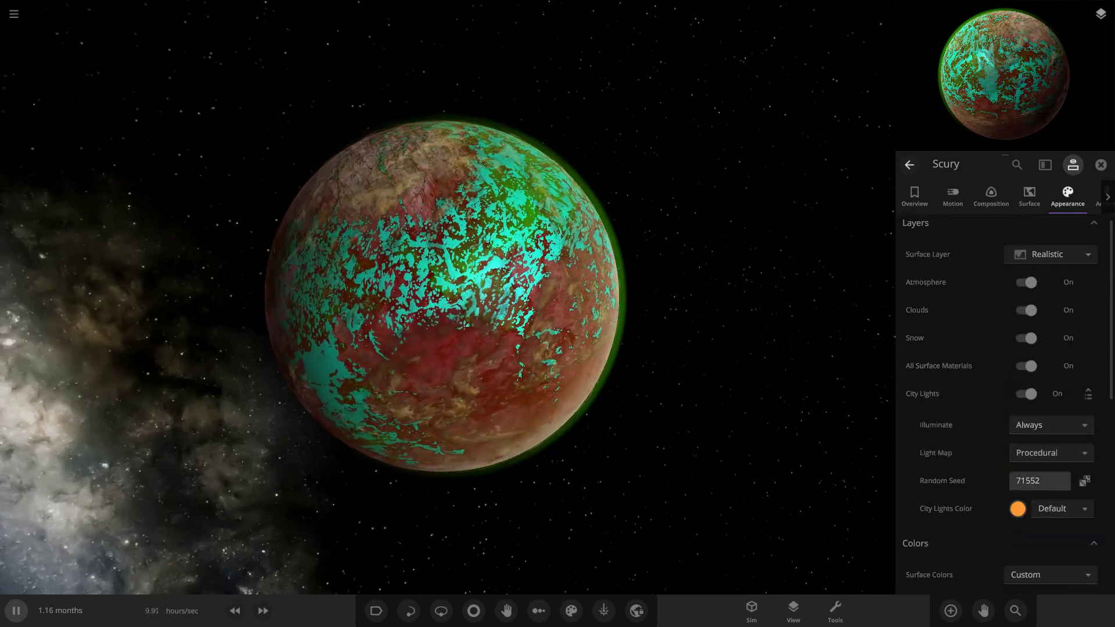
pyautogui.click(1017, 509)
pyautogui.click(969, 537)
pyautogui.moveTo(916, 520); pyautogui.dragTo(952, 478)
# - Check that the city lights are set to illuminate always and examine them on the planet's night side
pyautogui.click(1045, 433)
pyautogui.click(1051, 425)
pyautogui.click(1048, 428)
pyautogui.moveTo(581, 349); pyautogui.dragTo(784, 354)
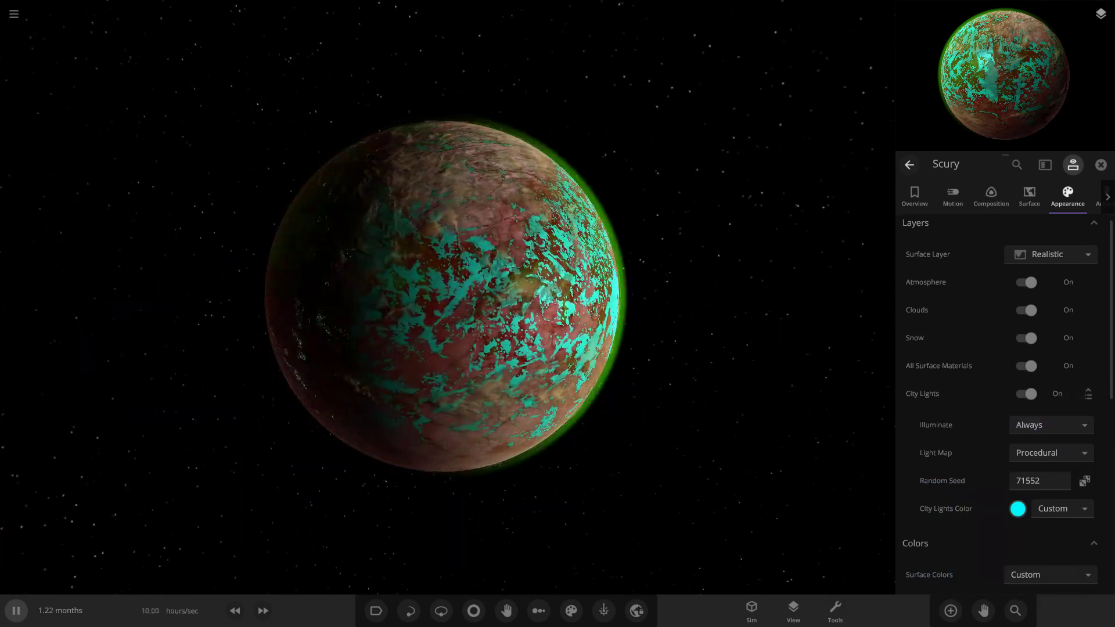
pyautogui.moveTo(441, 313); pyautogui.dragTo(650, 313, button='right')
pyautogui.scroll(4, 650, 314)
pyautogui.scroll(-4, 667, 497)
pyautogui.moveTo(703, 497); pyautogui.dragTo(510, 493, button='right')
# - Rename the planet as Pascal 26.1
pyautogui.click(914, 196)
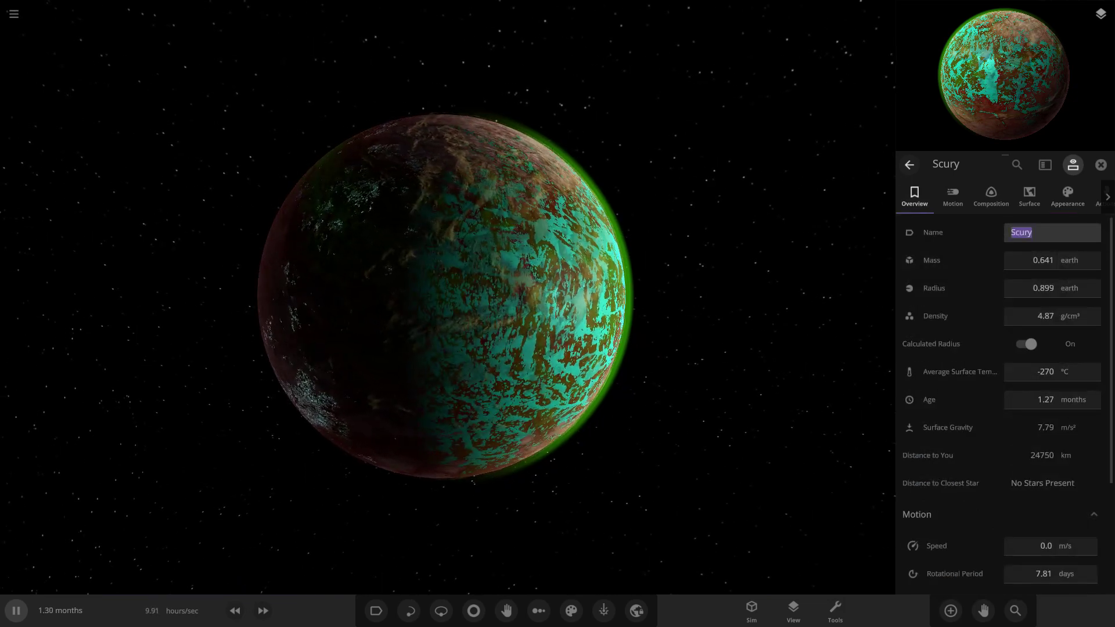
pyautogui.write('Pascal')
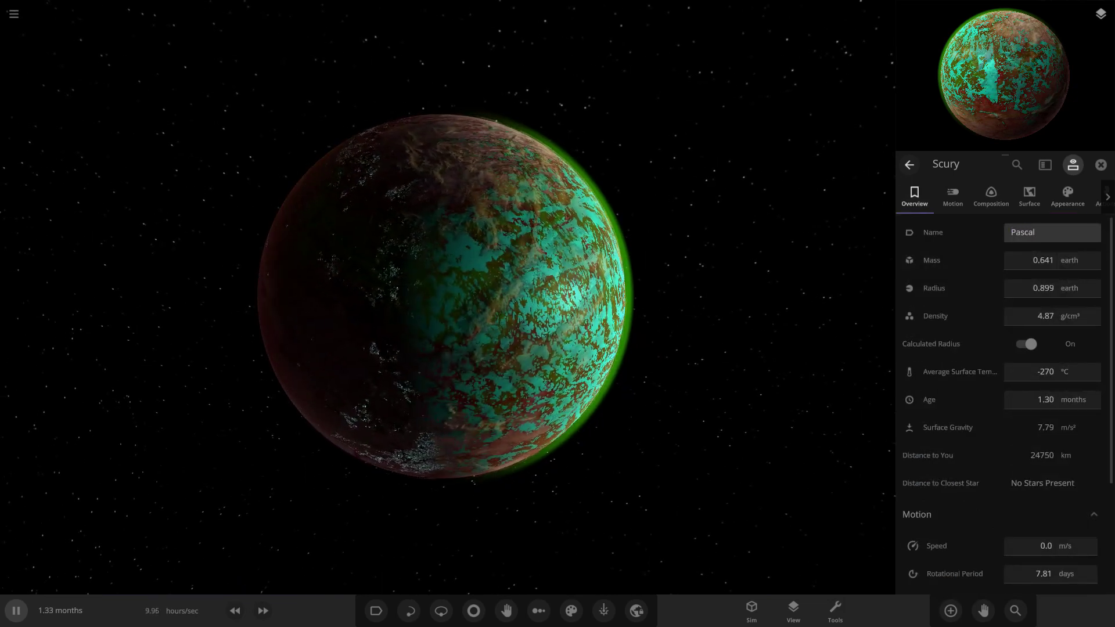
pyautogui.write(' 26.')
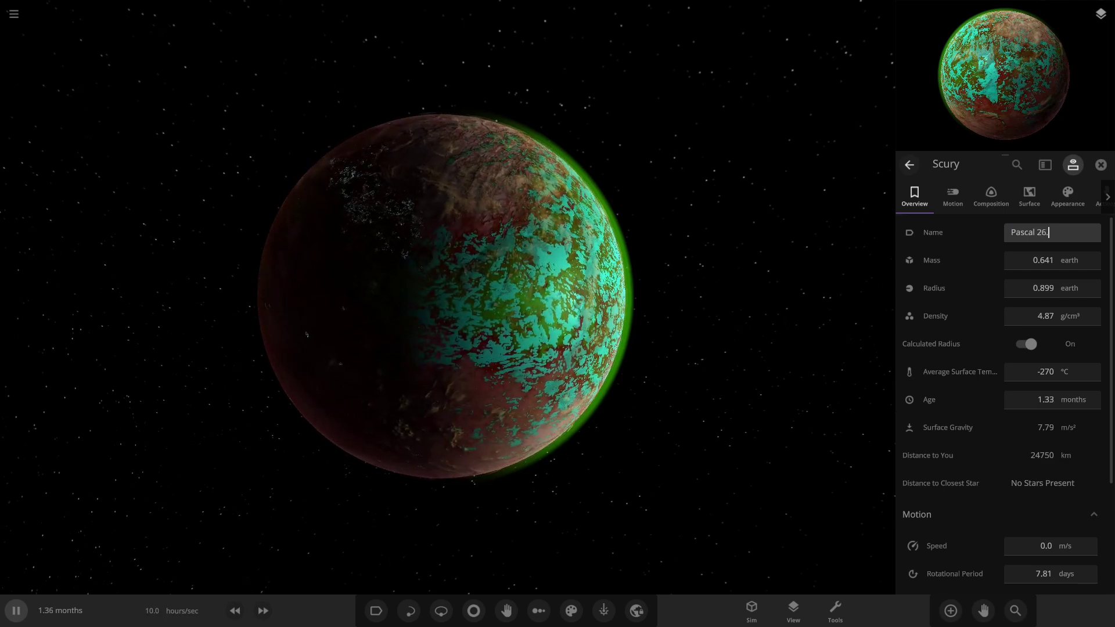
pyautogui.write('1')
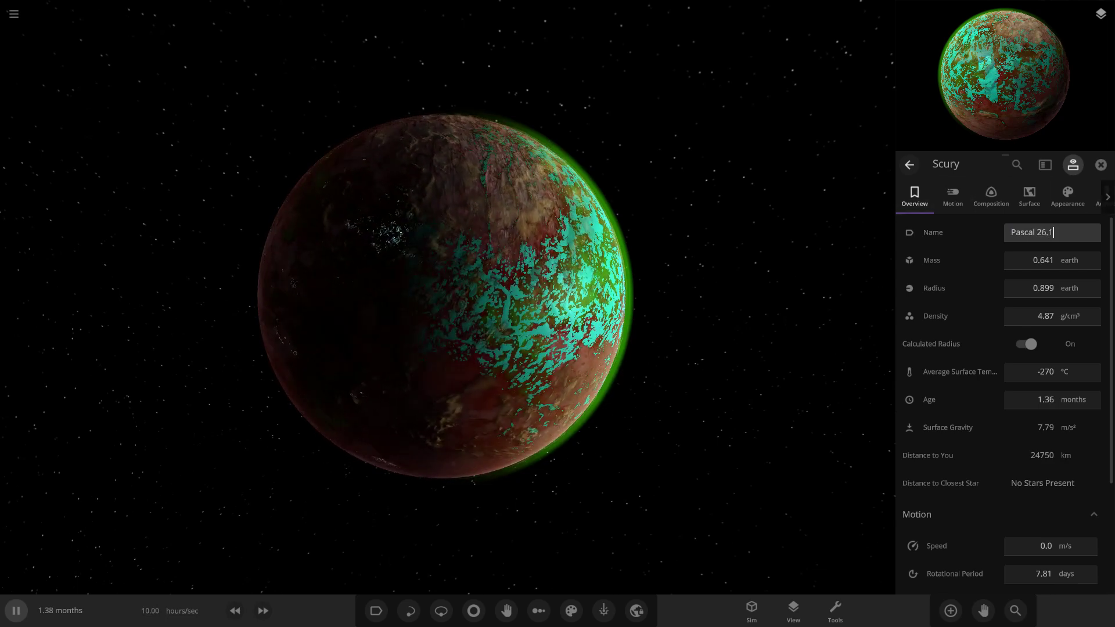
pyautogui.press('Return')
# - Save the planet as a reusable object under the name Pascal 26.1 and close its properties
pyautogui.click(1095, 197)
pyautogui.click(1003, 233)
pyautogui.press('Return')
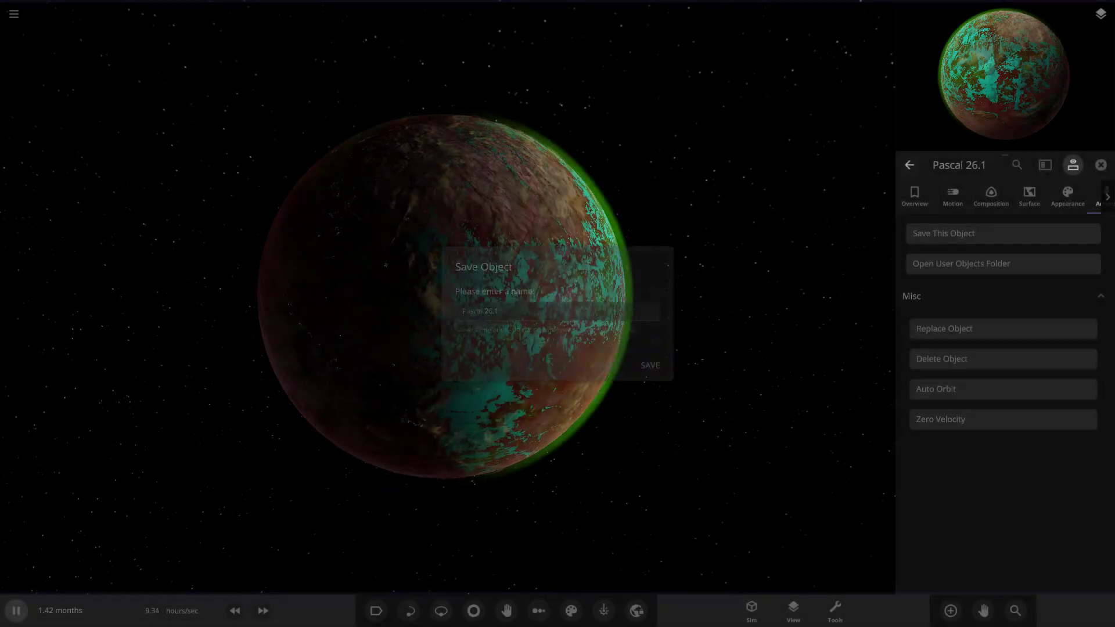
pyautogui.press('Escape')
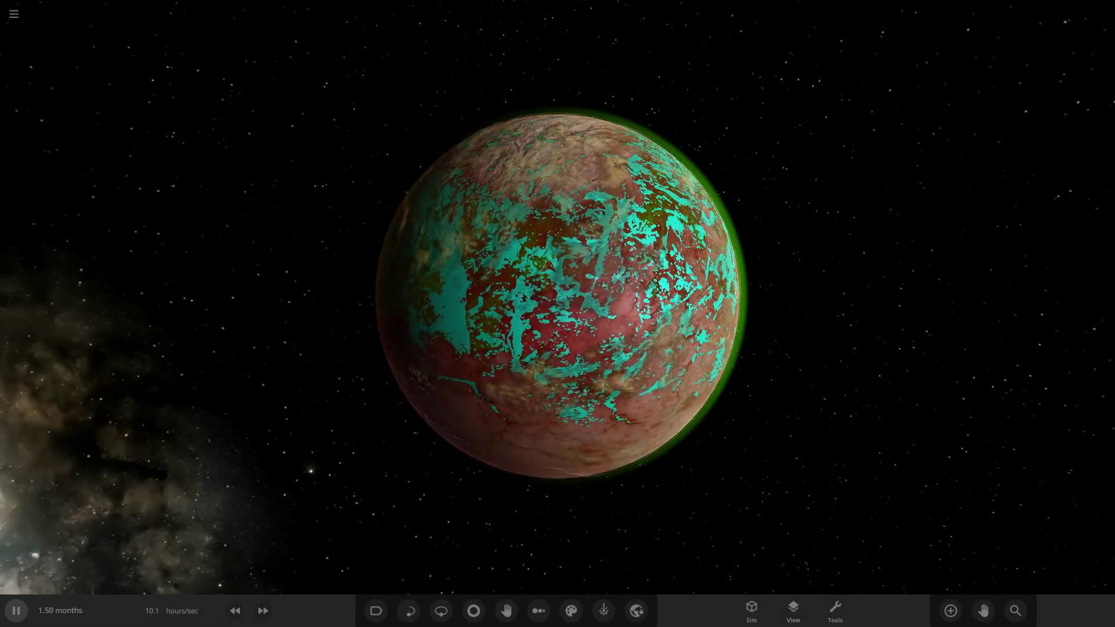
# - Review the saved planet's surface, contrast, atmosphere, cloud and liquid water colour settings
pyautogui.click(559, 296)
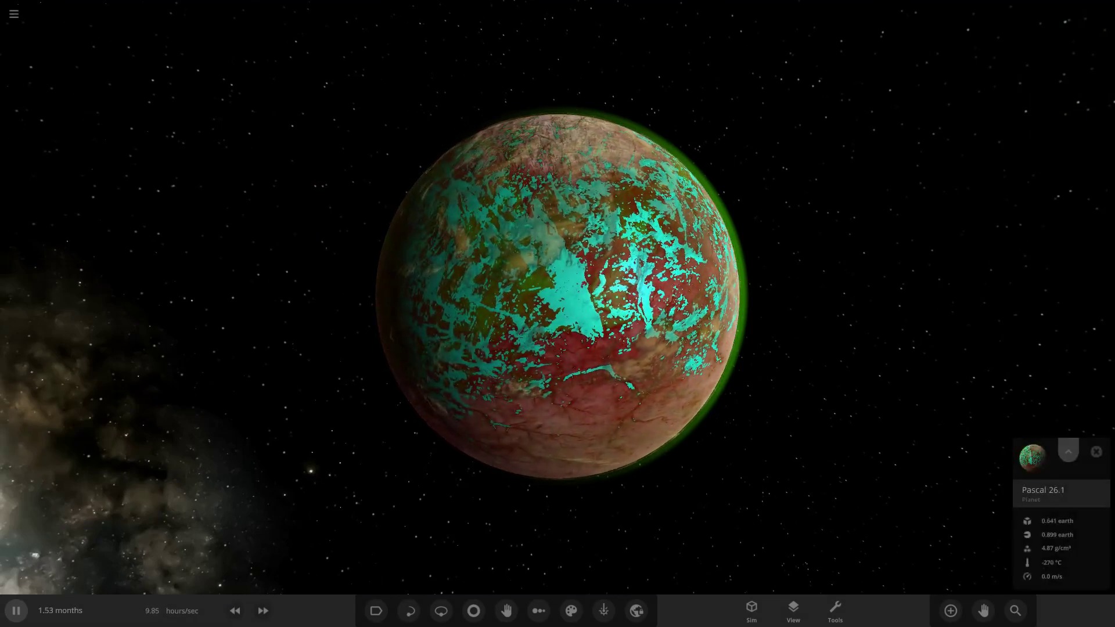
pyautogui.click(1061, 492)
pyautogui.click(1067, 196)
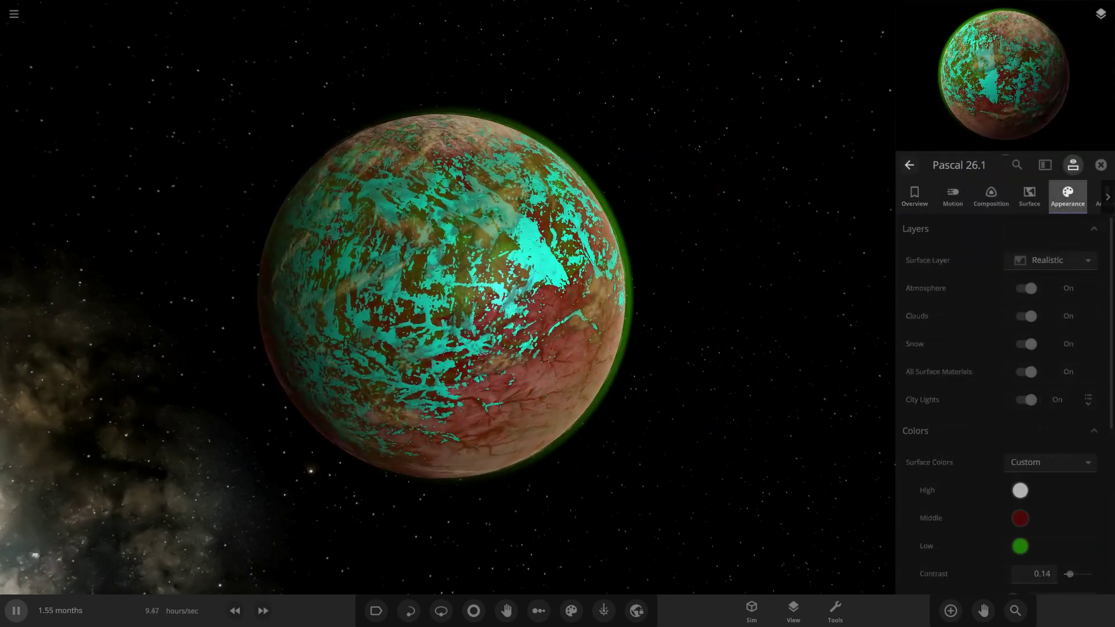
pyautogui.scroll(-3, 1004, 404)
pyautogui.scroll(-4, 1004, 471)
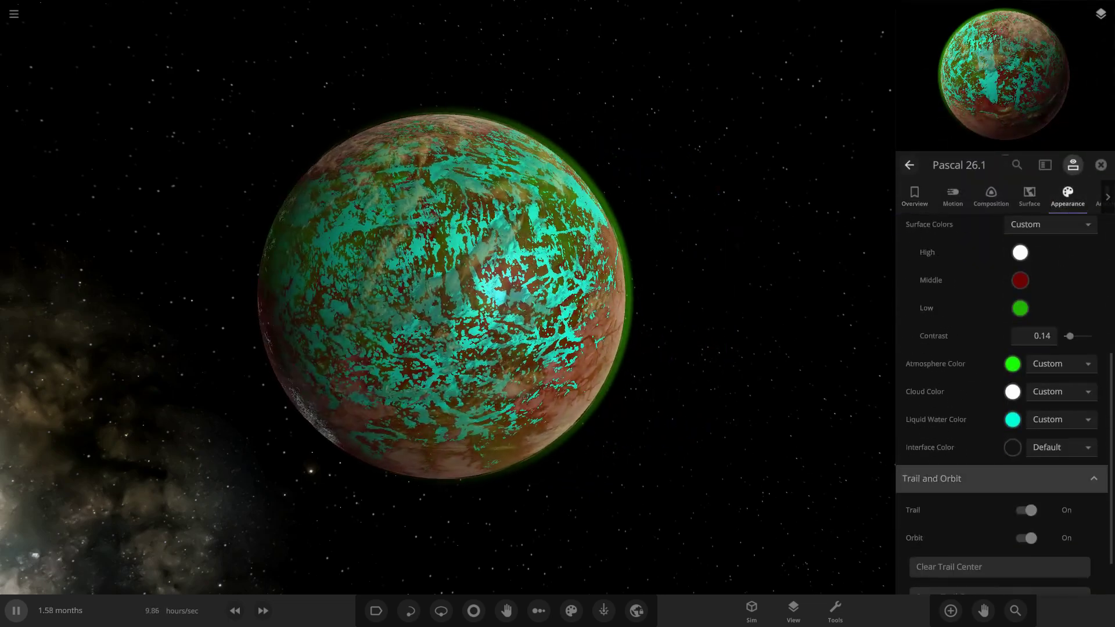
pyautogui.scroll(3, 1004, 472)
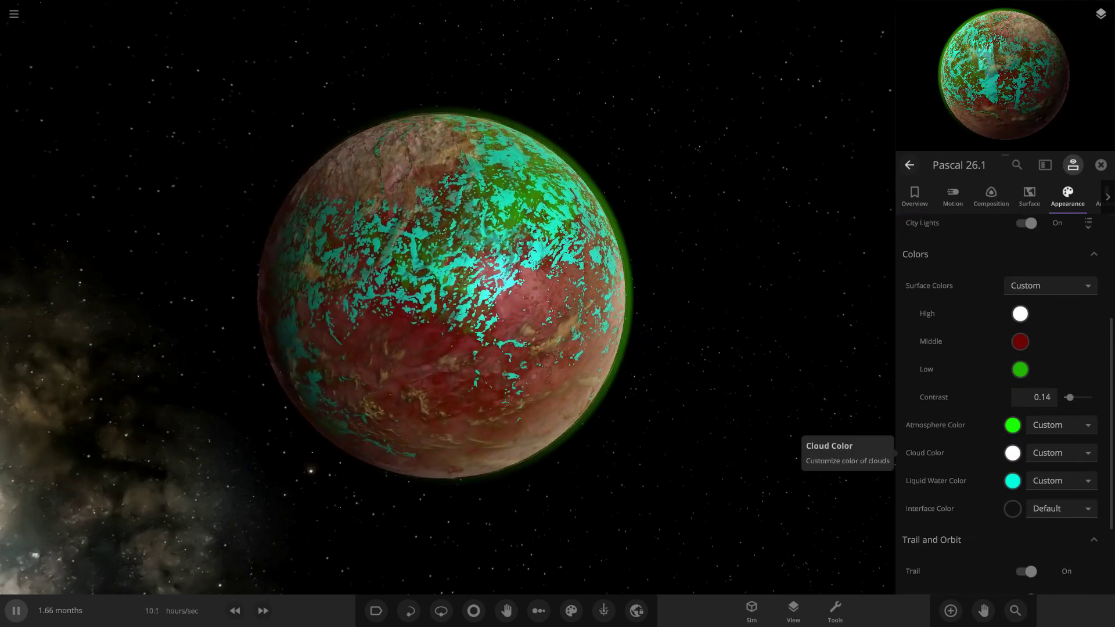
pyautogui.moveTo(1069, 397)
pyautogui.mouseDown()
pyautogui.moveTo(1091, 397)
pyautogui.moveTo(1069, 397)
pyautogui.mouseUp()
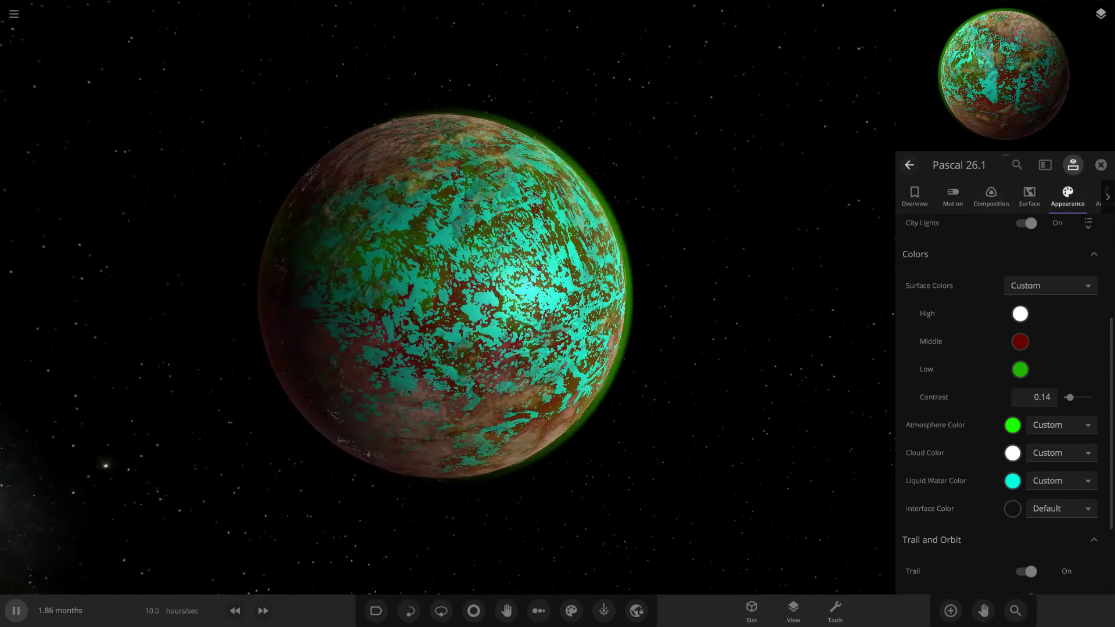
pyautogui.click(1100, 165)
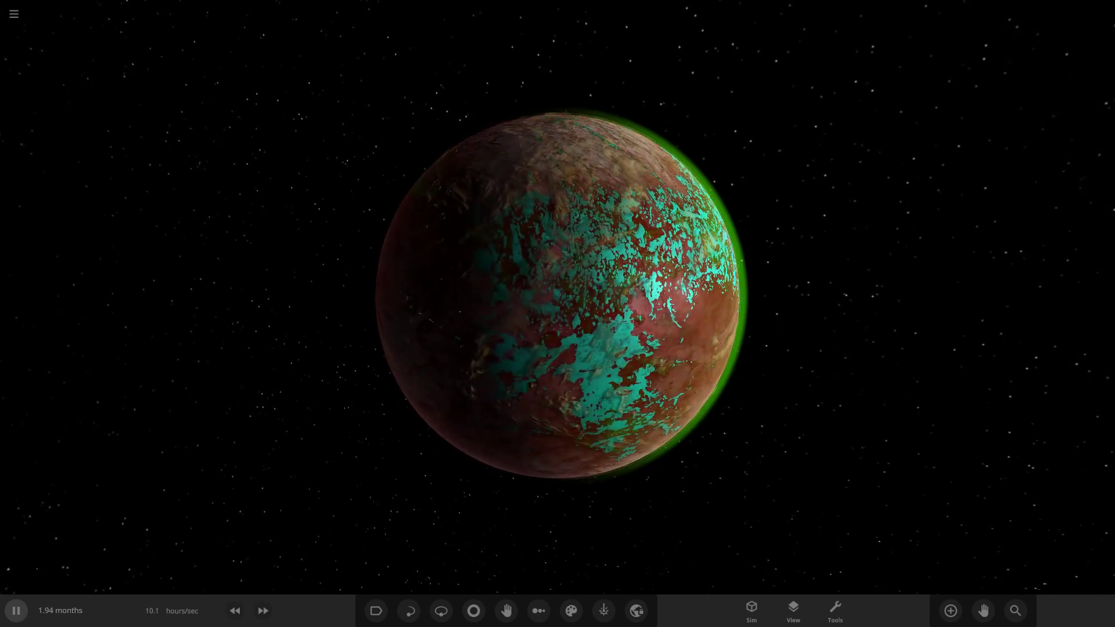
# - Activate the Laser tool with the Wave Maker preset
pyautogui.click(604, 610)
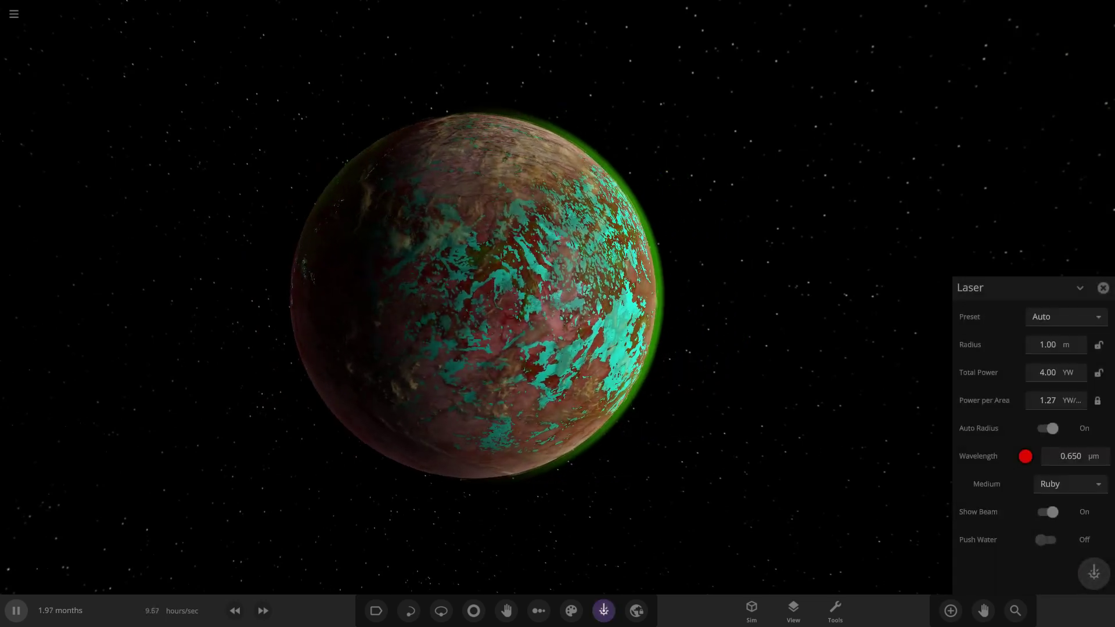
pyautogui.click(1065, 317)
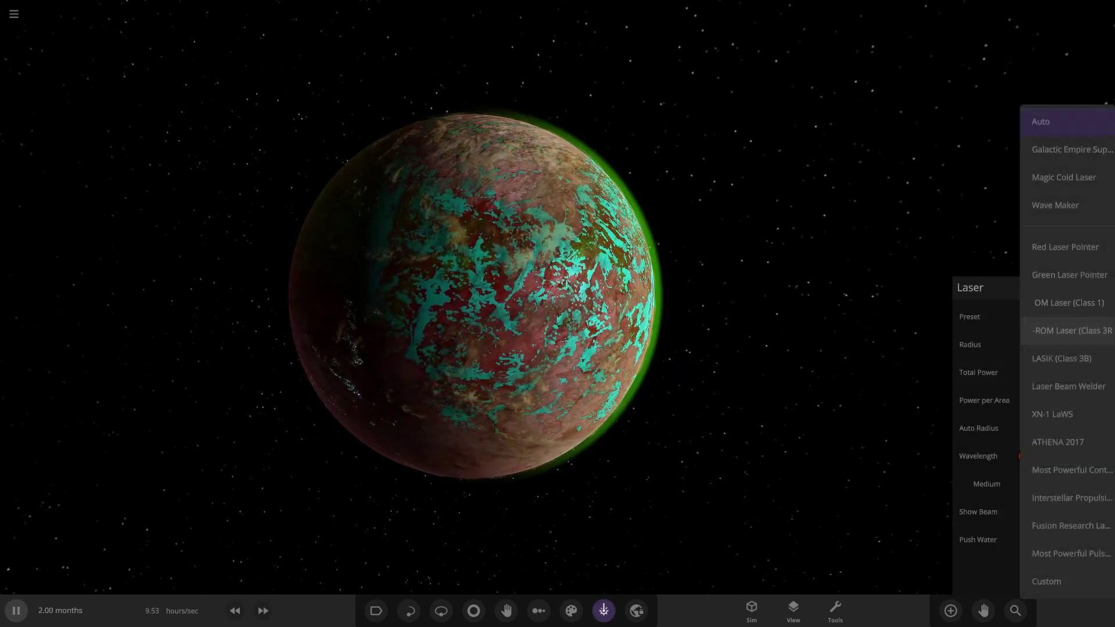
pyautogui.click(1055, 205)
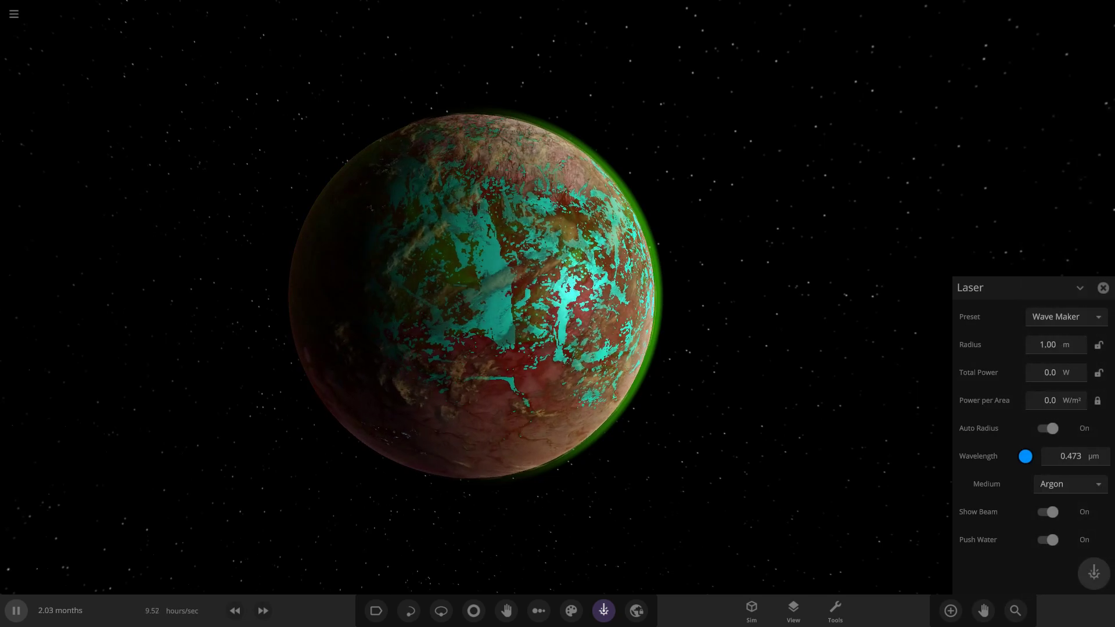
# - Push the planet's surface water around with several Wave Maker laser strokes, keep the preset, and close the laser
pyautogui.scroll(3, 470, 296)
pyautogui.moveTo(457, 287)
pyautogui.mouseDown()
pyautogui.moveTo(530, 283)
pyautogui.moveTo(523, 348)
pyautogui.mouseUp()
pyautogui.moveTo(598, 228); pyautogui.dragTo(498, 251)
pyautogui.moveTo(413, 289); pyautogui.dragTo(511, 223)
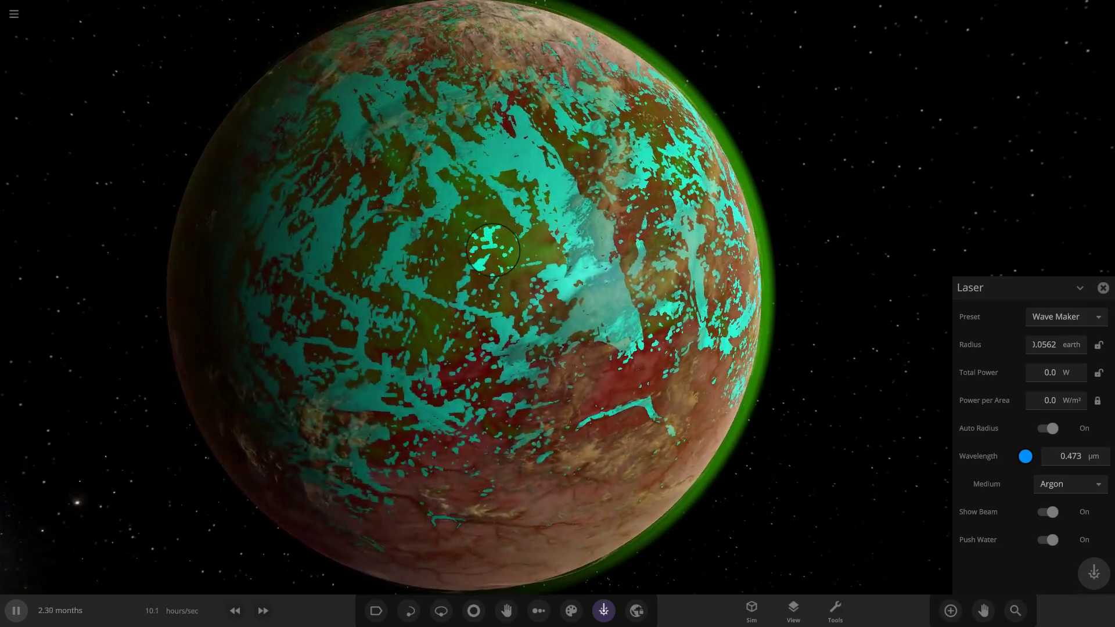
pyautogui.moveTo(492, 250); pyautogui.dragTo(337, 256, button='right')
pyautogui.moveTo(625, 238); pyautogui.dragTo(609, 230)
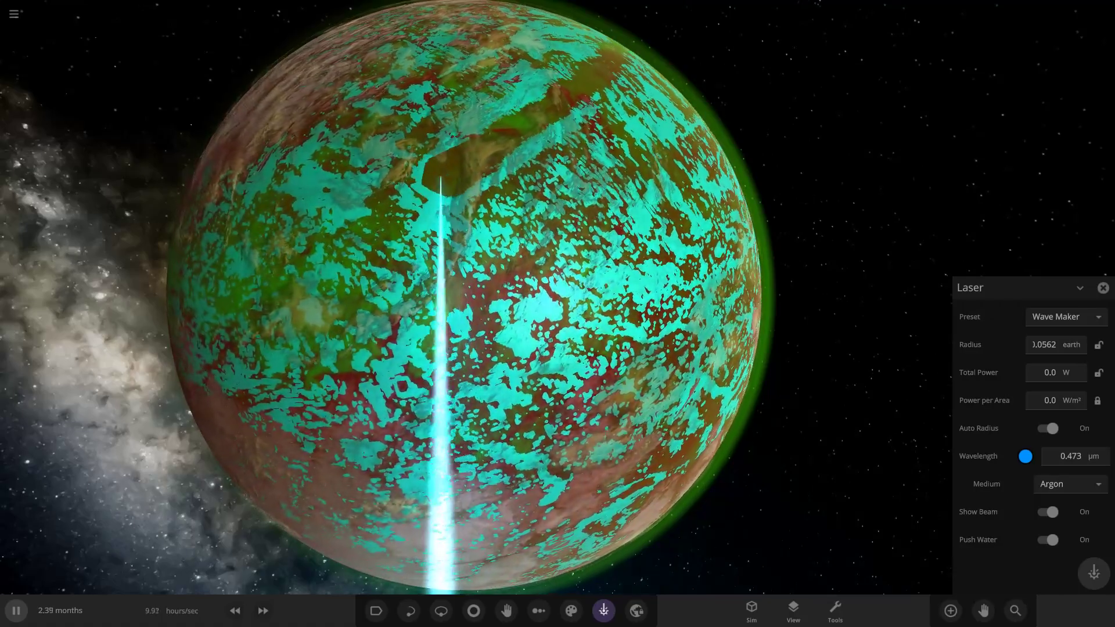
pyautogui.moveTo(413, 181)
pyautogui.mouseDown()
pyautogui.moveTo(557, 358)
pyautogui.moveTo(444, 409)
pyautogui.mouseUp()
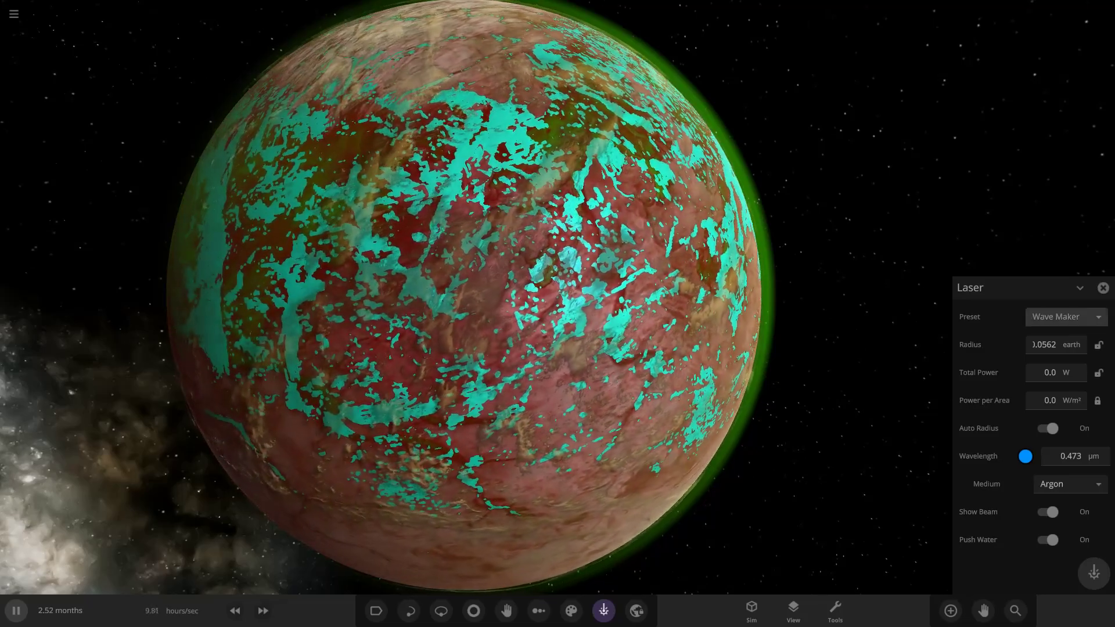
pyautogui.click(1066, 316)
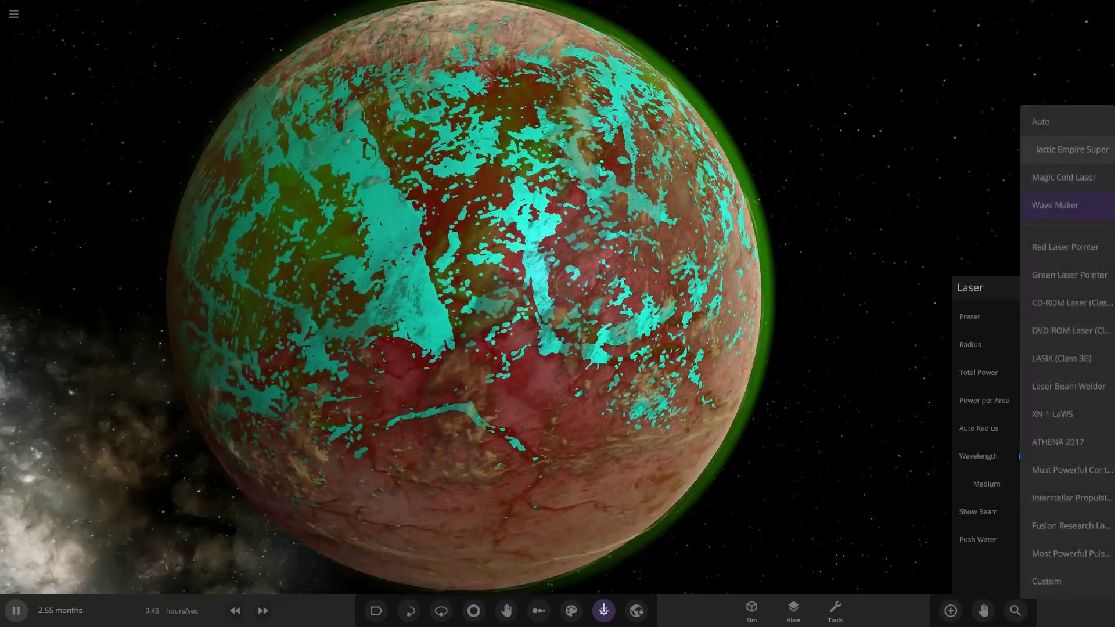
pyautogui.click(1063, 205)
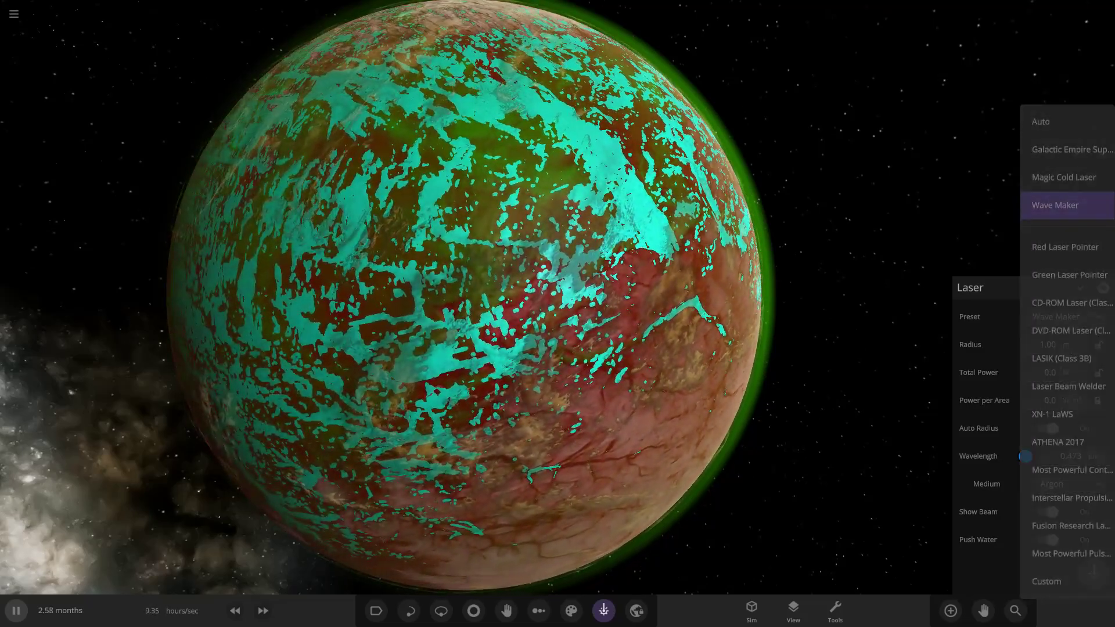
pyautogui.click(1102, 288)
# - Examine the planet's day and night sides from different angles and distances, and open the main menu
pyautogui.scroll(-6, 558, 296)
pyautogui.moveTo(558, 313); pyautogui.dragTo(709, 279, button='right')
pyautogui.scroll(3, 557, 296)
pyautogui.moveTo(557, 313); pyautogui.dragTo(638, 322, button='right')
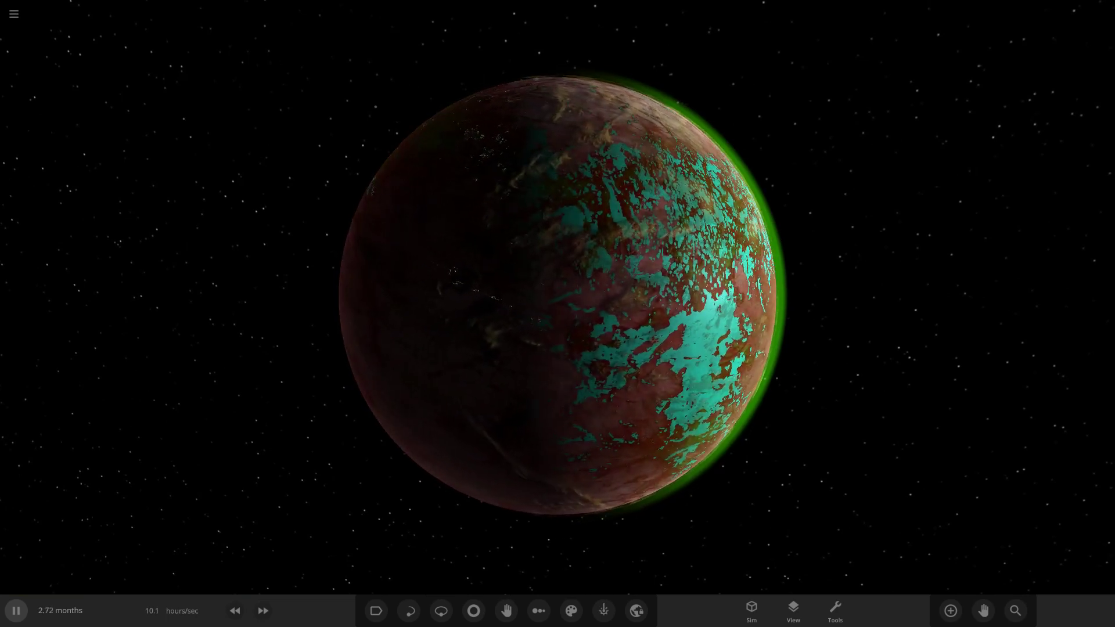
pyautogui.scroll(5, 557, 296)
pyautogui.moveTo(557, 313); pyautogui.dragTo(453, 267, button='right')
pyautogui.scroll(-3, 557, 296)
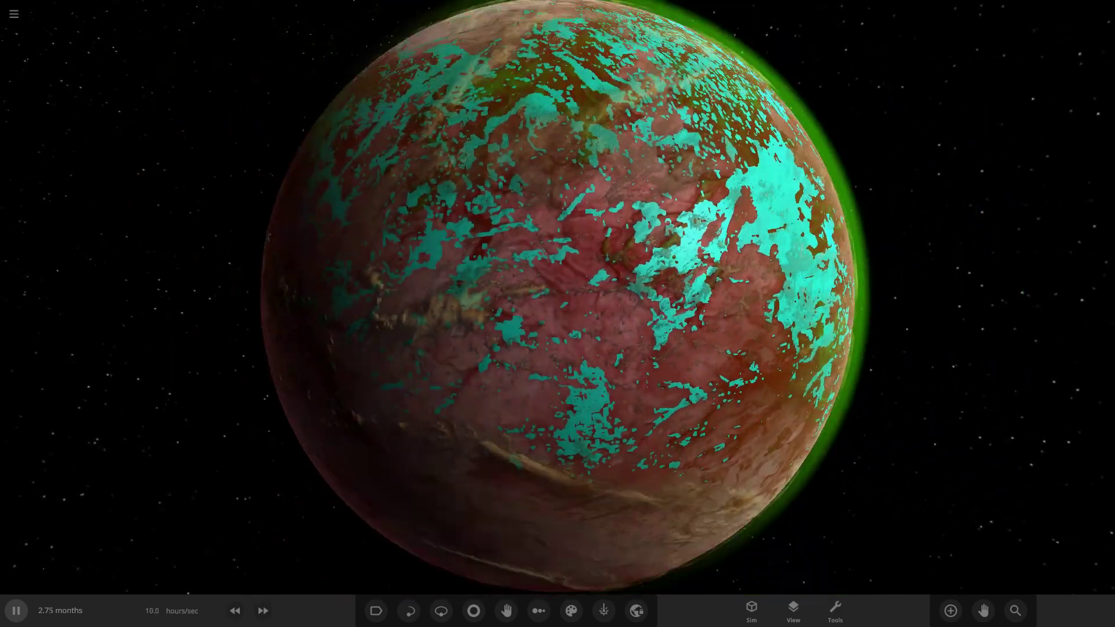
pyautogui.scroll(-3, 557, 296)
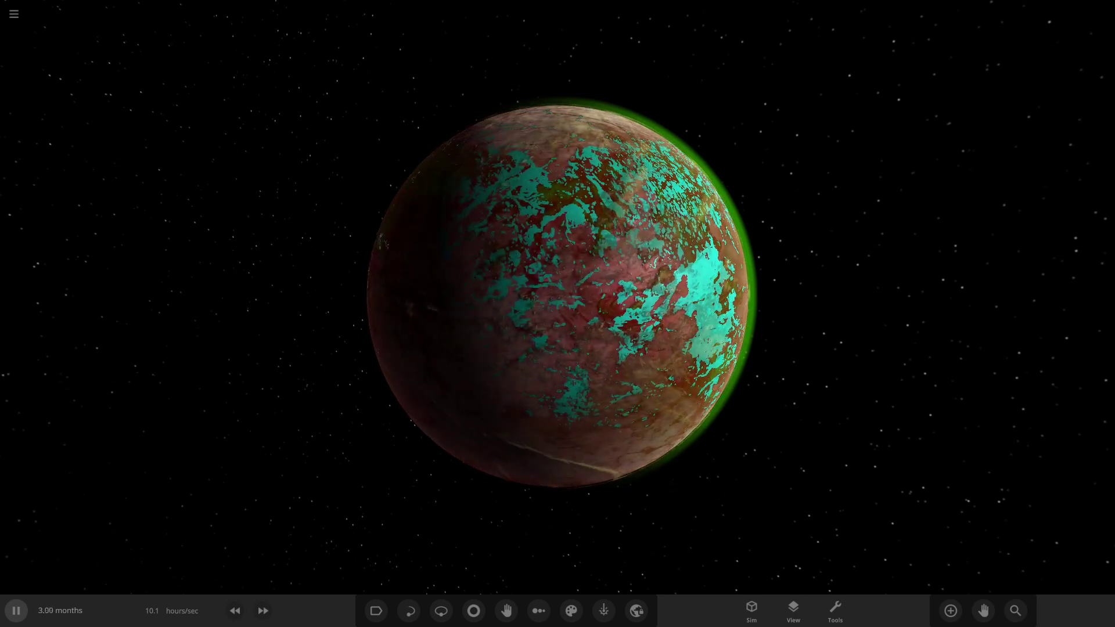
pyautogui.press('Escape')
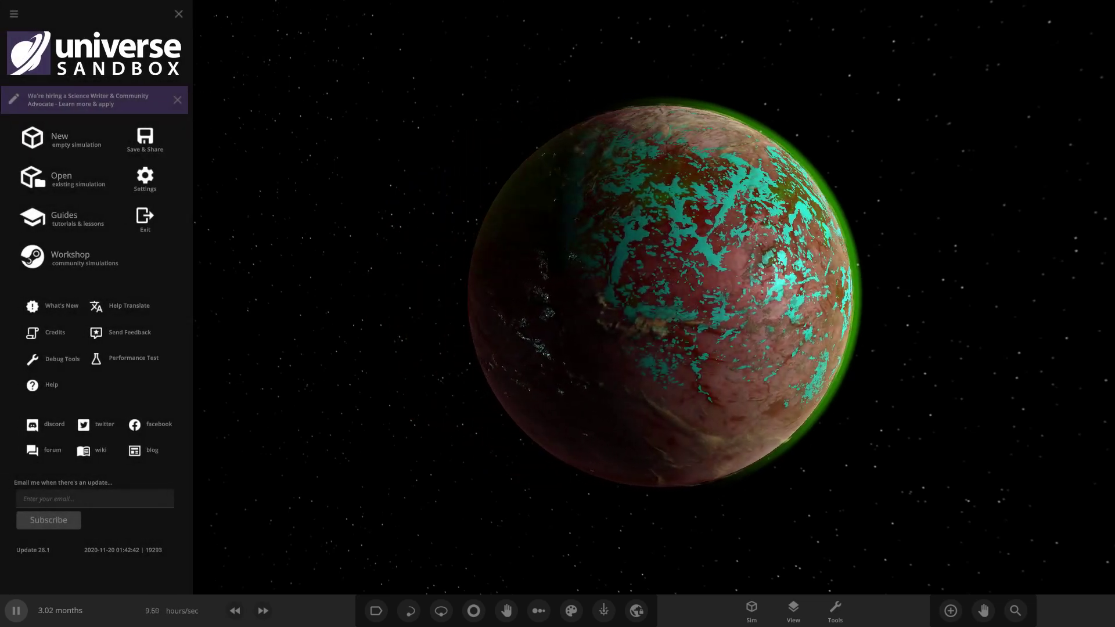